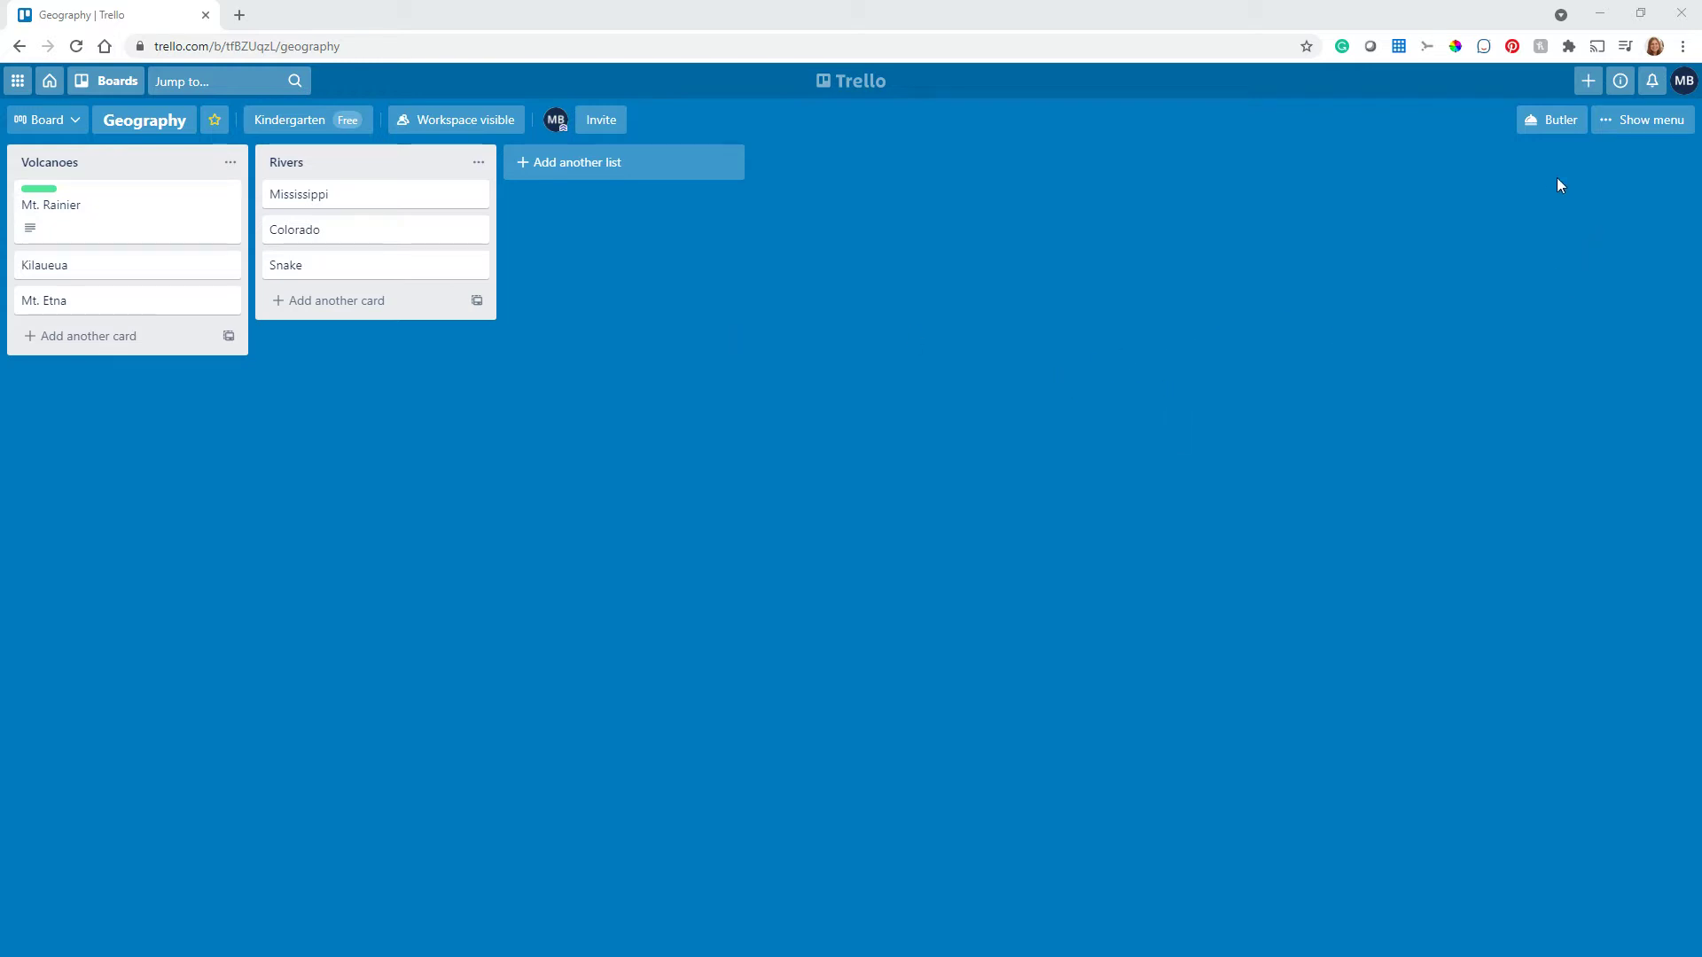
# Review the options for copying the Geography board, including workspace and template cards, and leave without creating a copy
pyautogui.click(1623, 124)
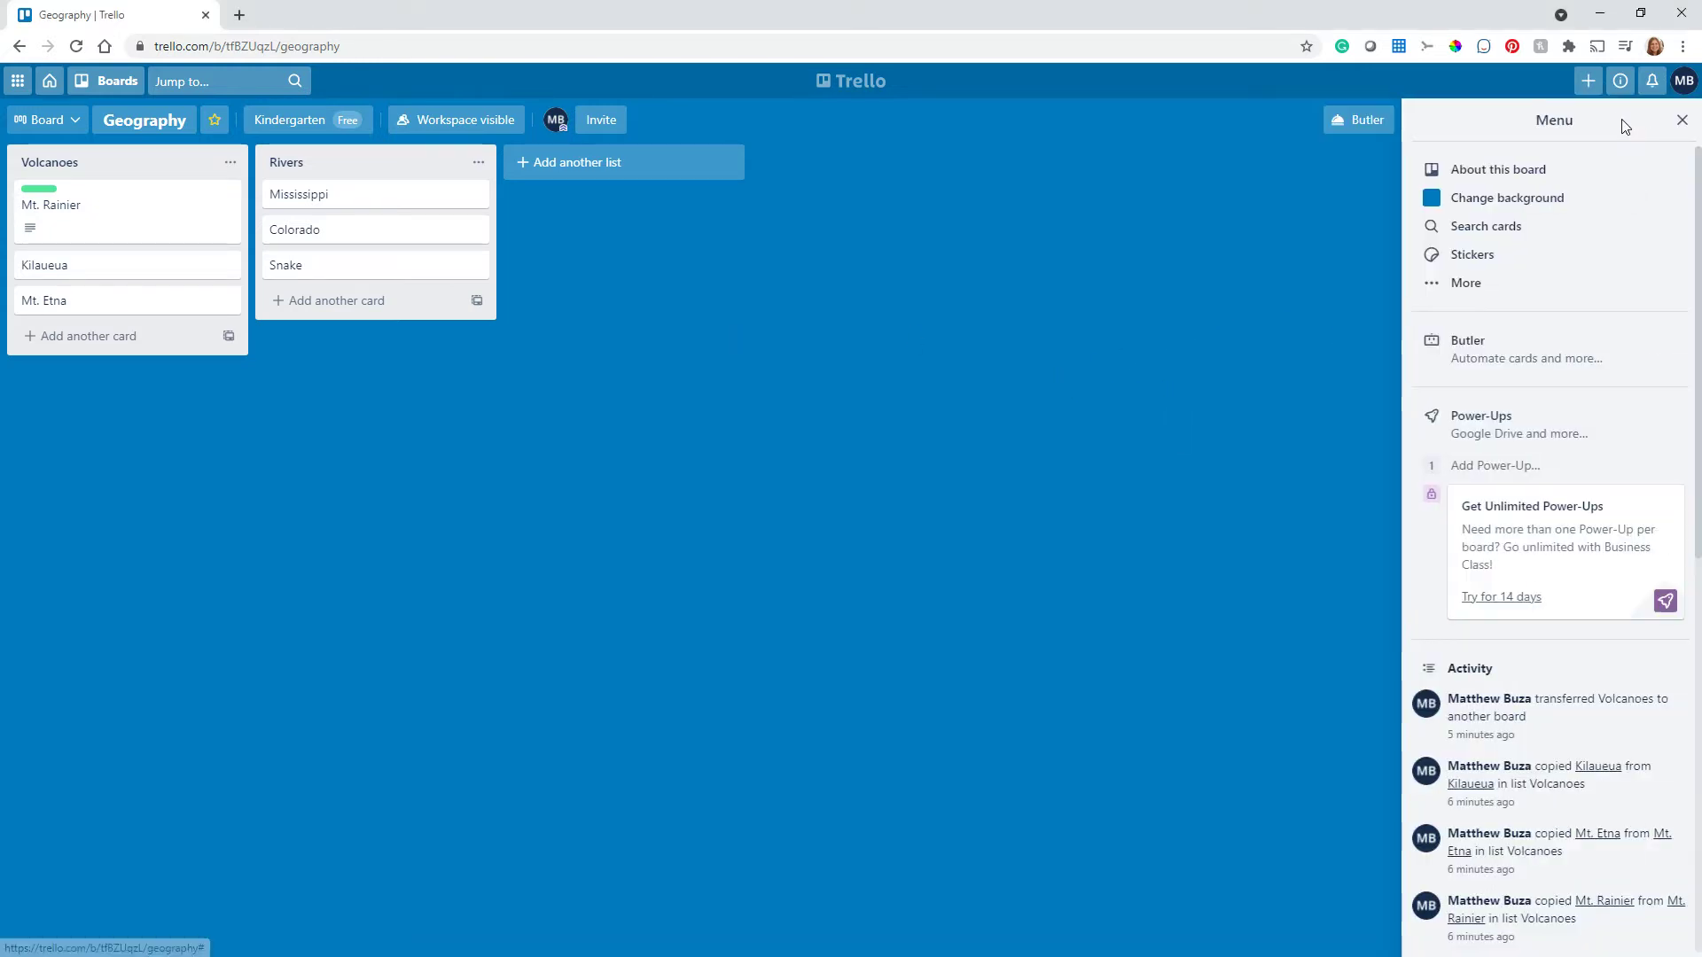
pyautogui.click(1468, 282)
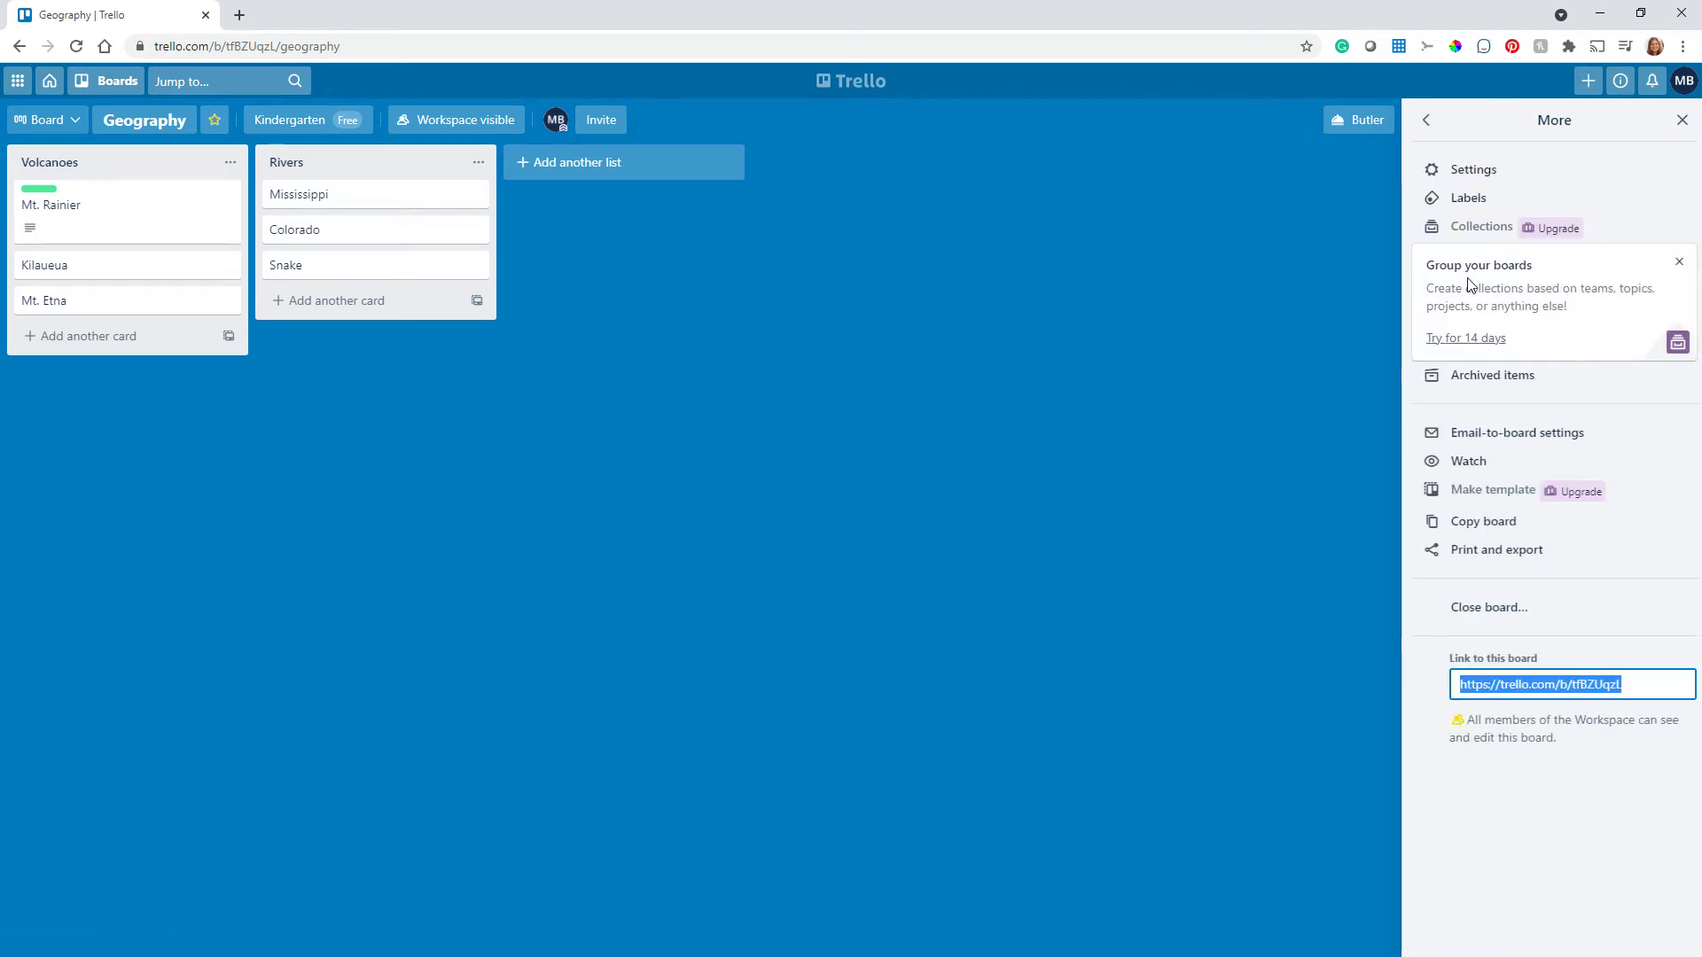
pyautogui.click(1482, 524)
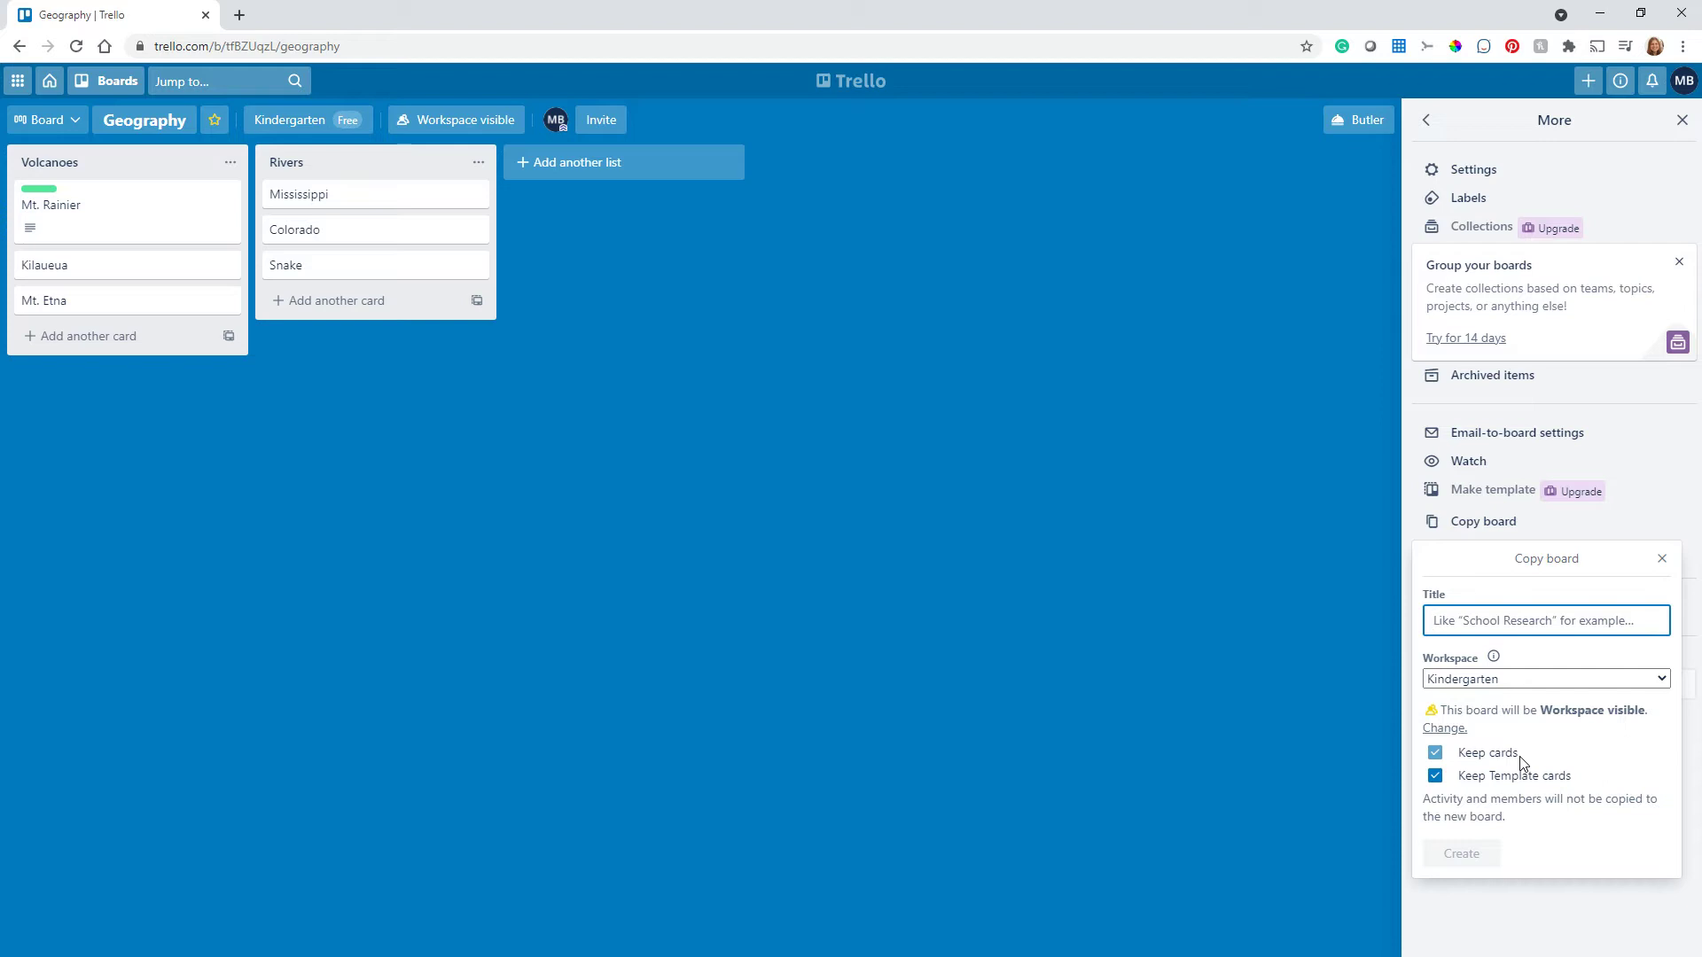
pyautogui.click(1513, 682)
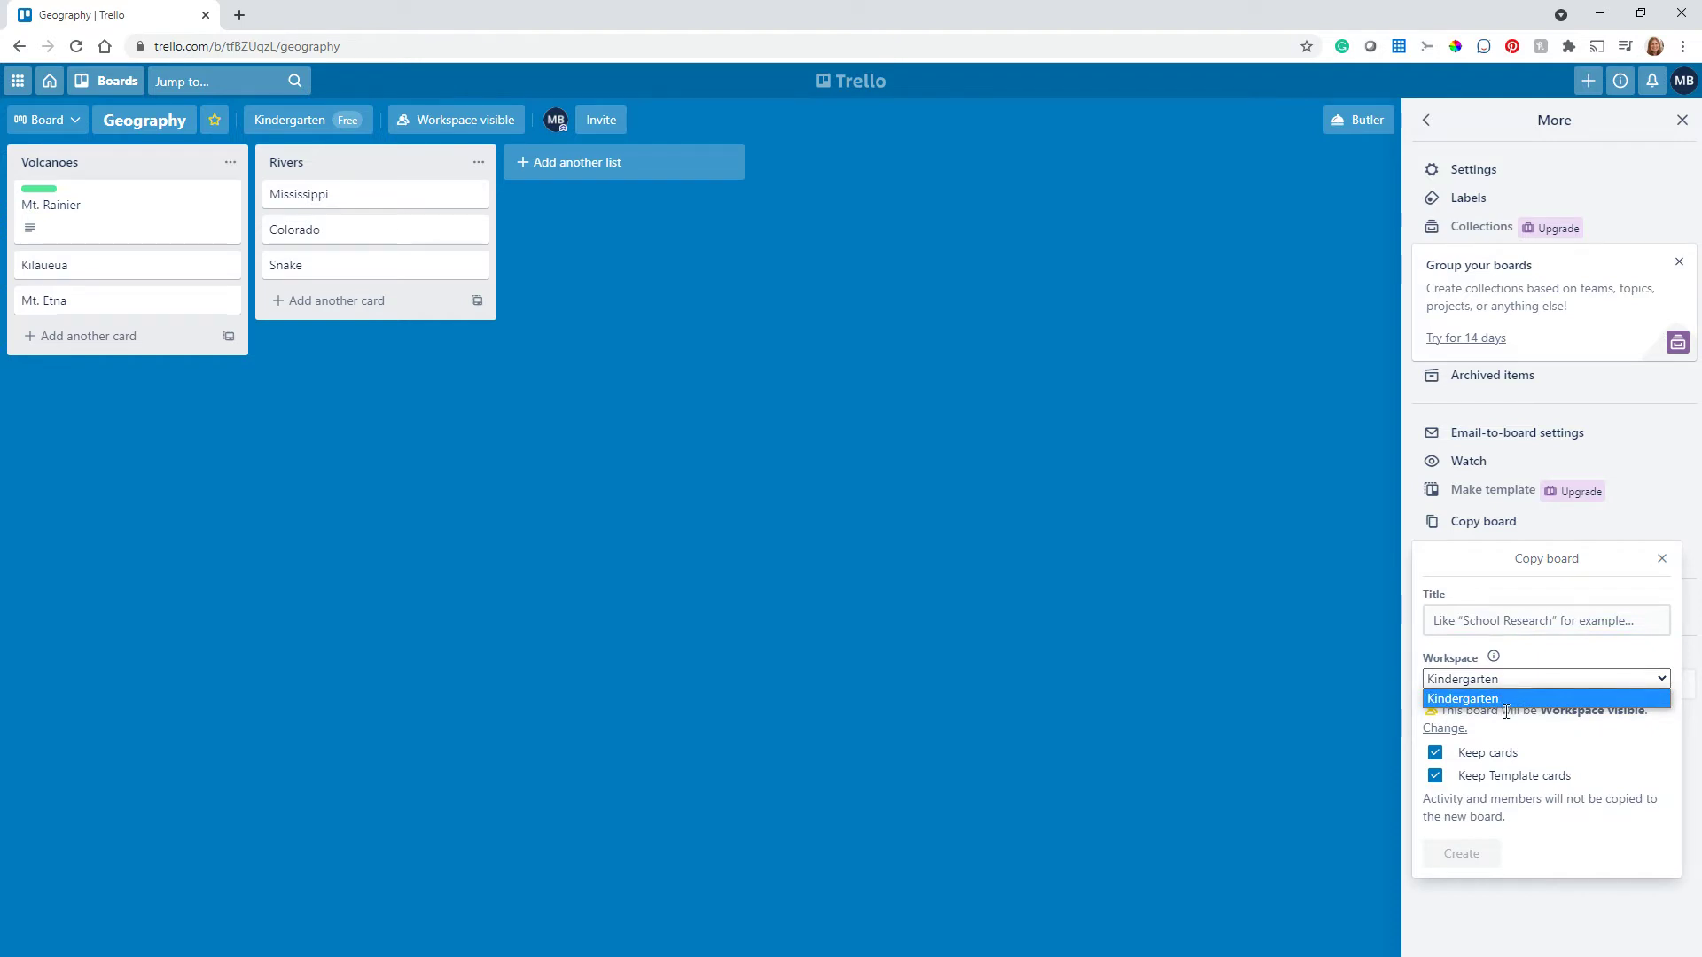
pyautogui.click(1564, 804)
pyautogui.click(1435, 775)
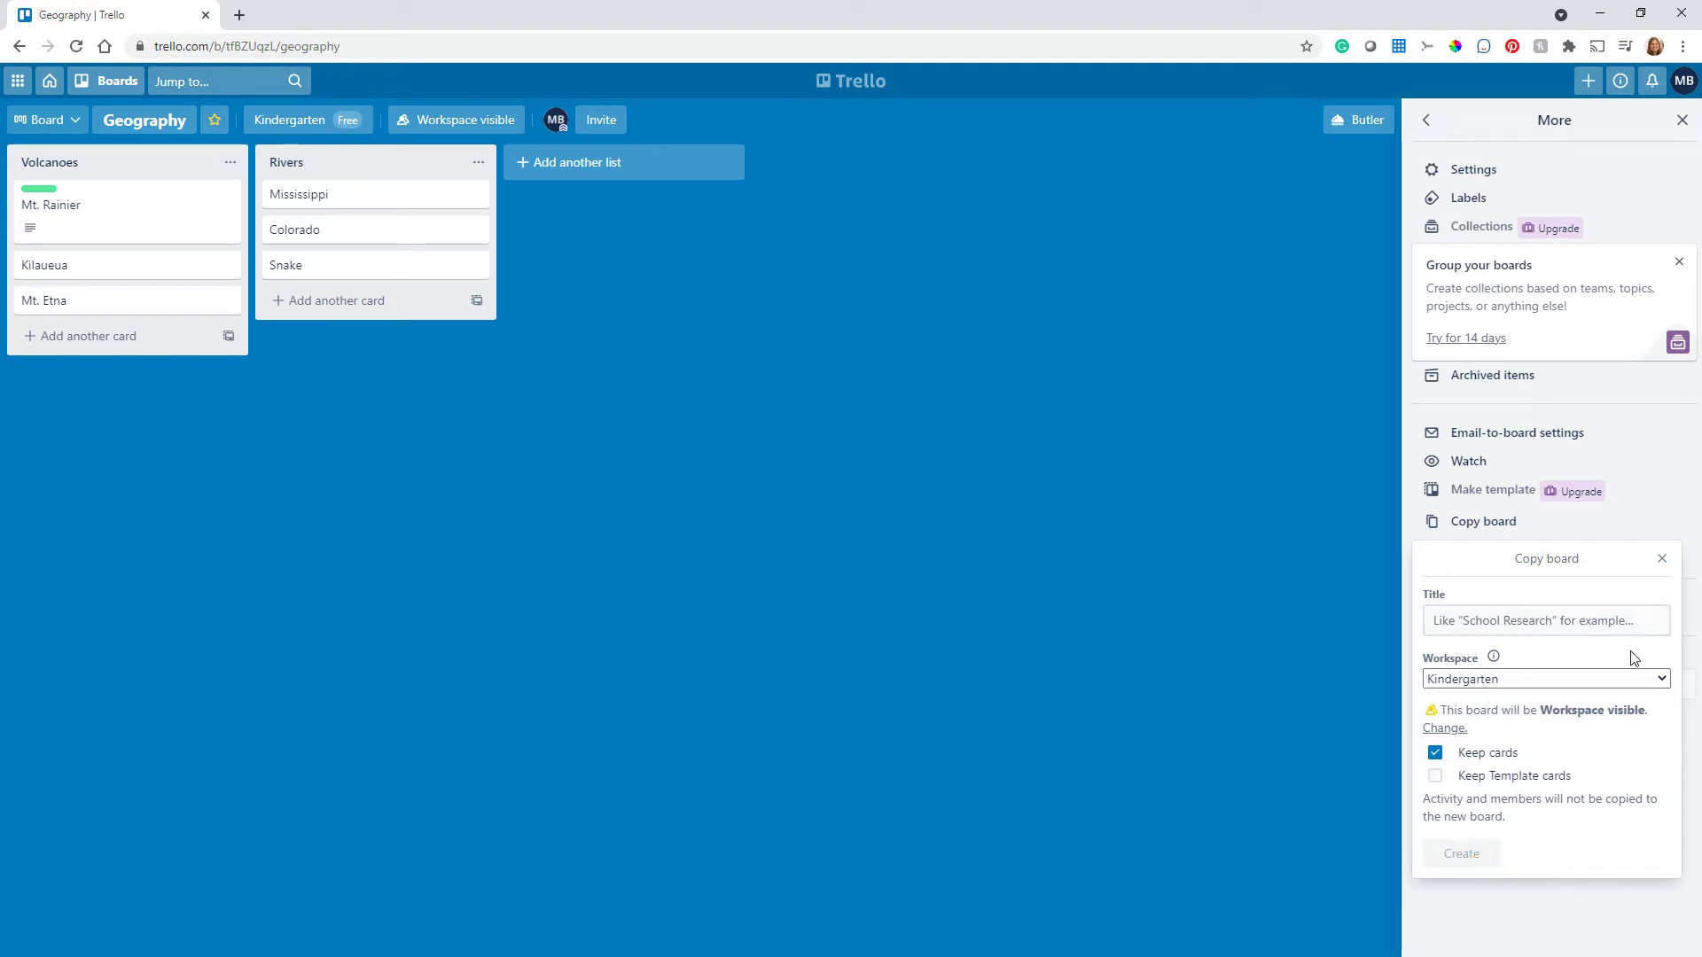
pyautogui.click(1662, 561)
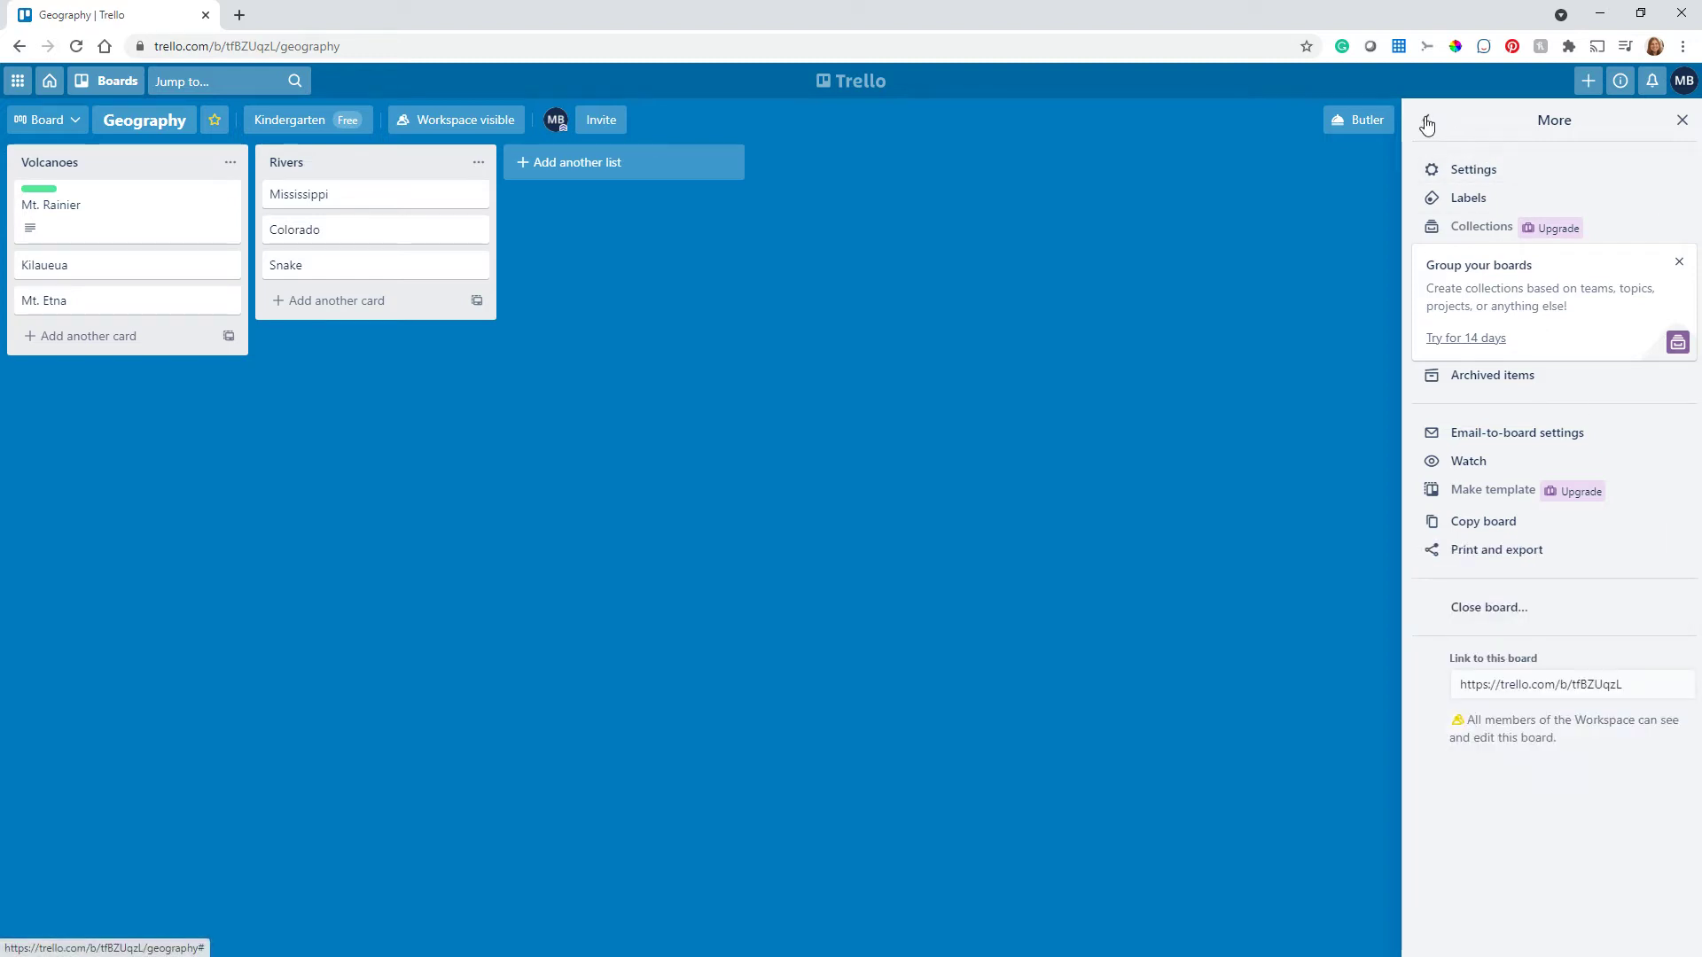
pyautogui.click(1426, 120)
pyautogui.click(1682, 122)
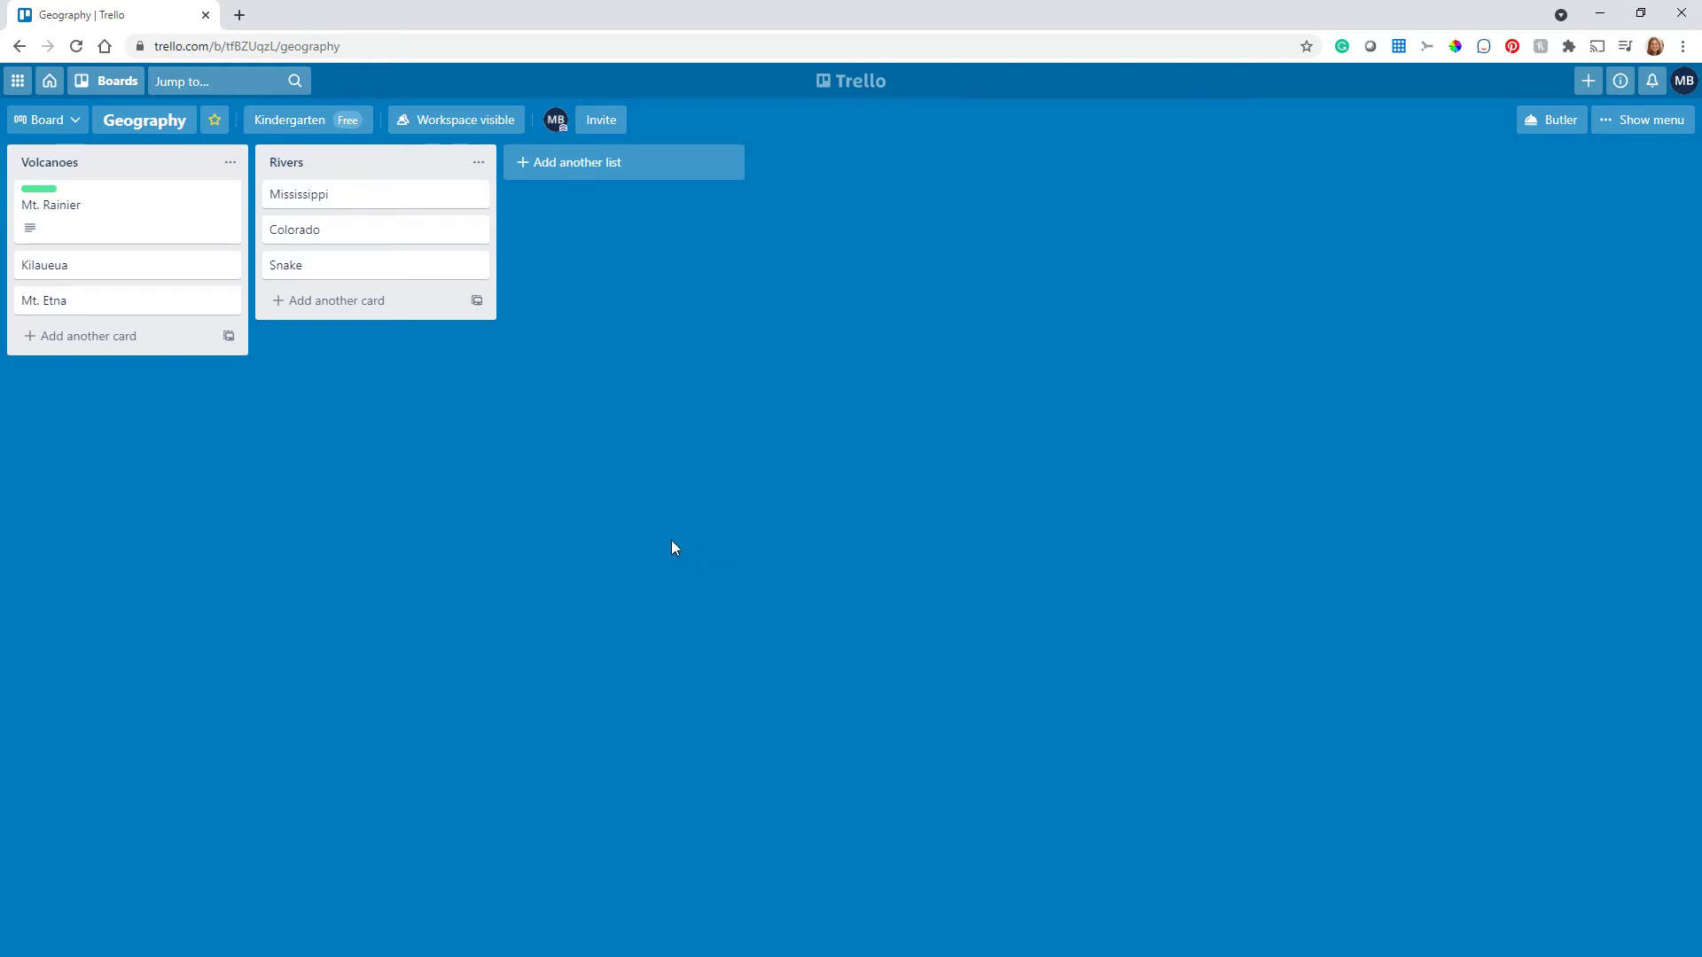
# Copy the Volcanoes list on the Geography board as a new list named Mountains
pyautogui.click(231, 167)
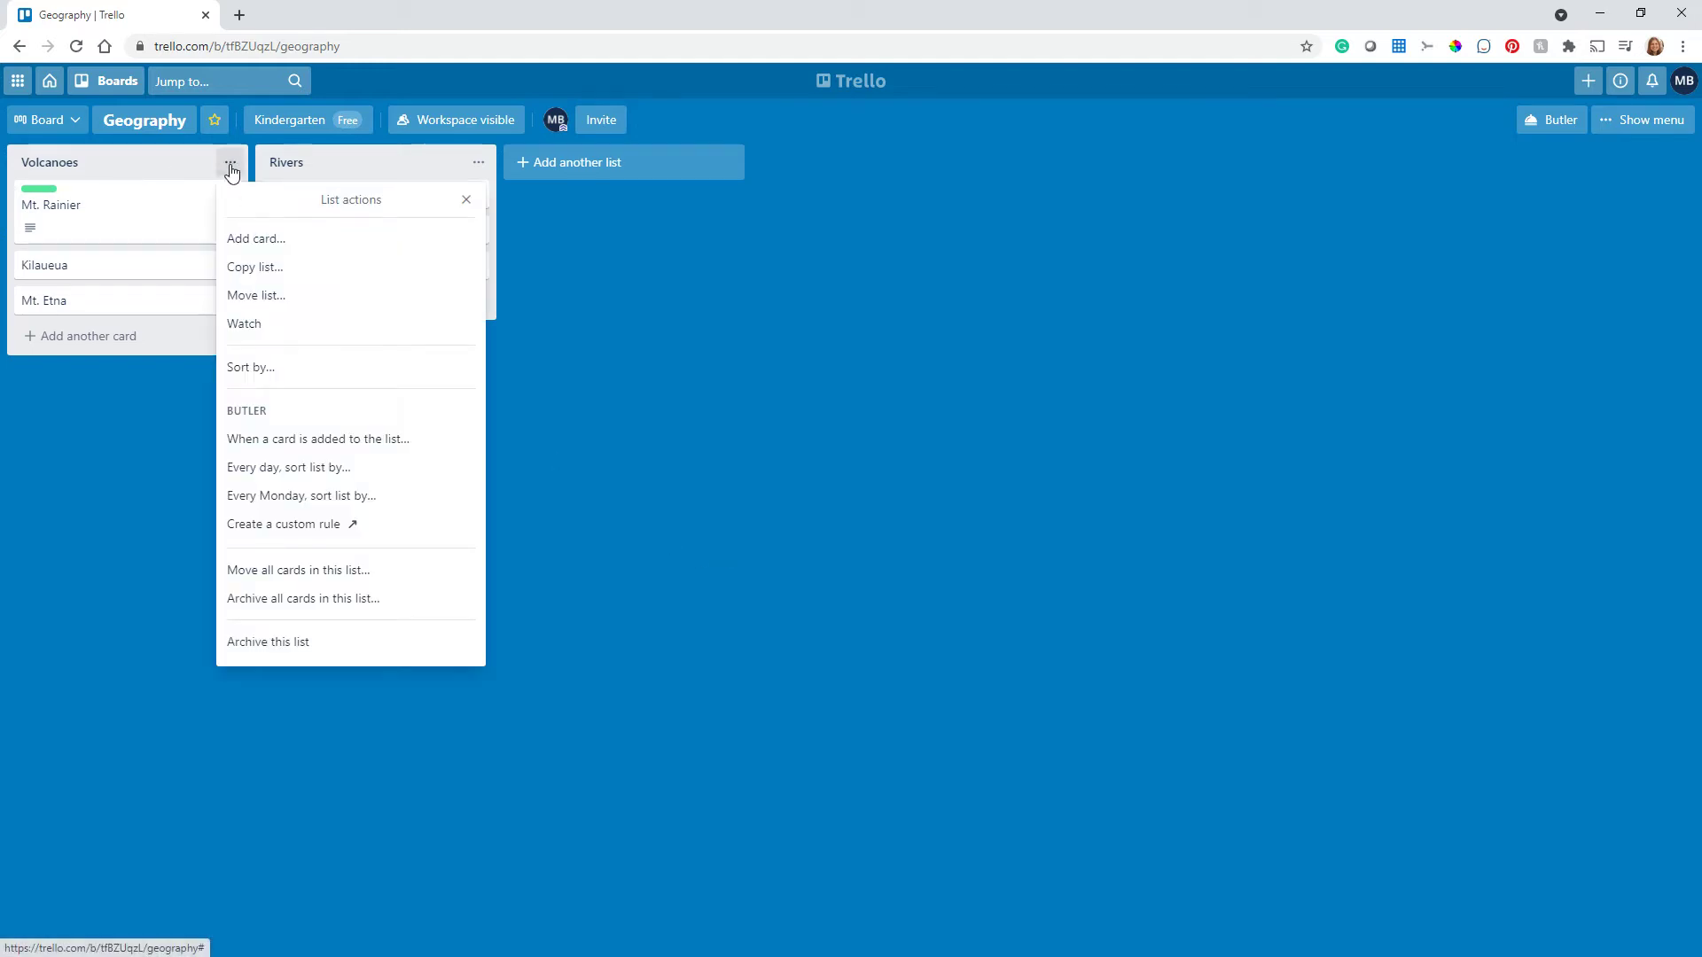
pyautogui.click(253, 266)
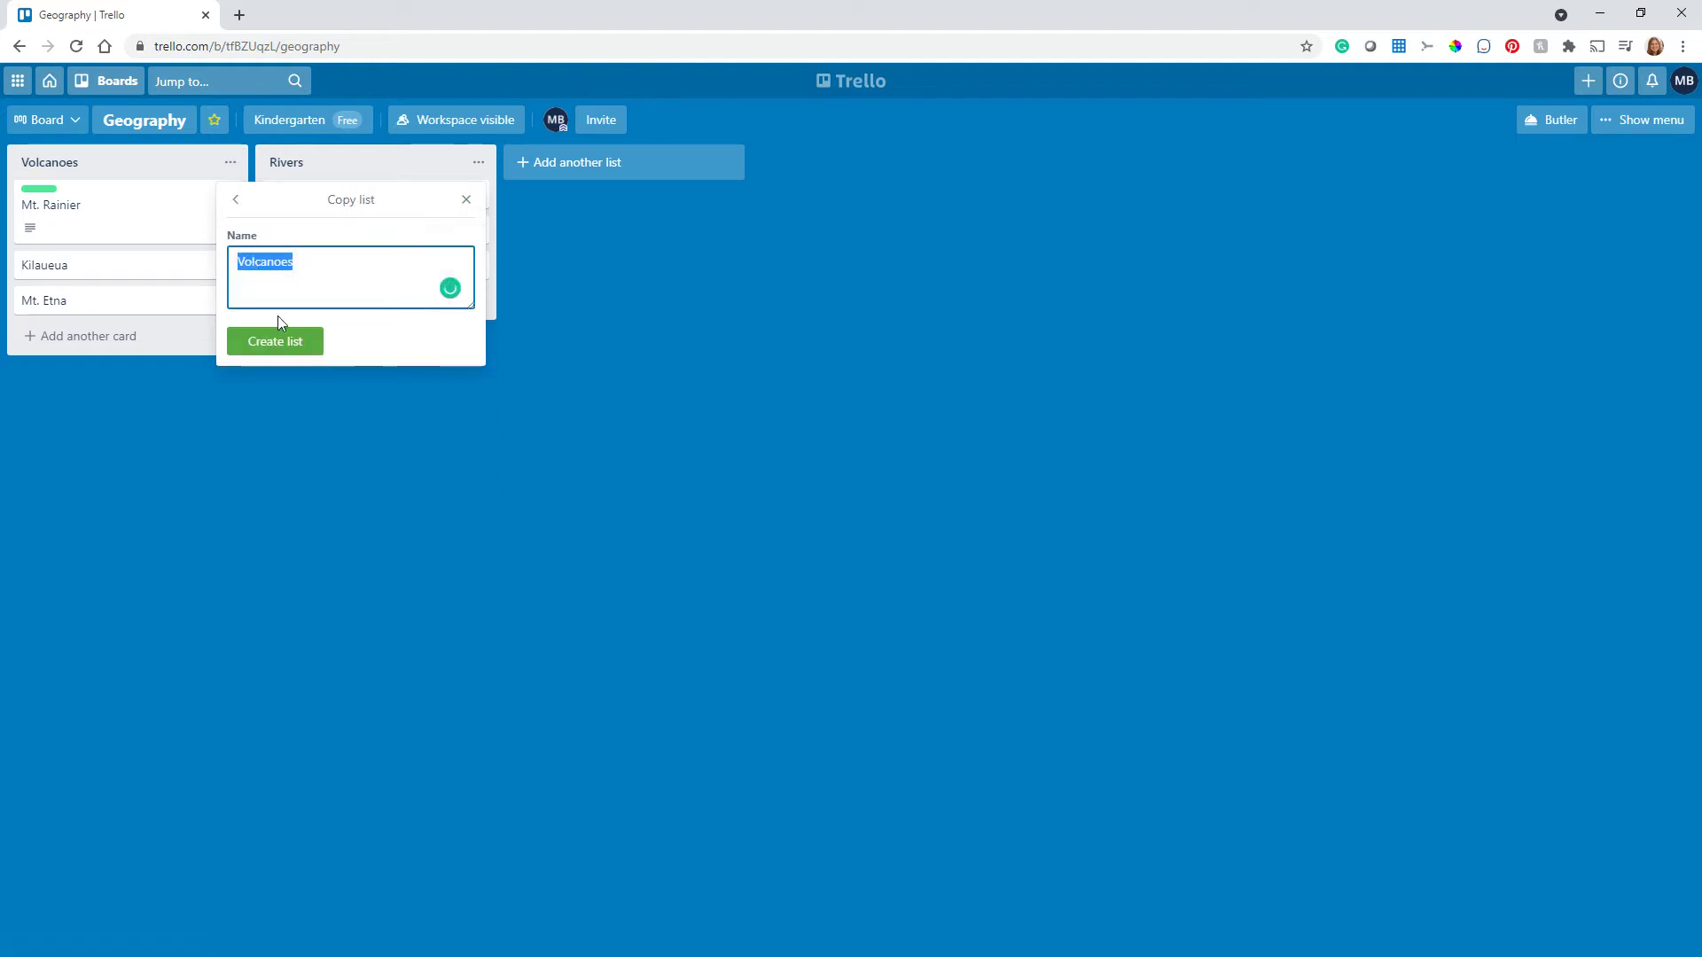
pyautogui.write('Mountains')
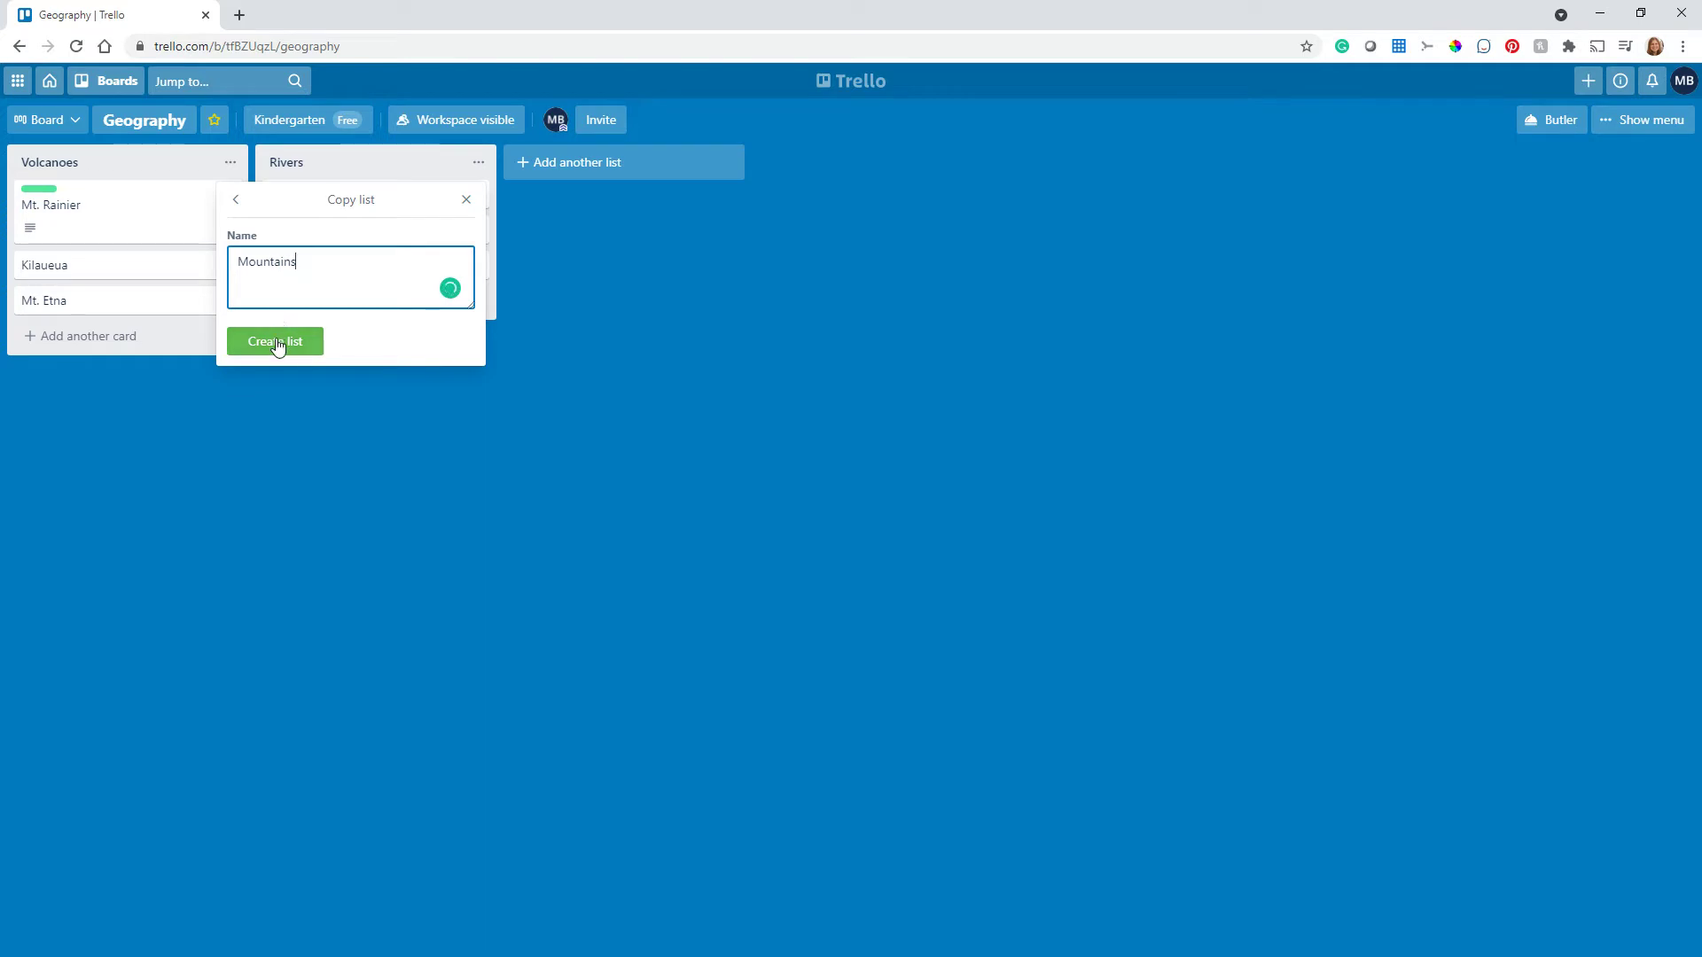
pyautogui.click(275, 341)
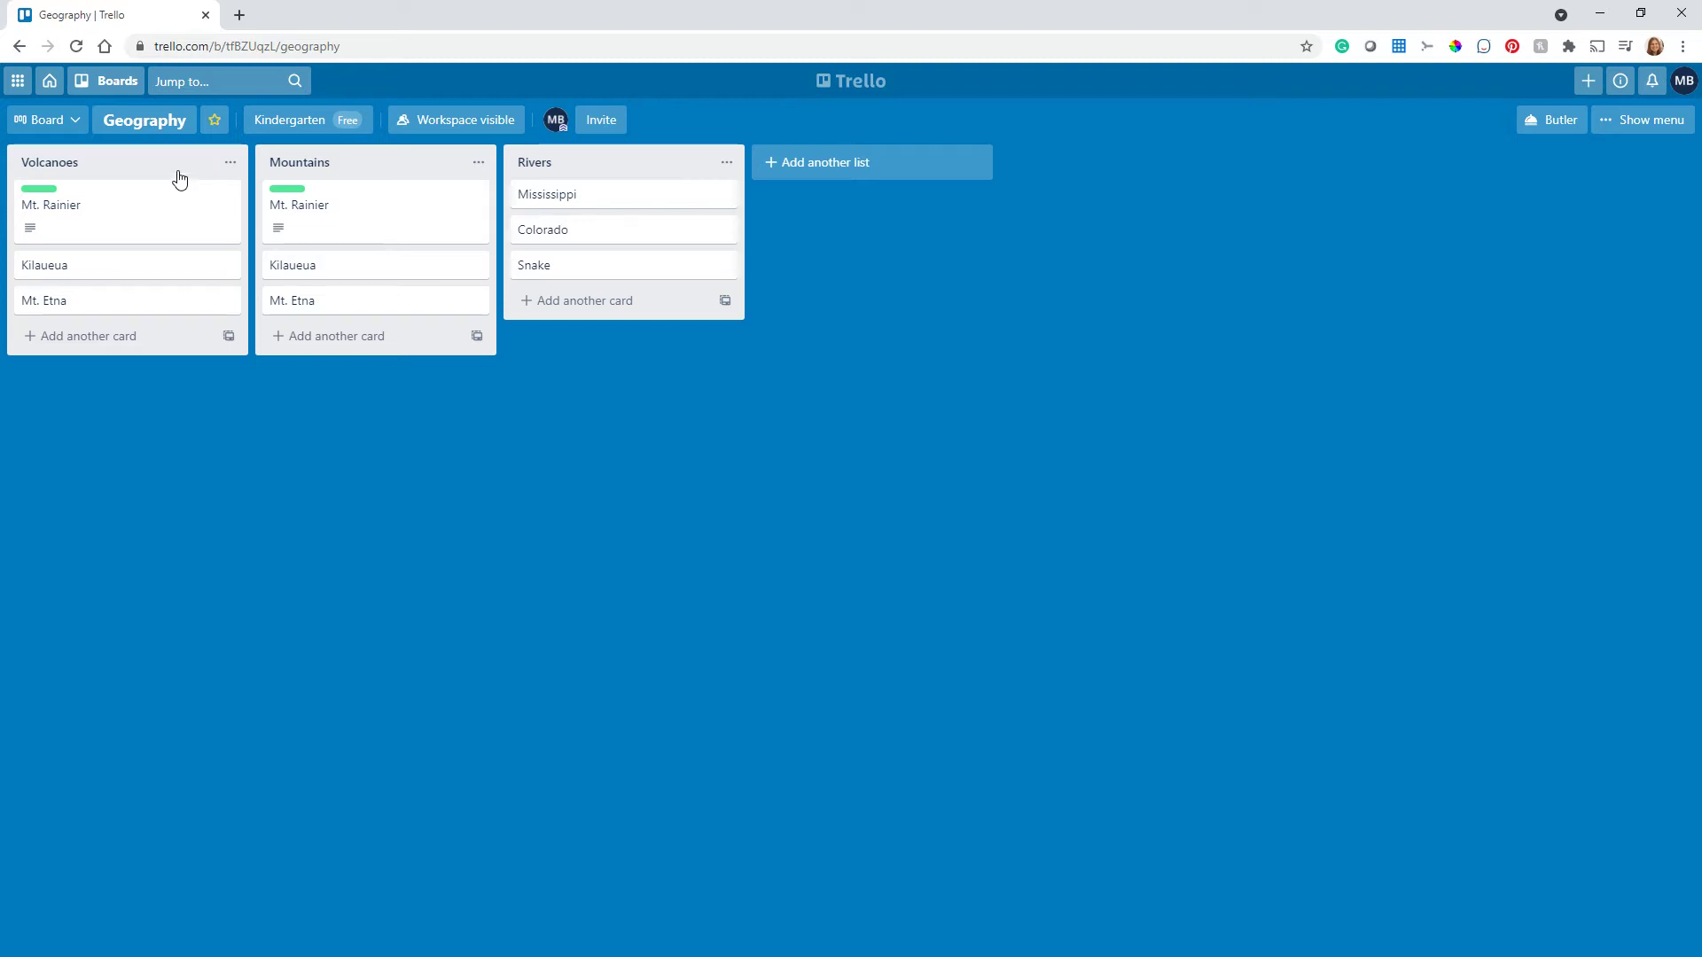
# Move the Mountains list to position 2 on the Reading board
pyautogui.click(480, 163)
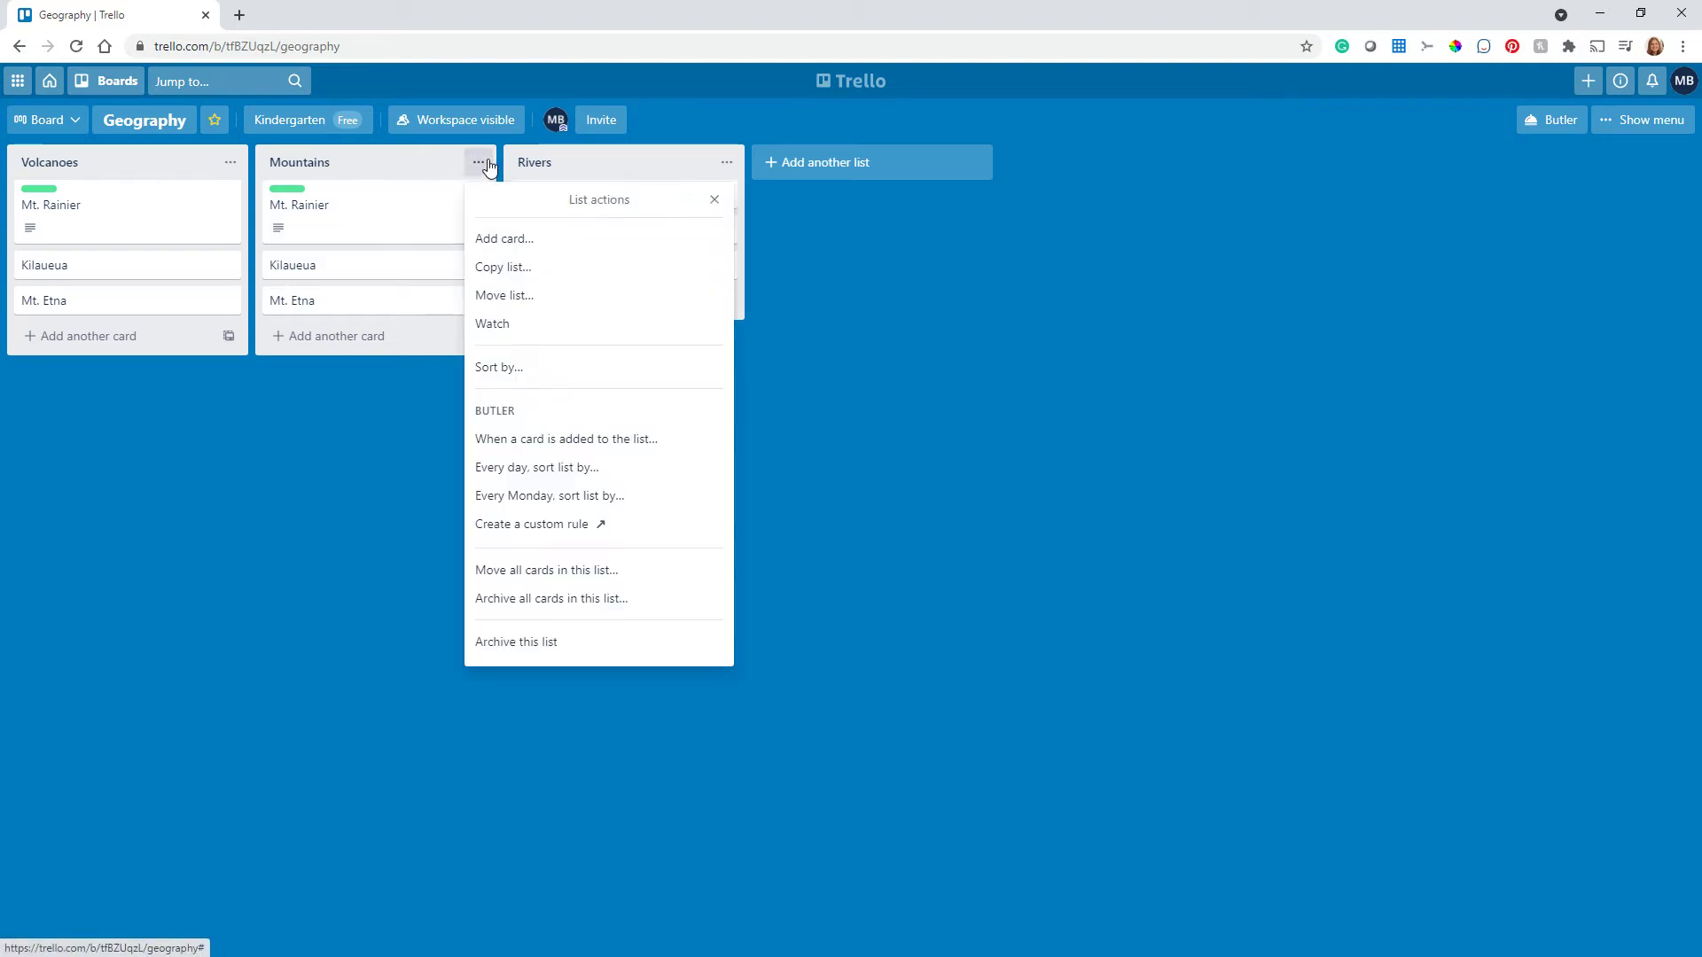
pyautogui.click(516, 296)
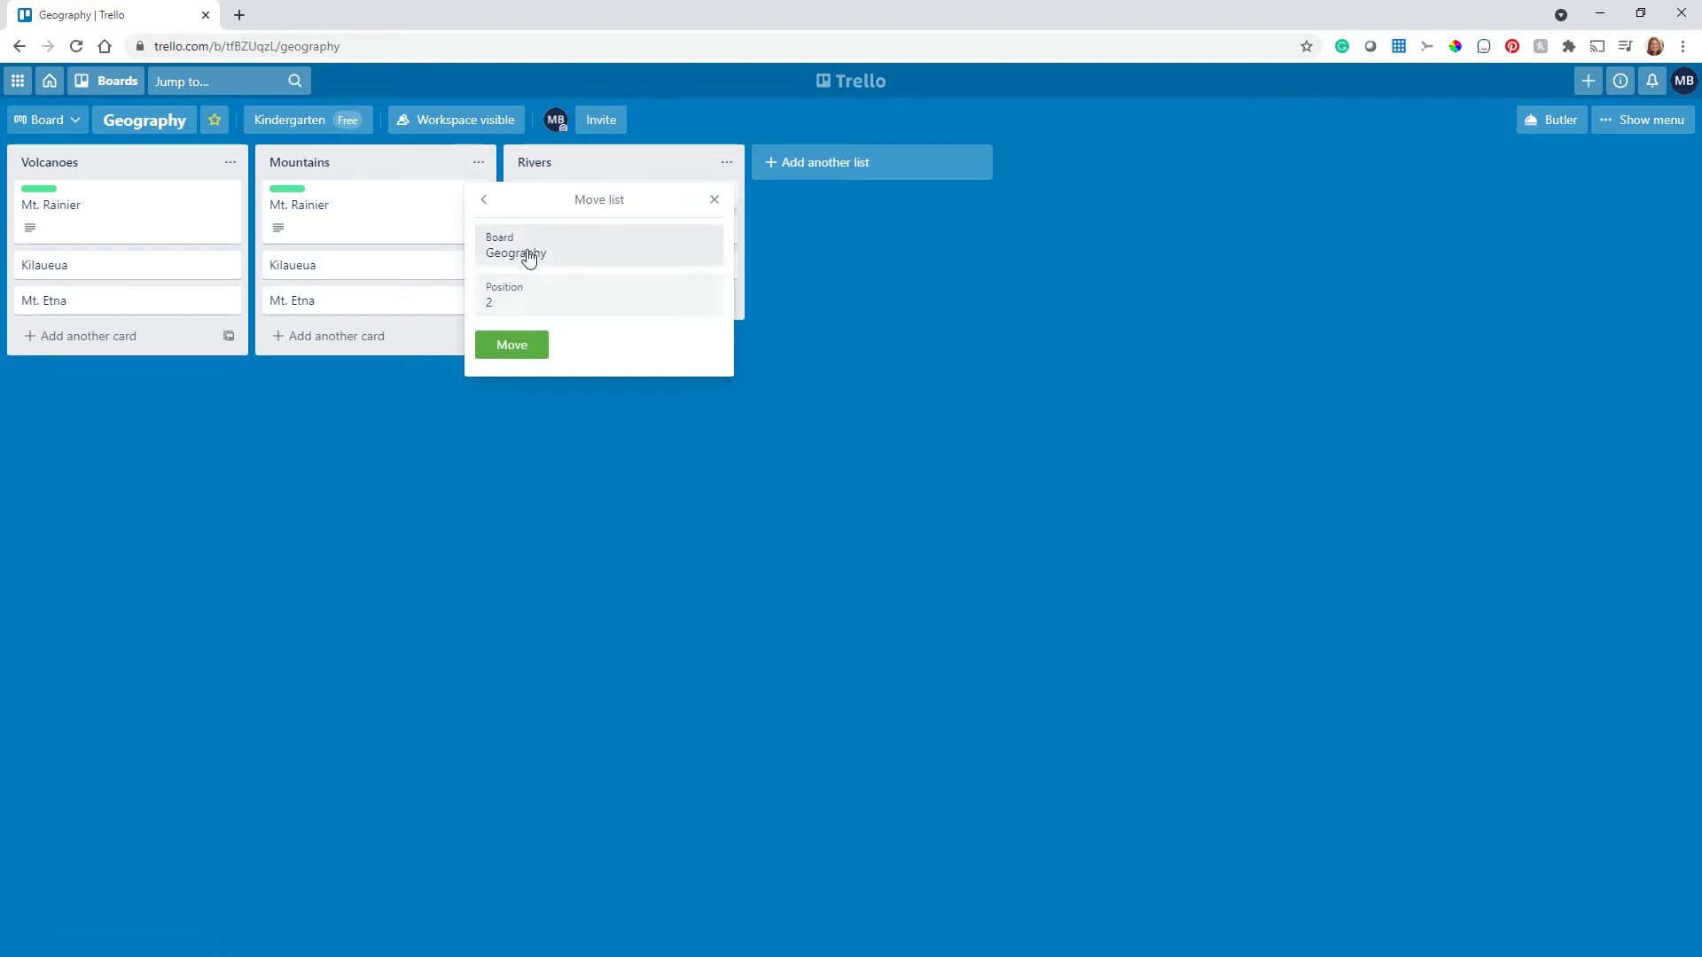
pyautogui.click(528, 256)
pyautogui.click(522, 314)
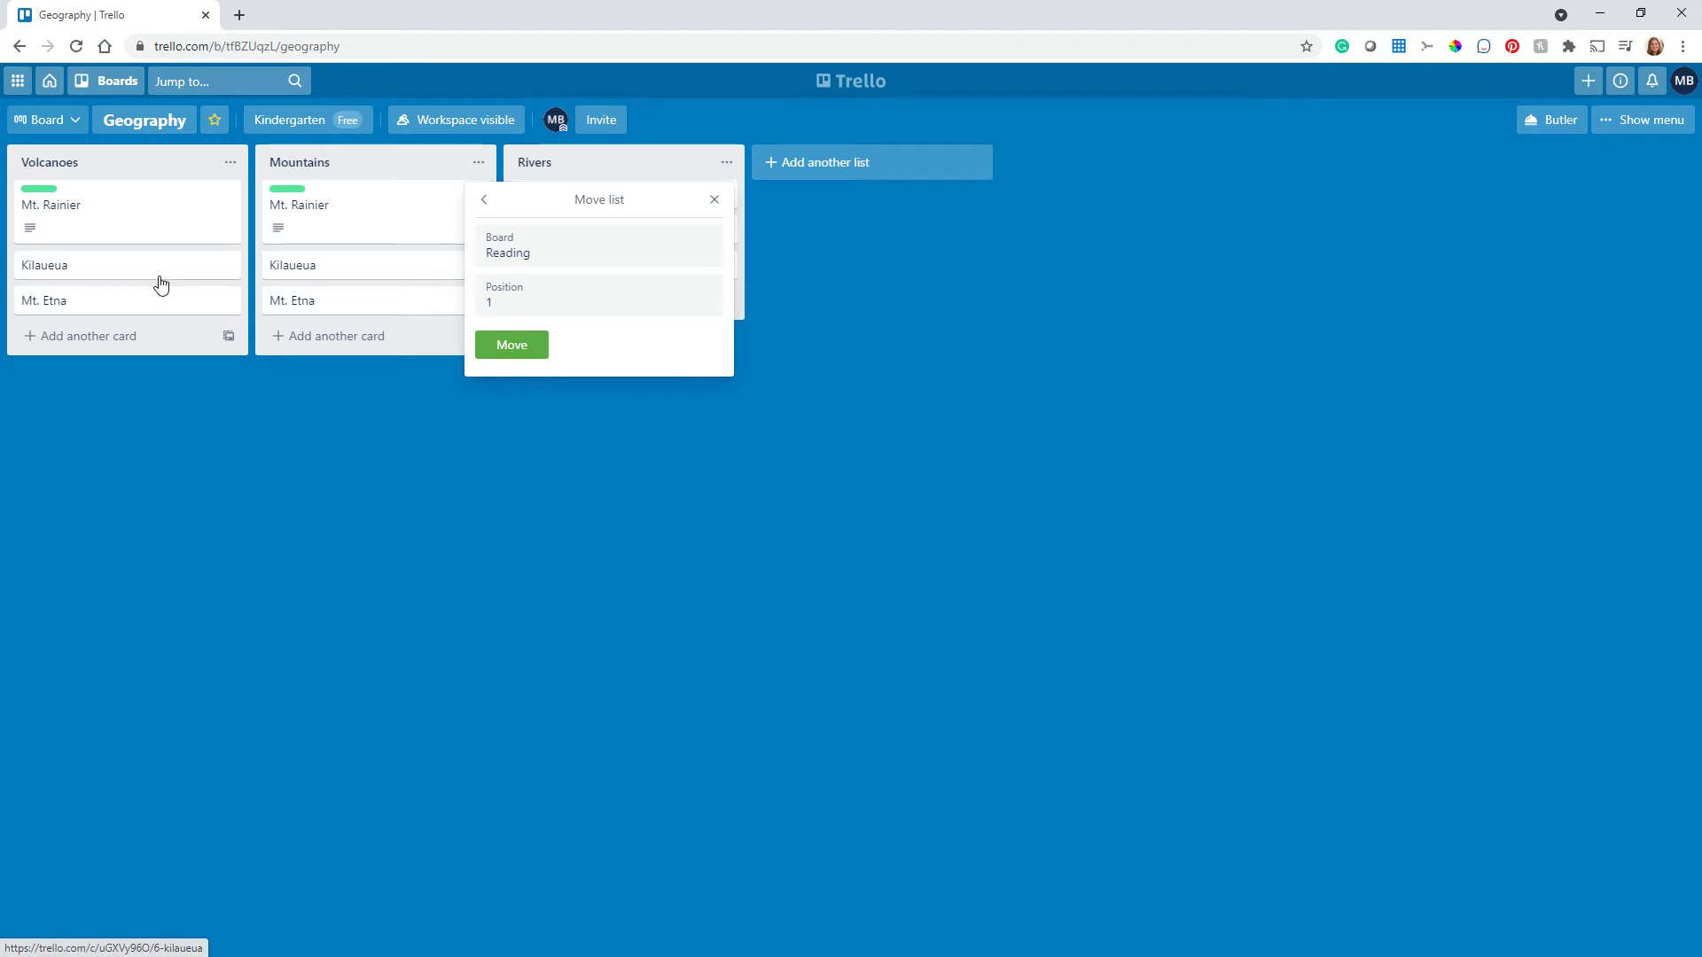
pyautogui.click(537, 313)
pyautogui.click(497, 348)
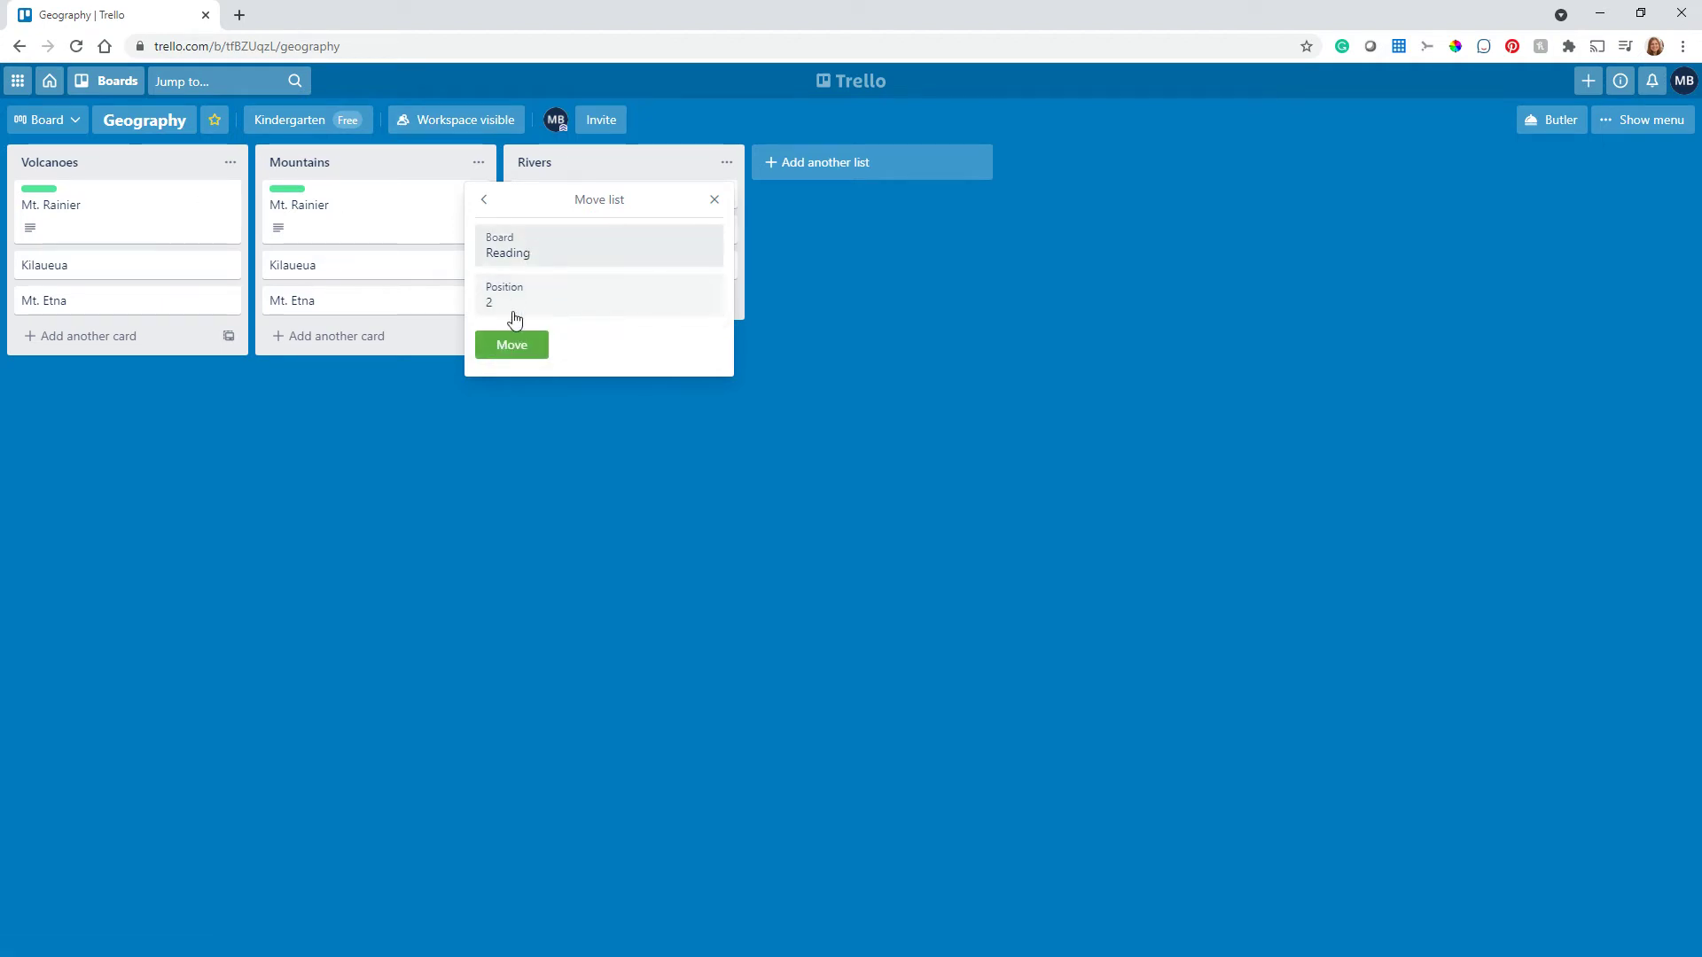
pyautogui.click(512, 348)
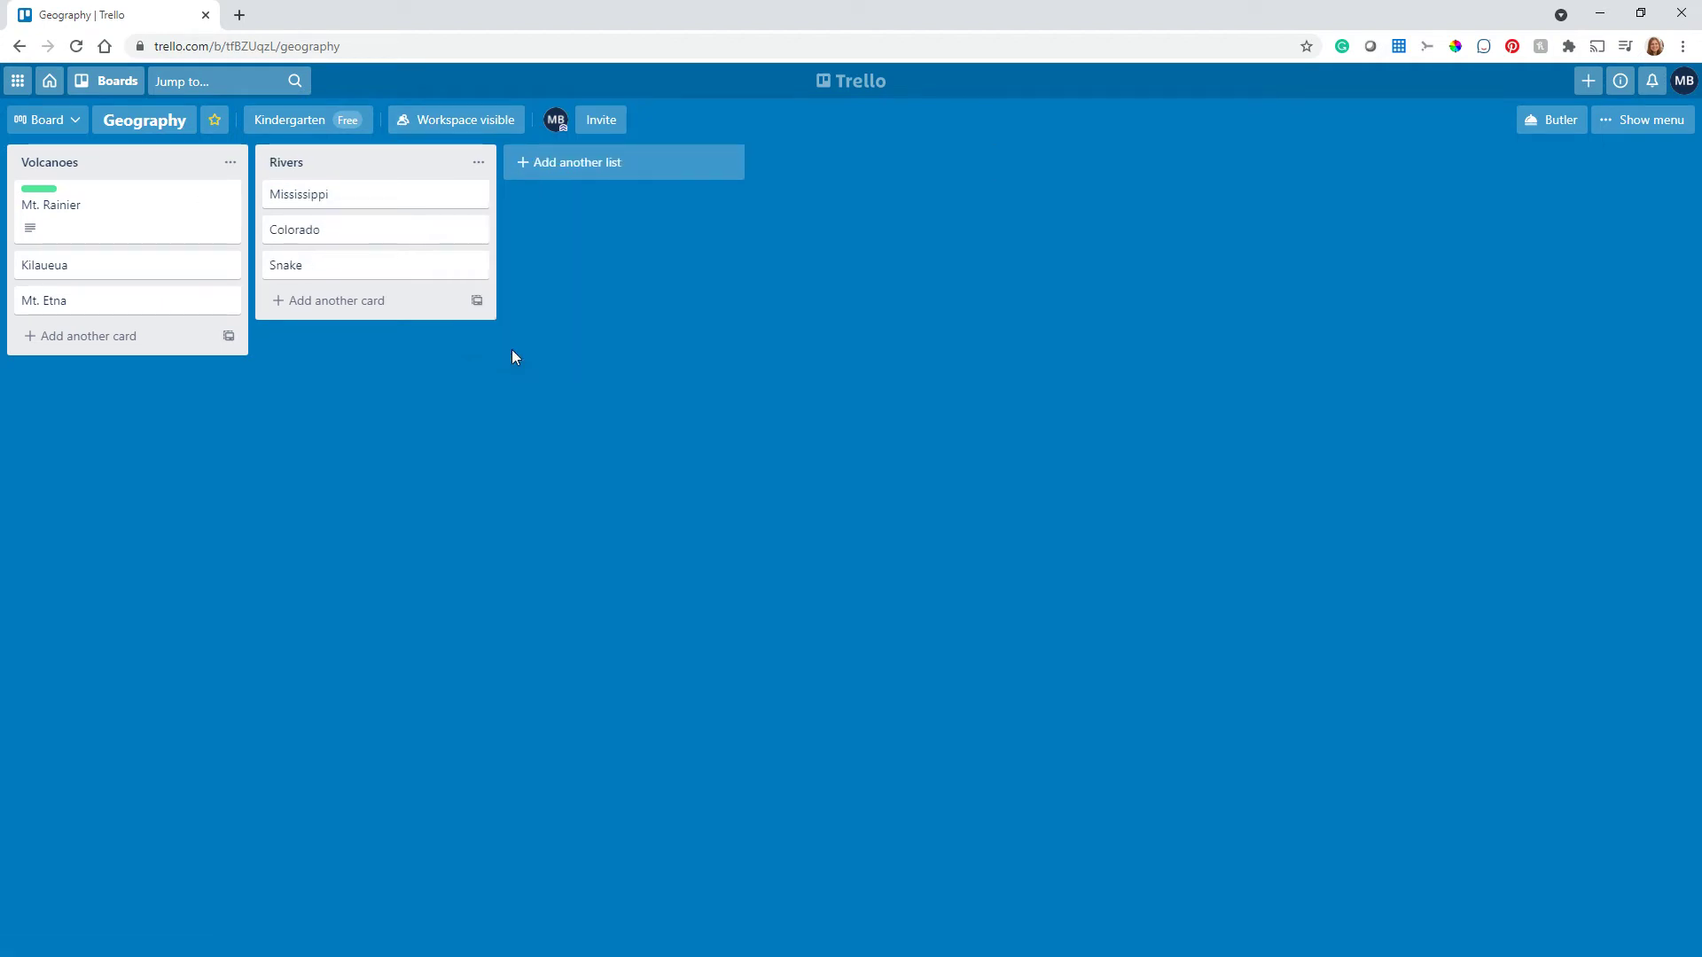
# Check the Mountains list on the Reading board and return to the Geography board
pyautogui.click(111, 87)
pyautogui.click(95, 273)
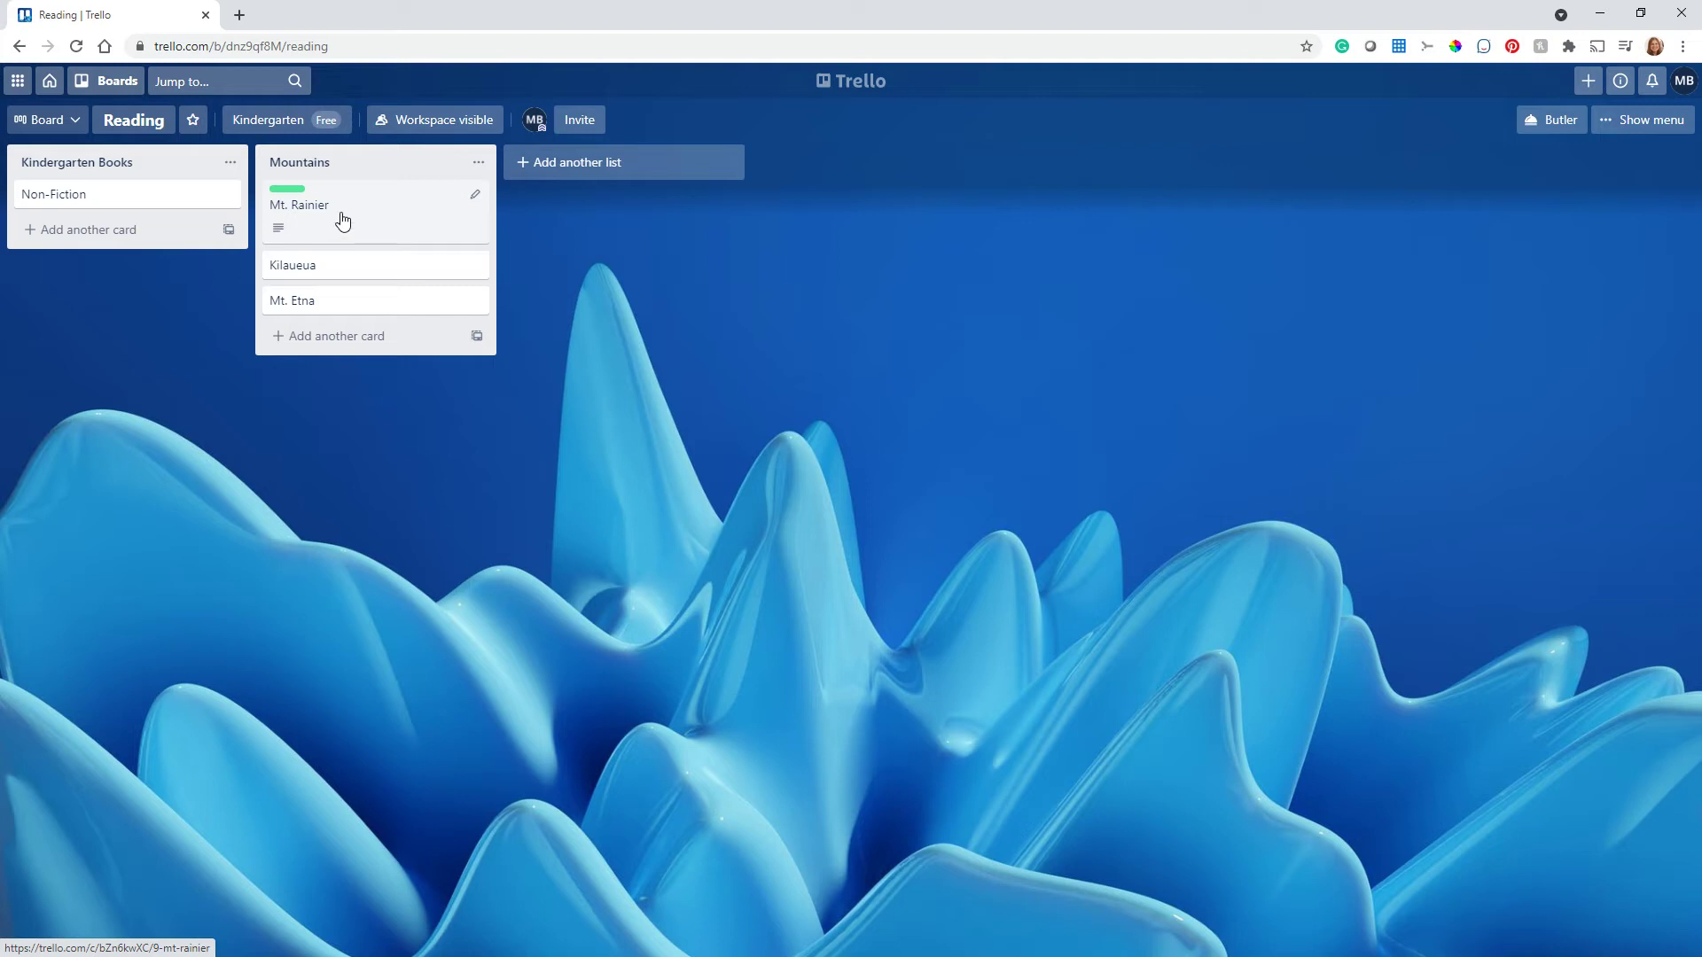
pyautogui.click(112, 80)
pyautogui.click(80, 193)
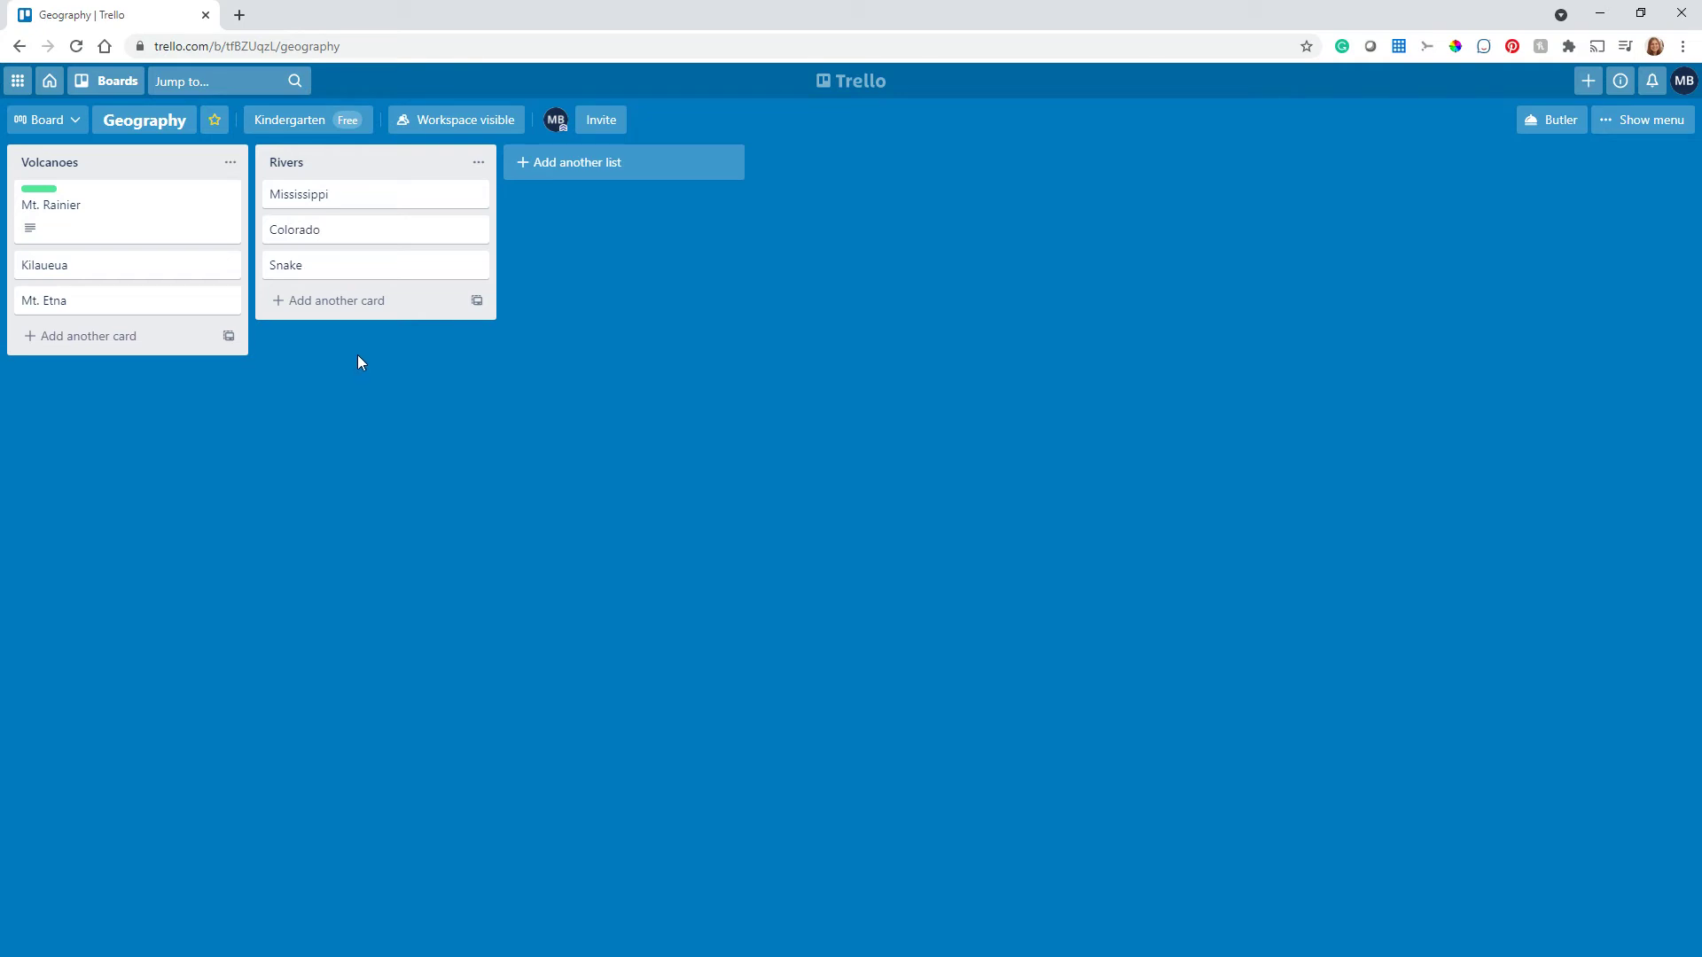
# Move the Volcanoes list to position 2 on the Geography board and put it back ahead of Rivers
pyautogui.click(230, 163)
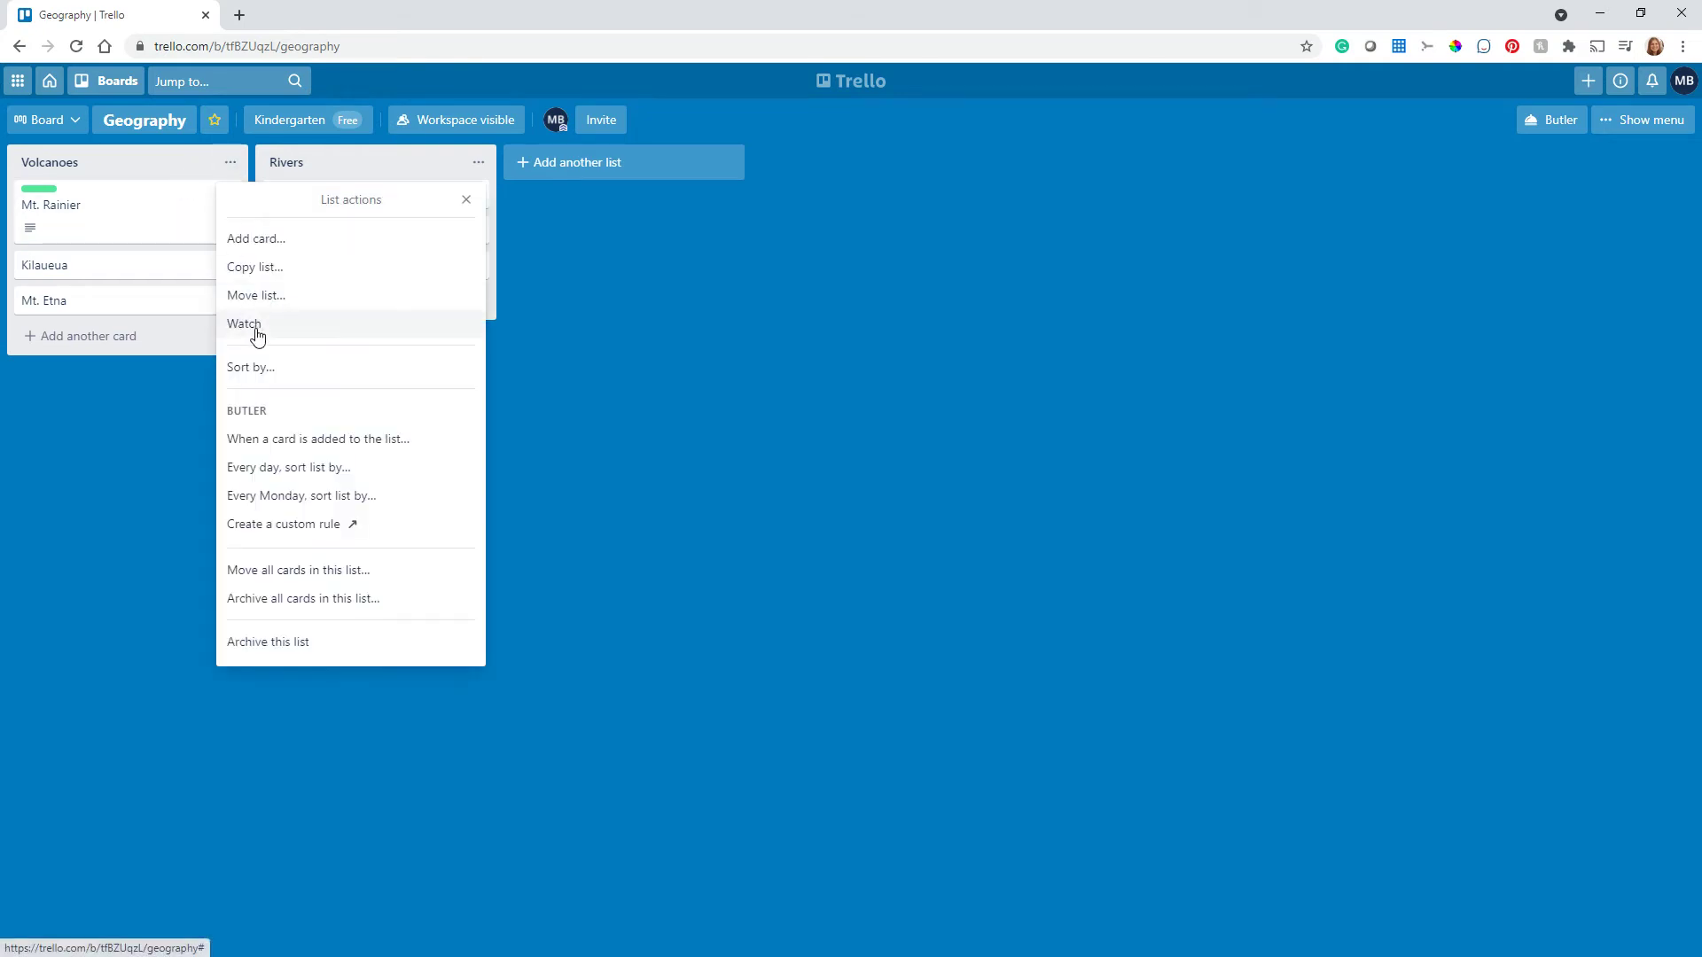
pyautogui.click(257, 295)
pyautogui.click(269, 259)
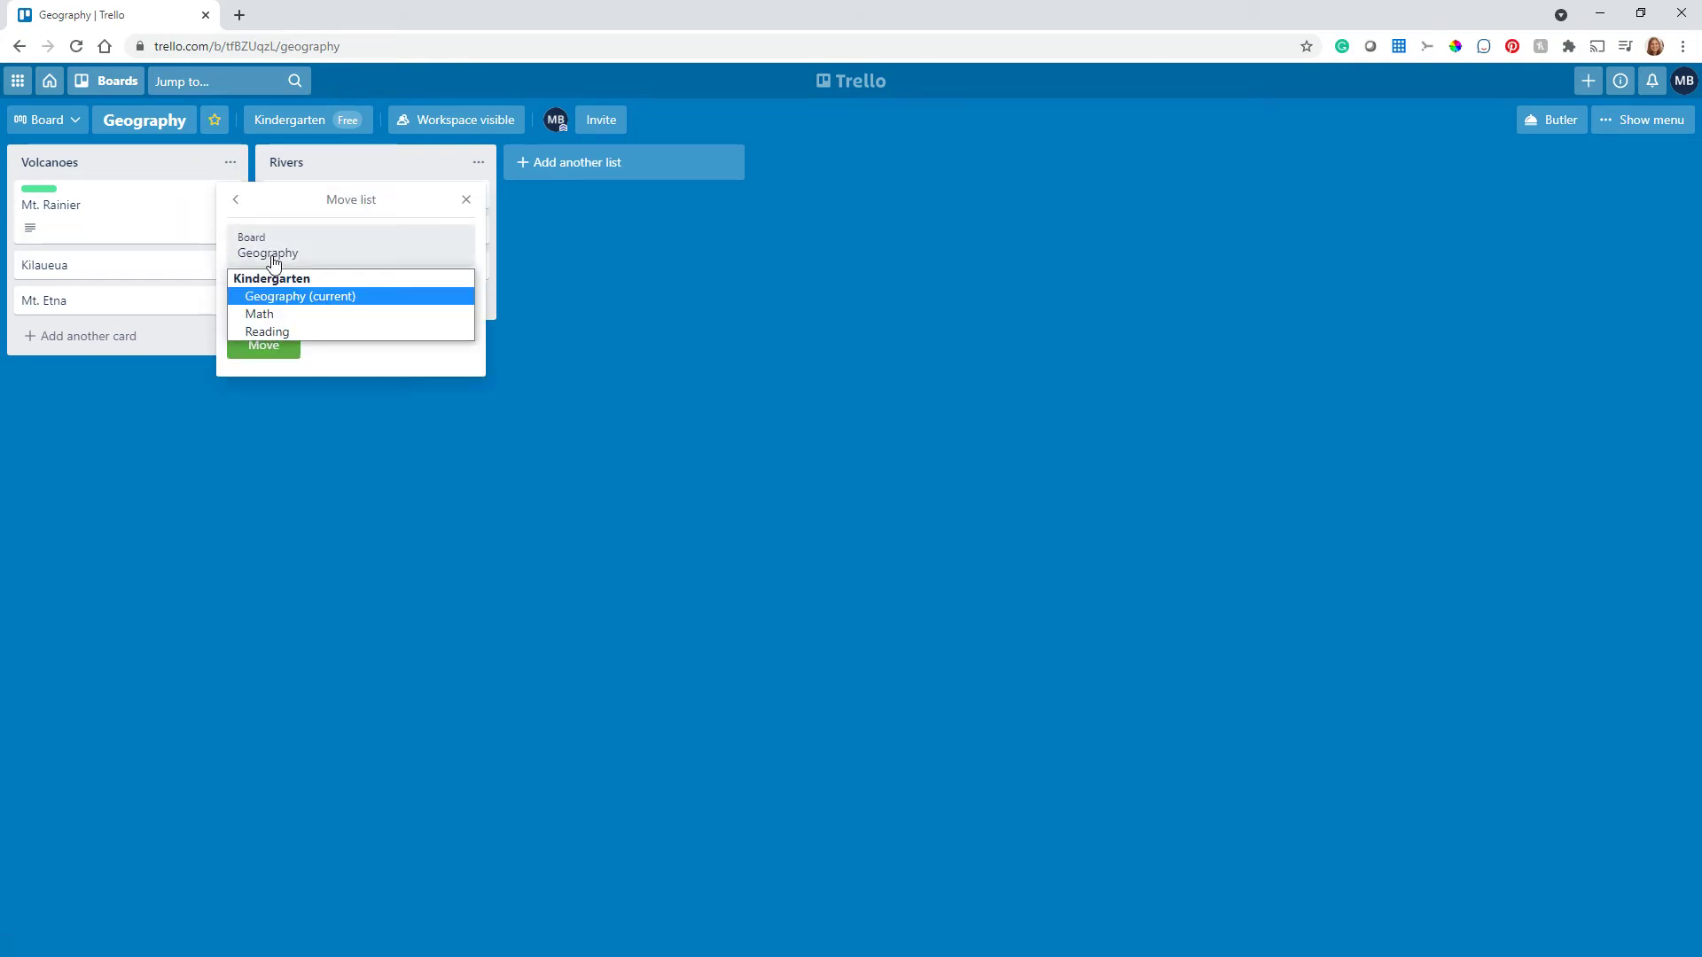
pyautogui.click(301, 296)
pyautogui.click(296, 306)
pyautogui.click(266, 345)
pyautogui.click(266, 345)
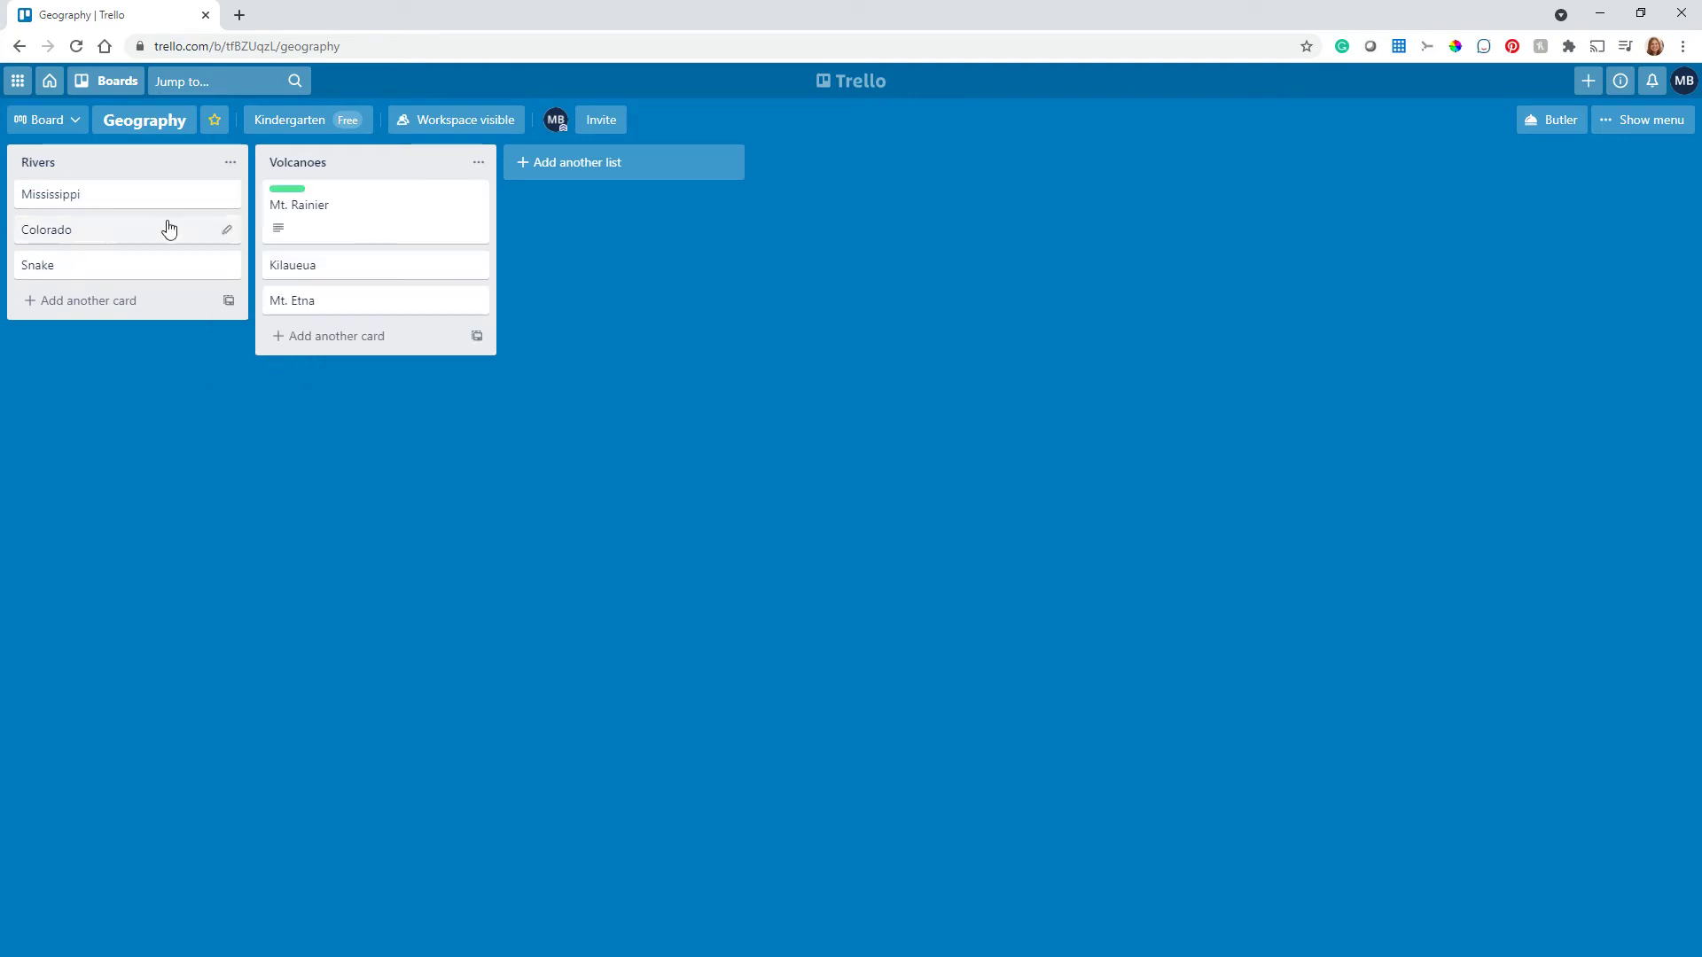
pyautogui.moveTo(284, 171); pyautogui.dragTo(71, 175)
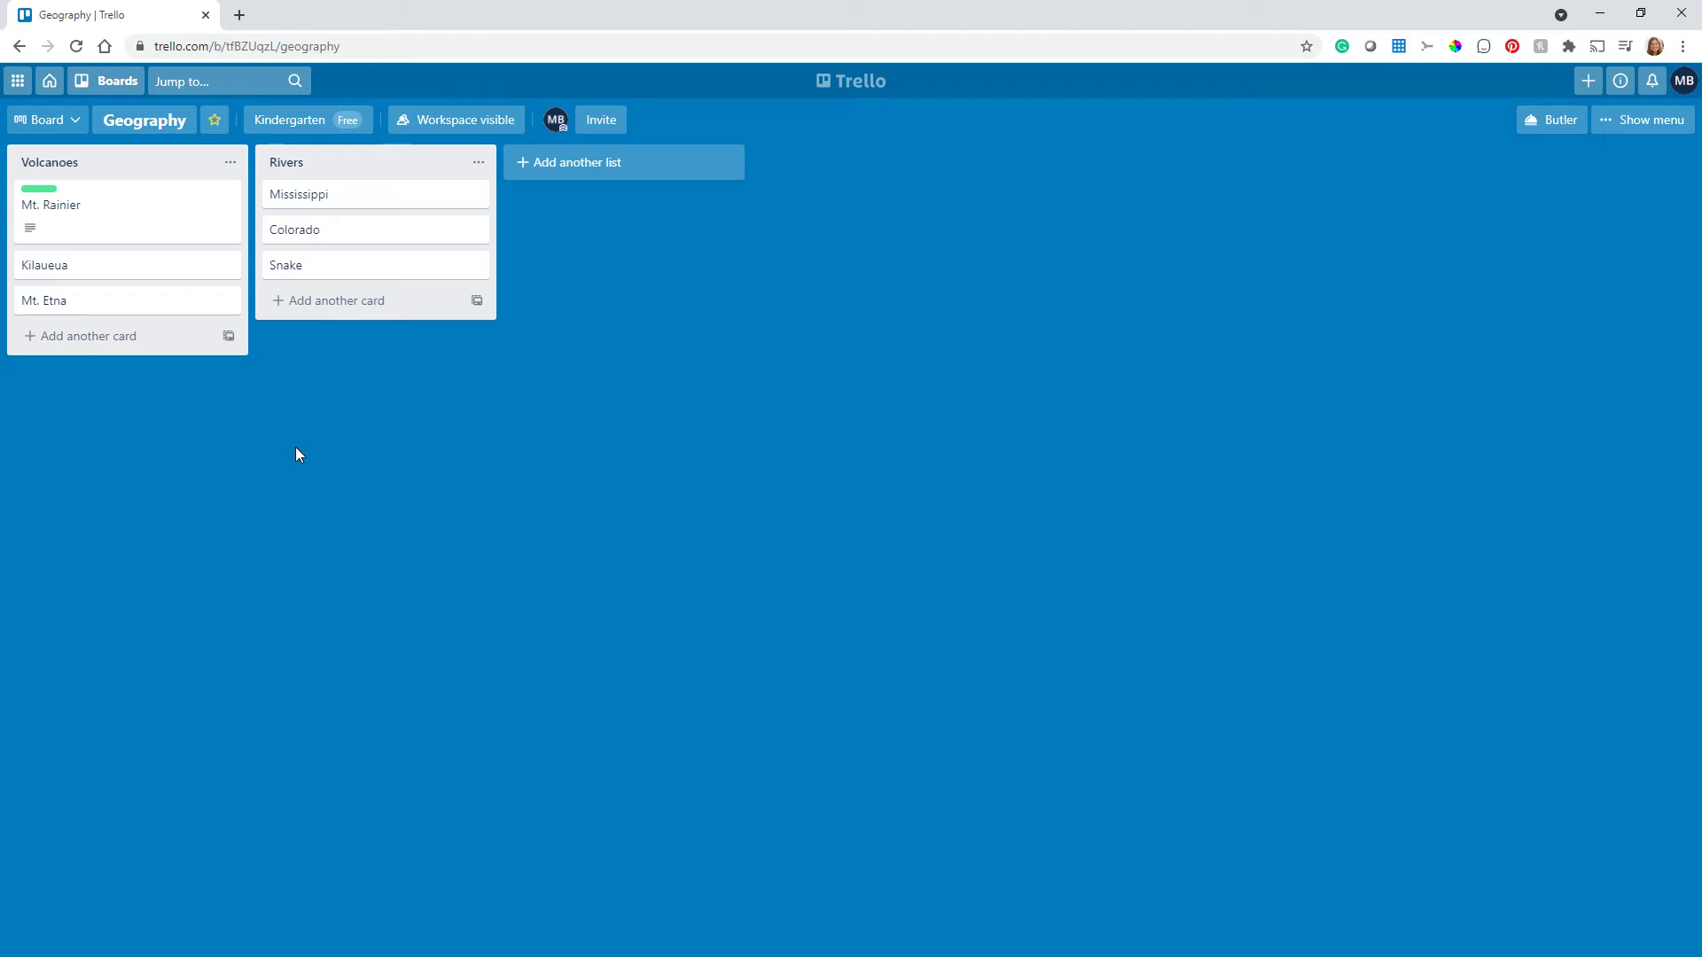
# Examine the copy action for the Mt. Rainier card in both its full details and its quick editor
pyautogui.click(164, 210)
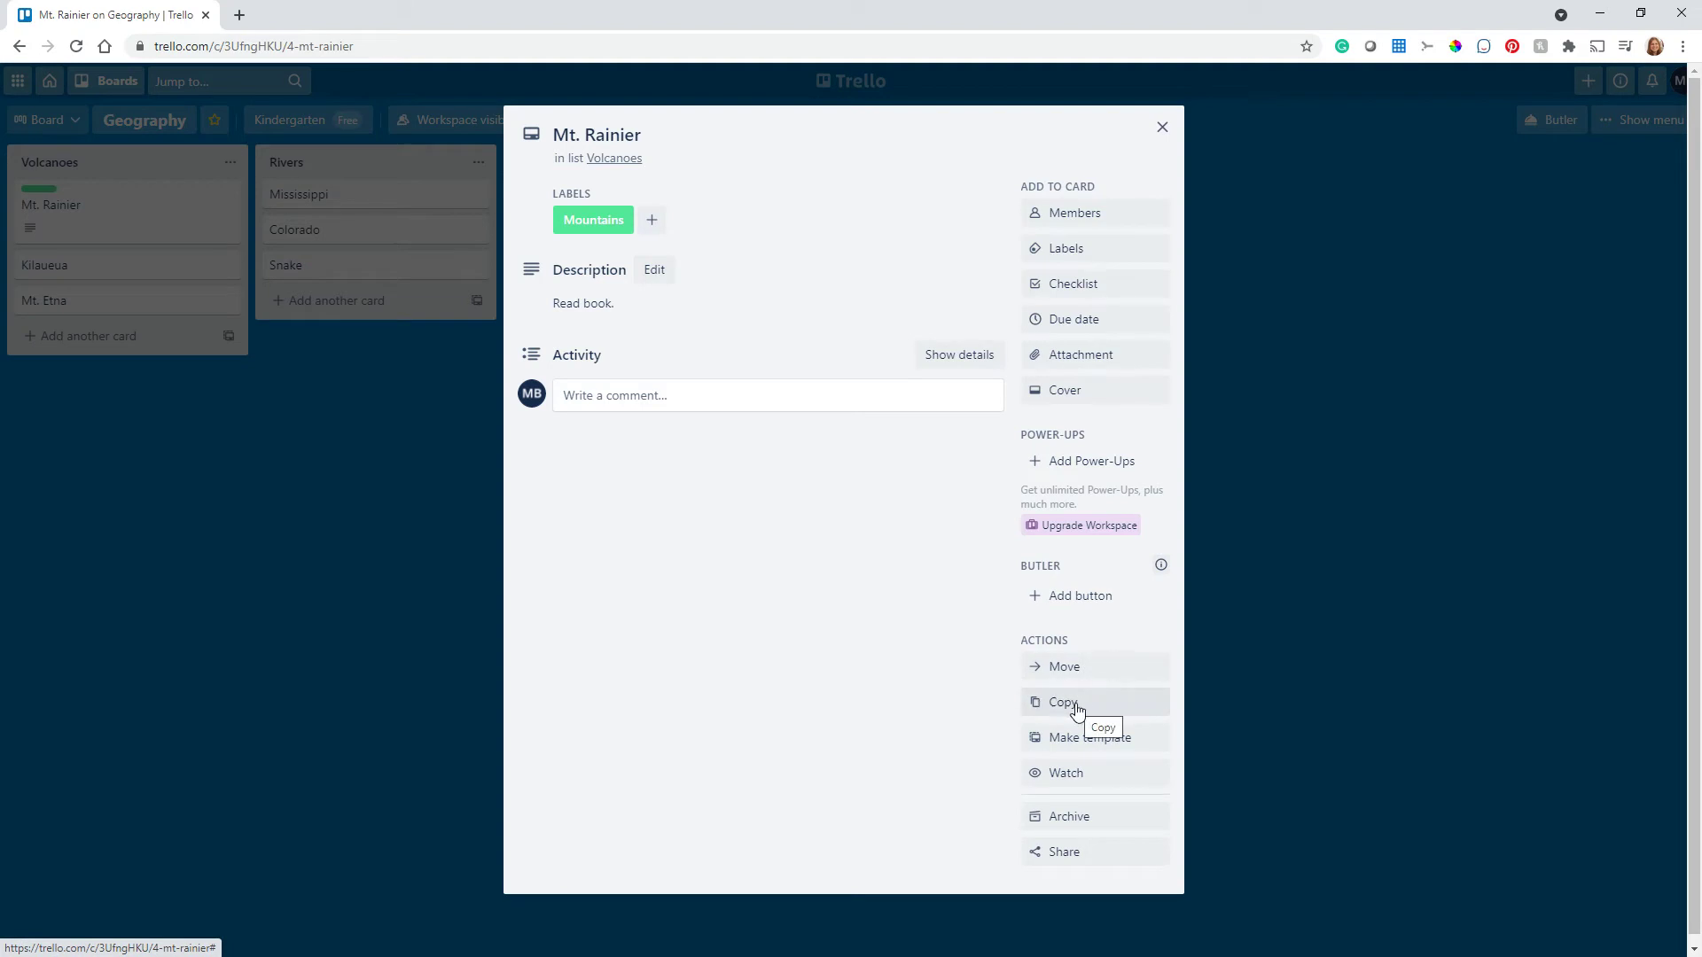
pyautogui.click(1162, 128)
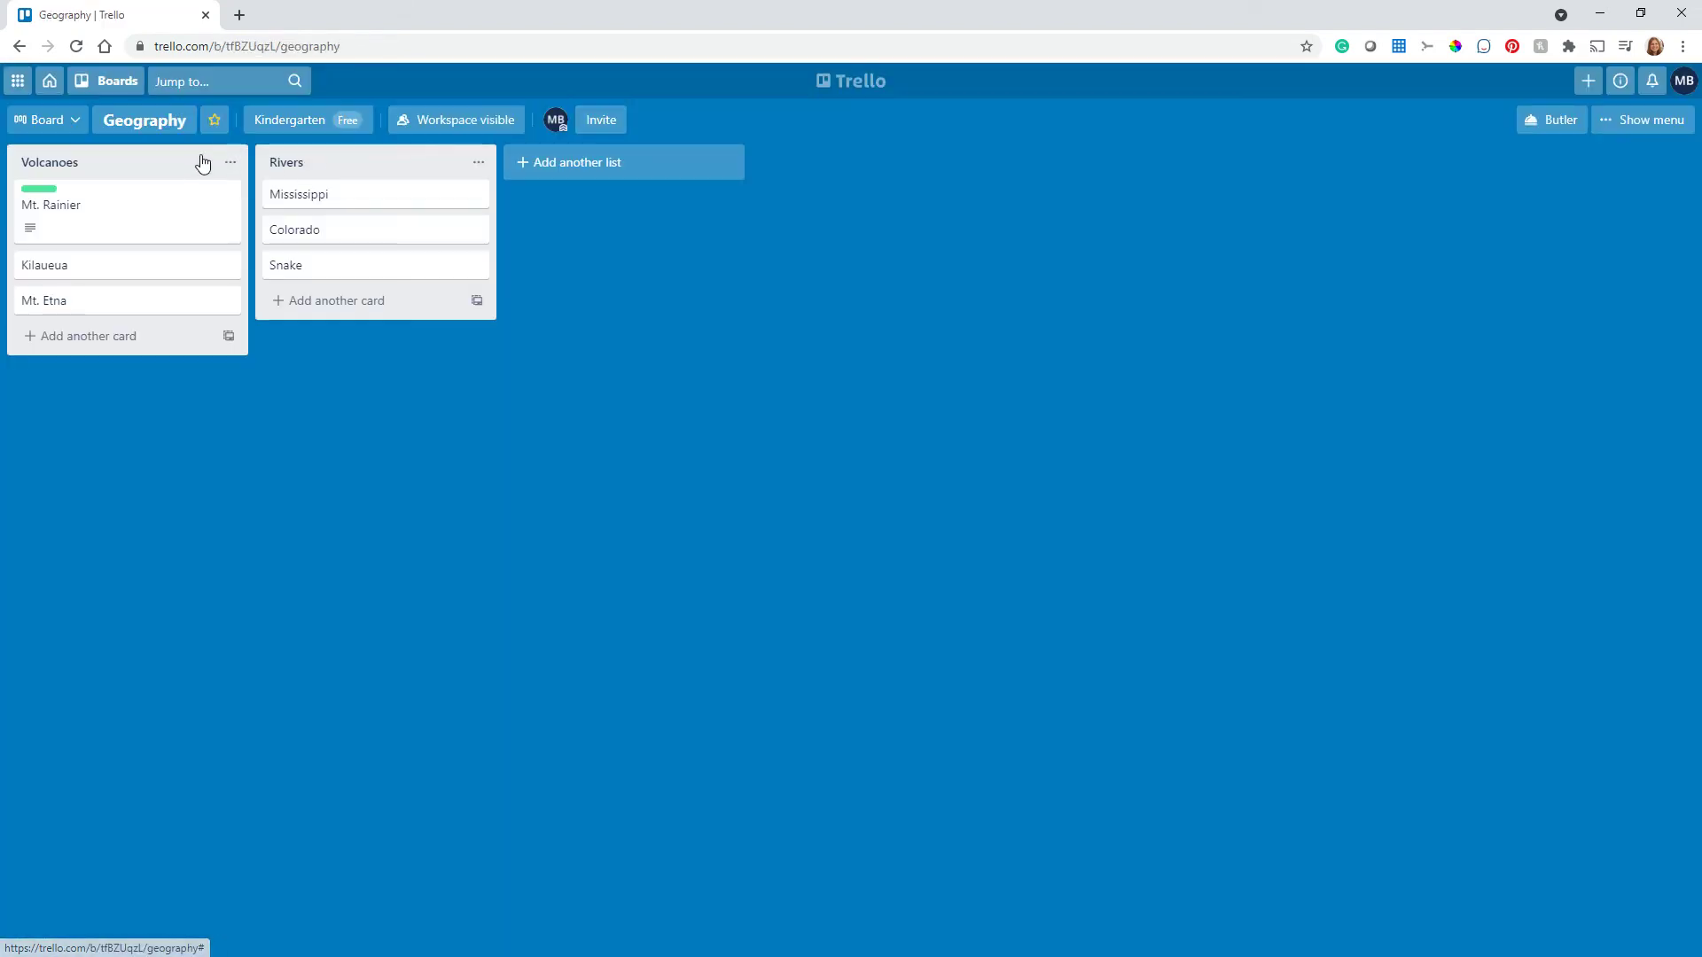
pyautogui.click(226, 197)
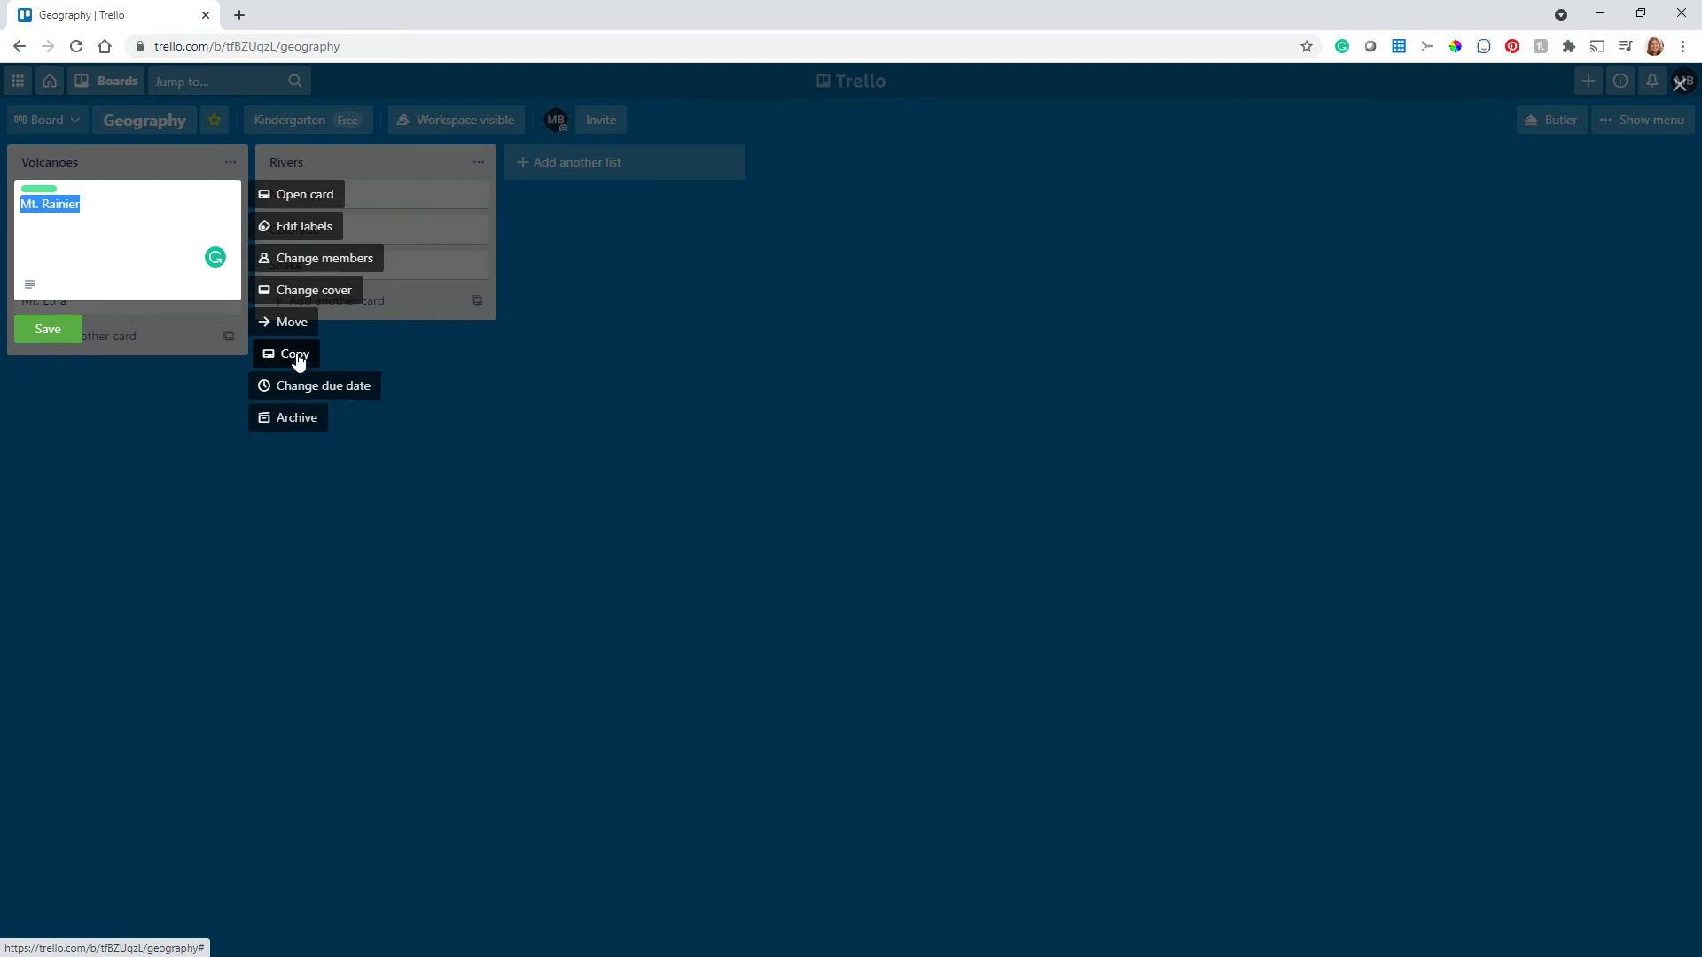
pyautogui.click(194, 406)
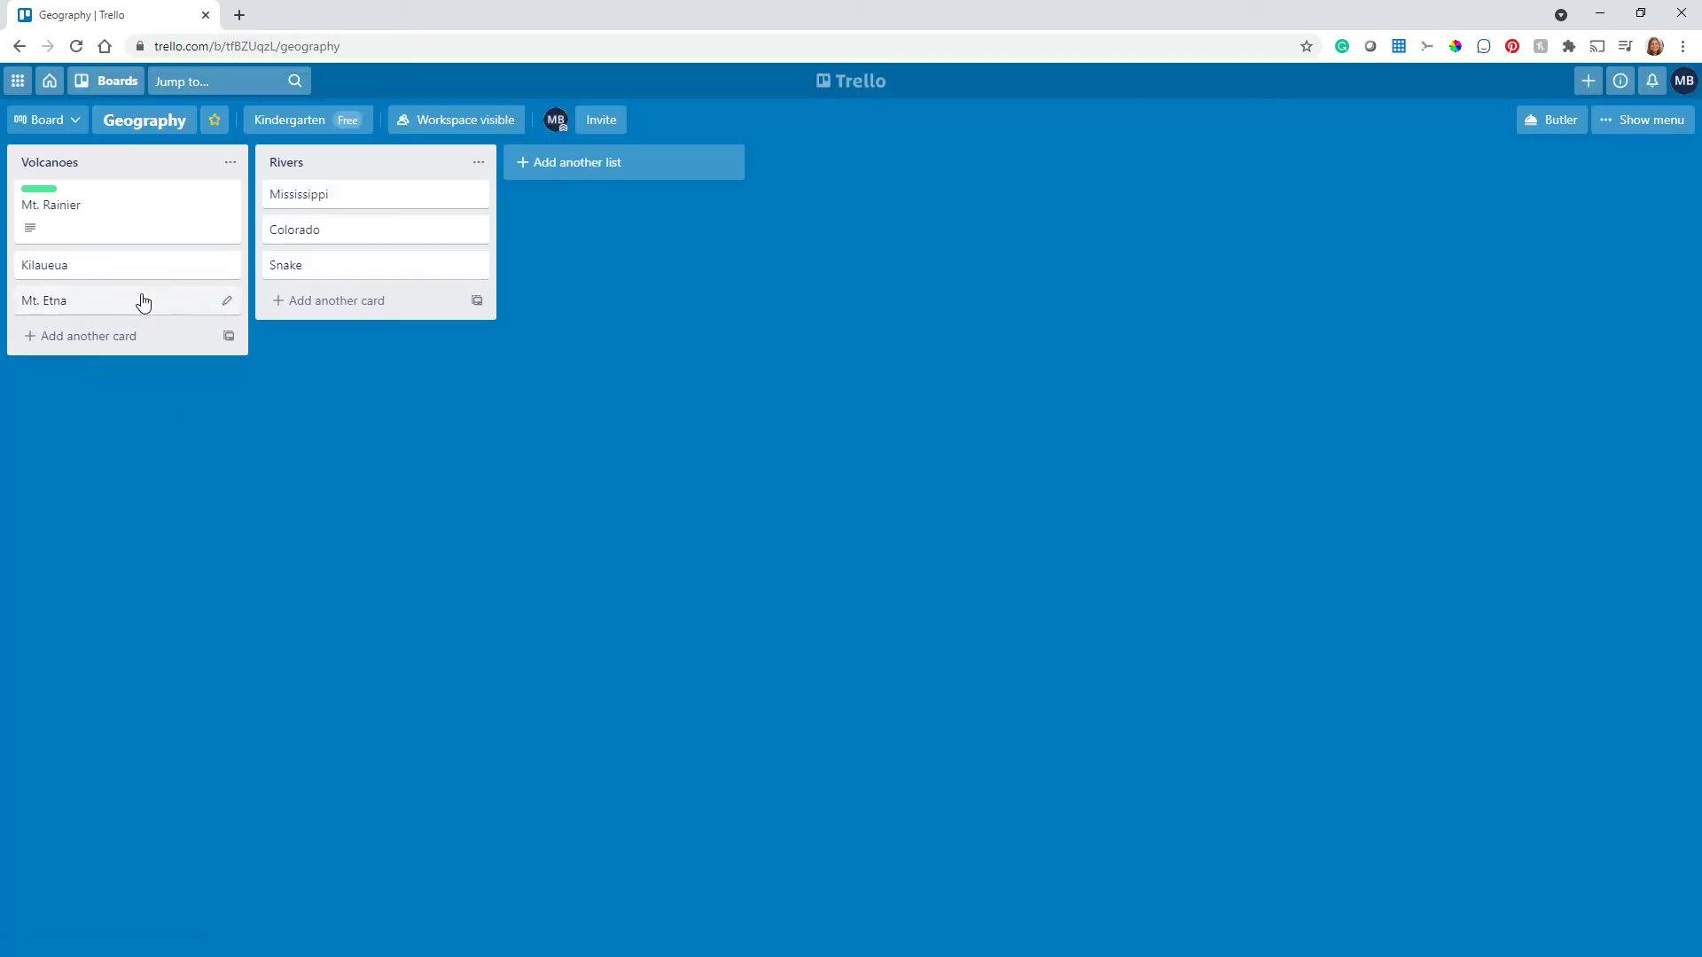
# Move the Mt. Rainier card below Mississippi in the Rivers list and add a new list named Mountains
pyautogui.moveTo(177, 246); pyautogui.dragTo(627, 170)
pyautogui.moveTo(393, 255); pyautogui.dragTo(653, 163)
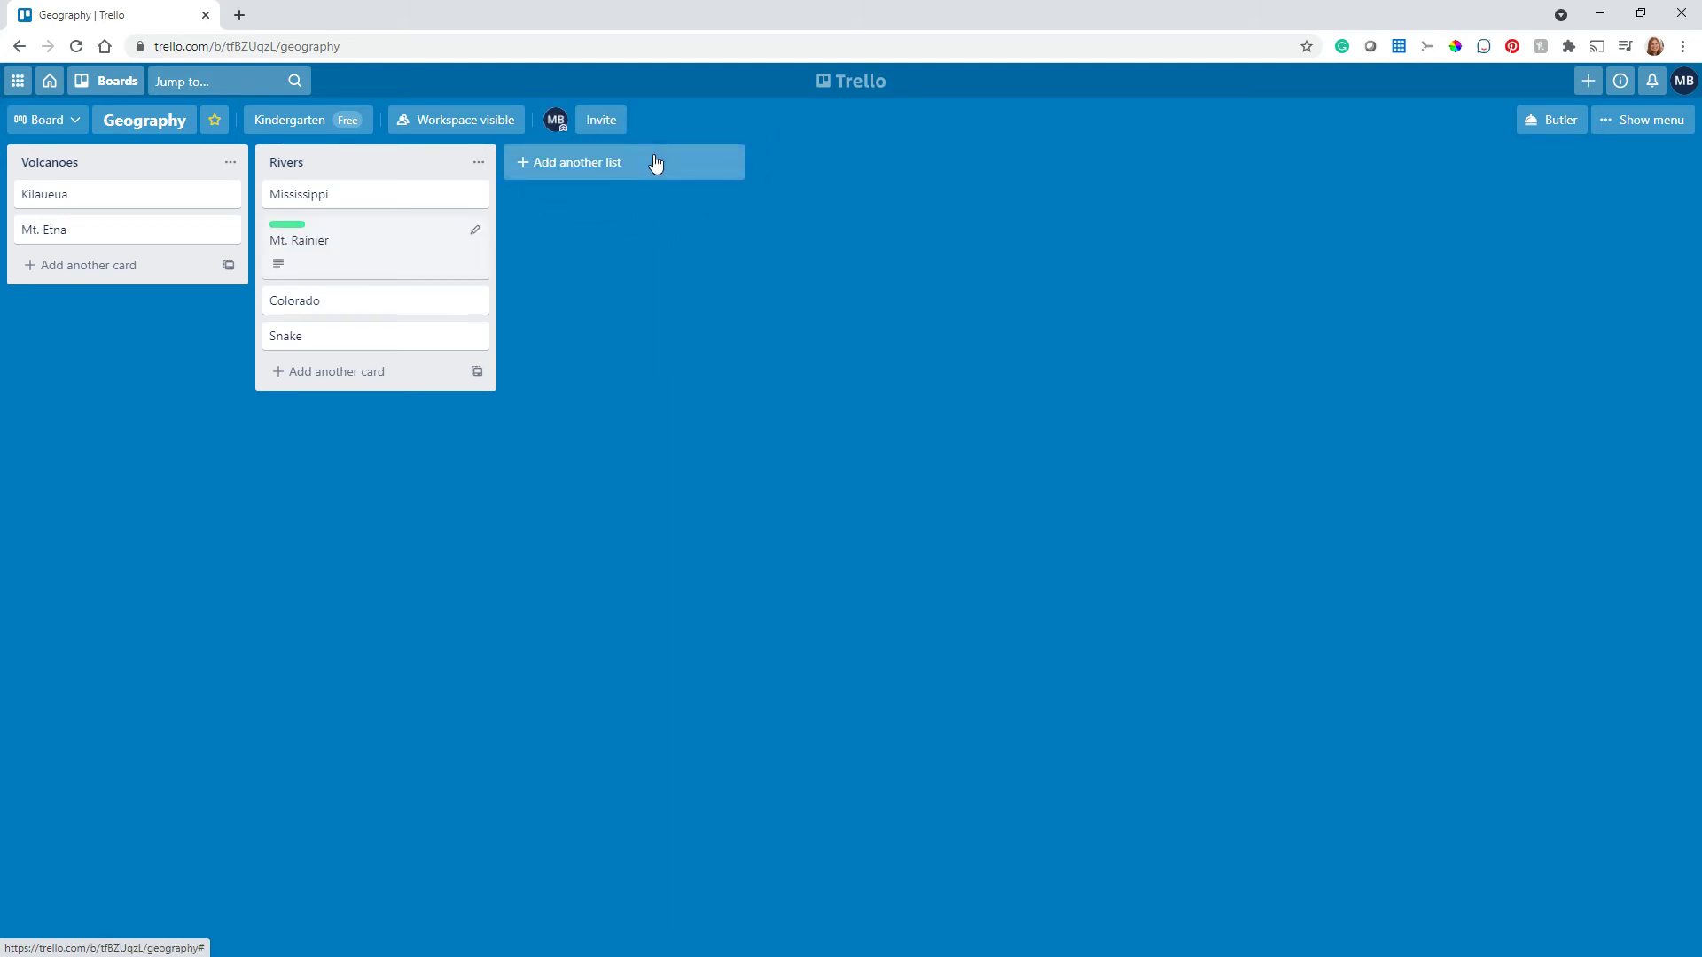
pyautogui.click(558, 165)
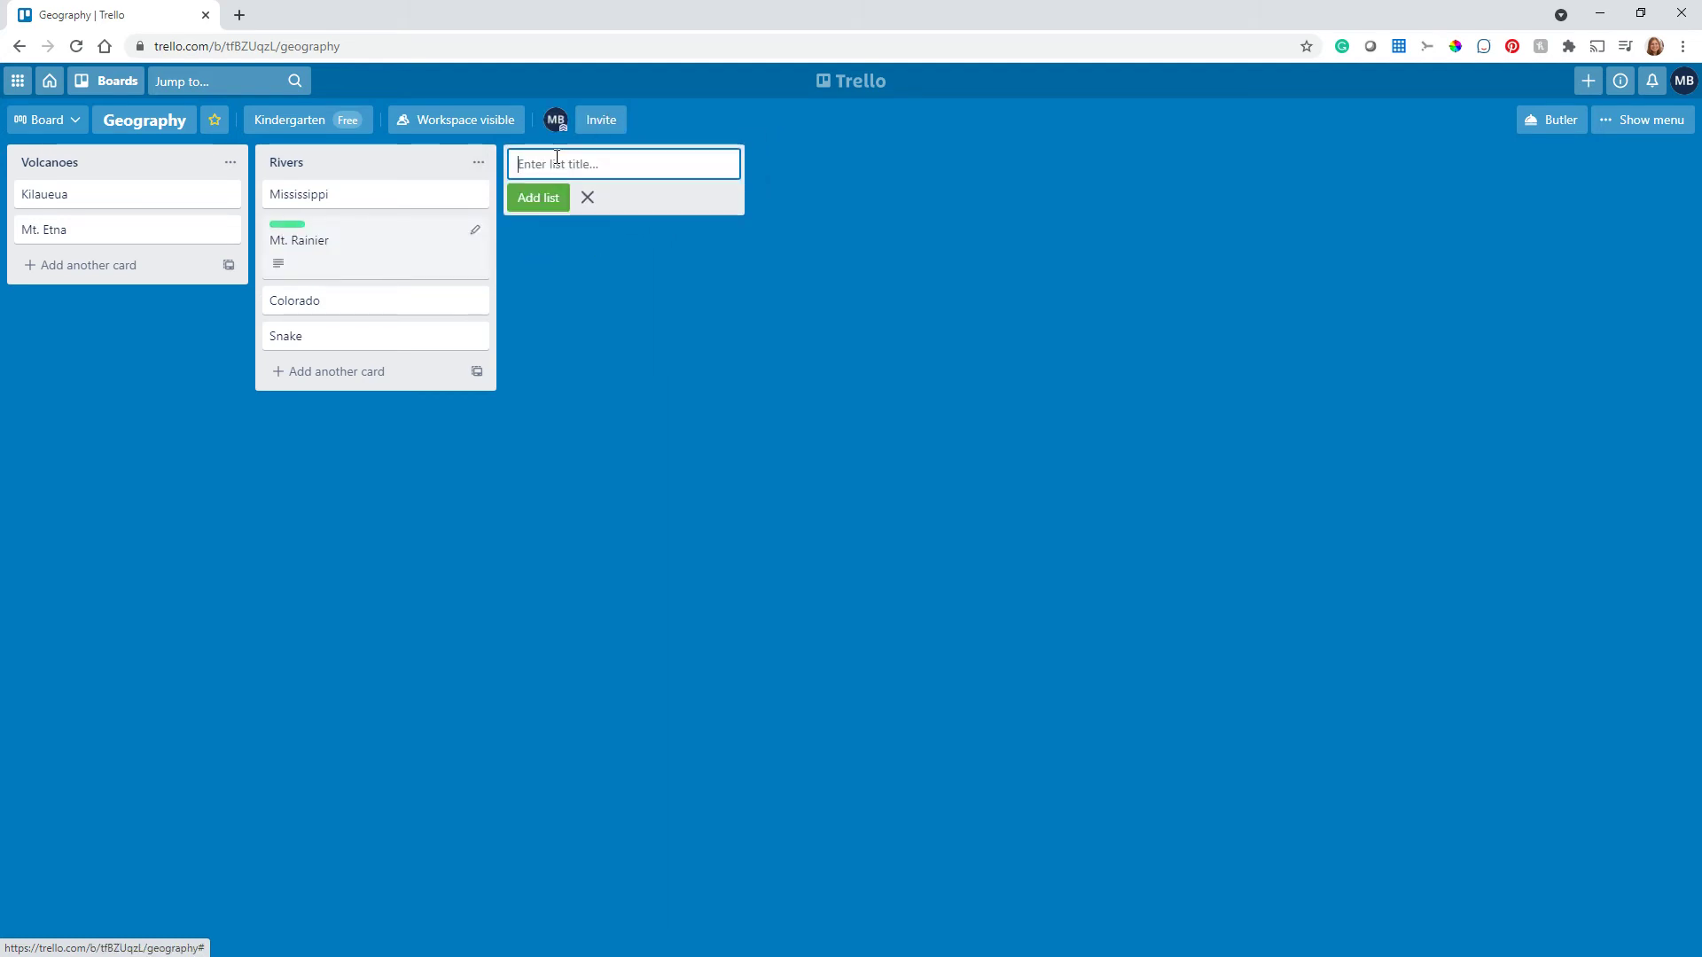
pyautogui.write('Mountains')
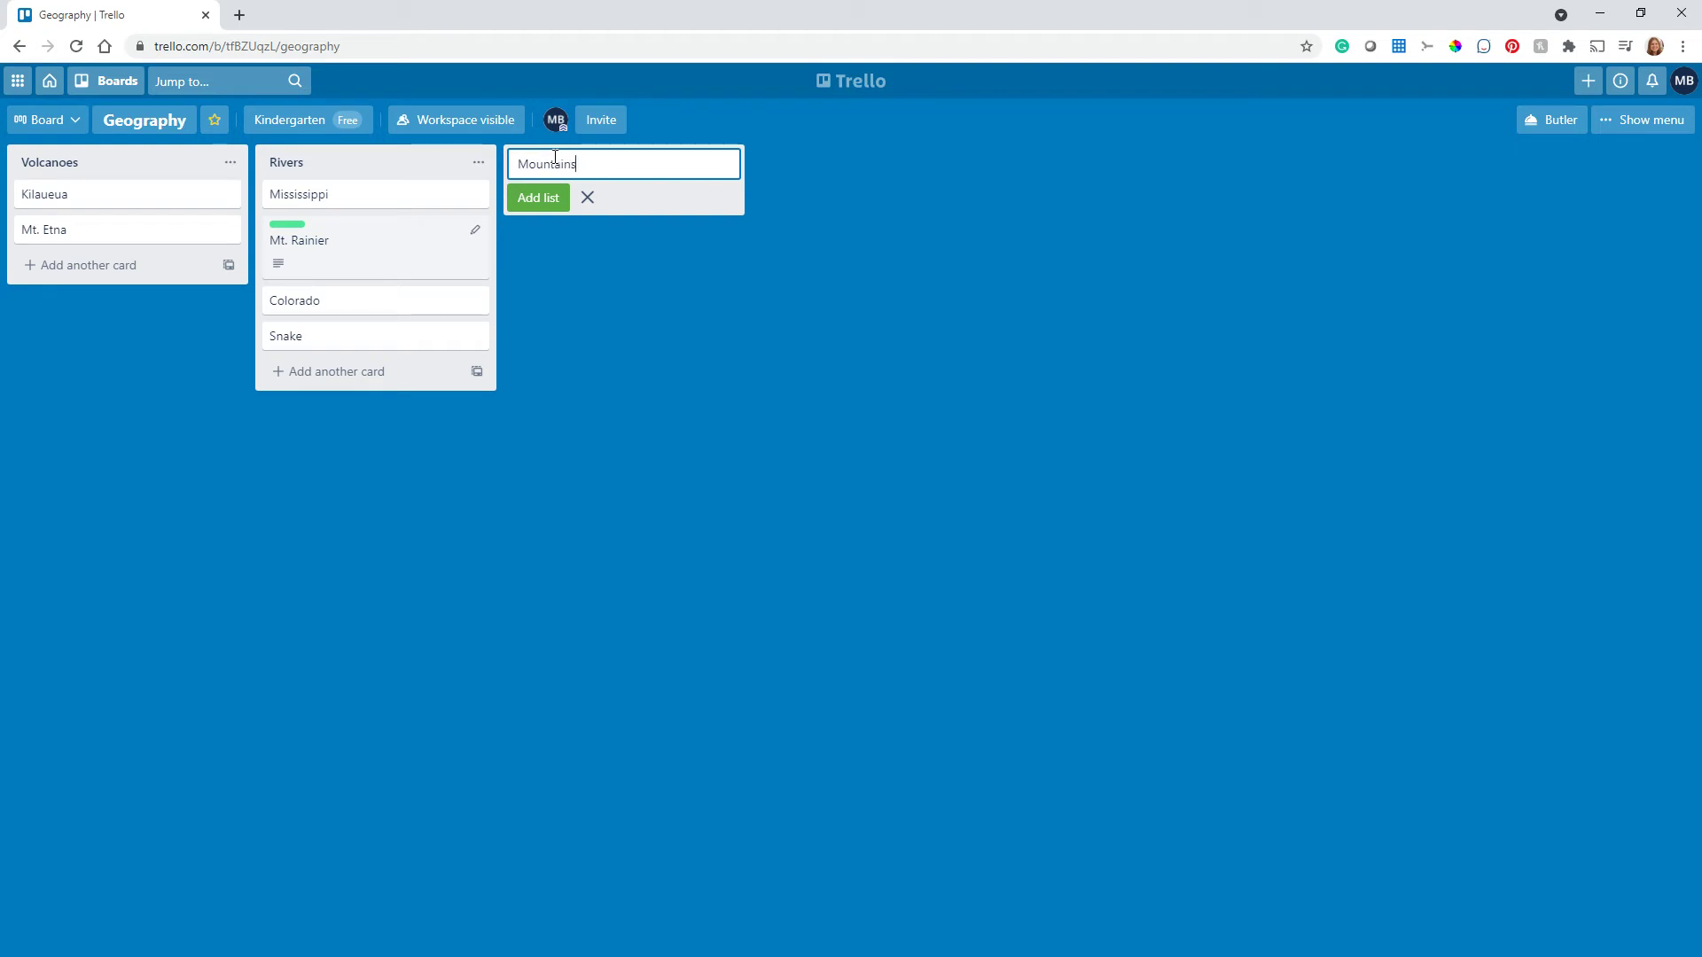
pyautogui.press('Return')
# Move the Mt. Rainier card into the Mountains list and return it to the top of the Volcanoes list
pyautogui.moveTo(447, 266); pyautogui.dragTo(626, 301)
pyautogui.click(671, 387)
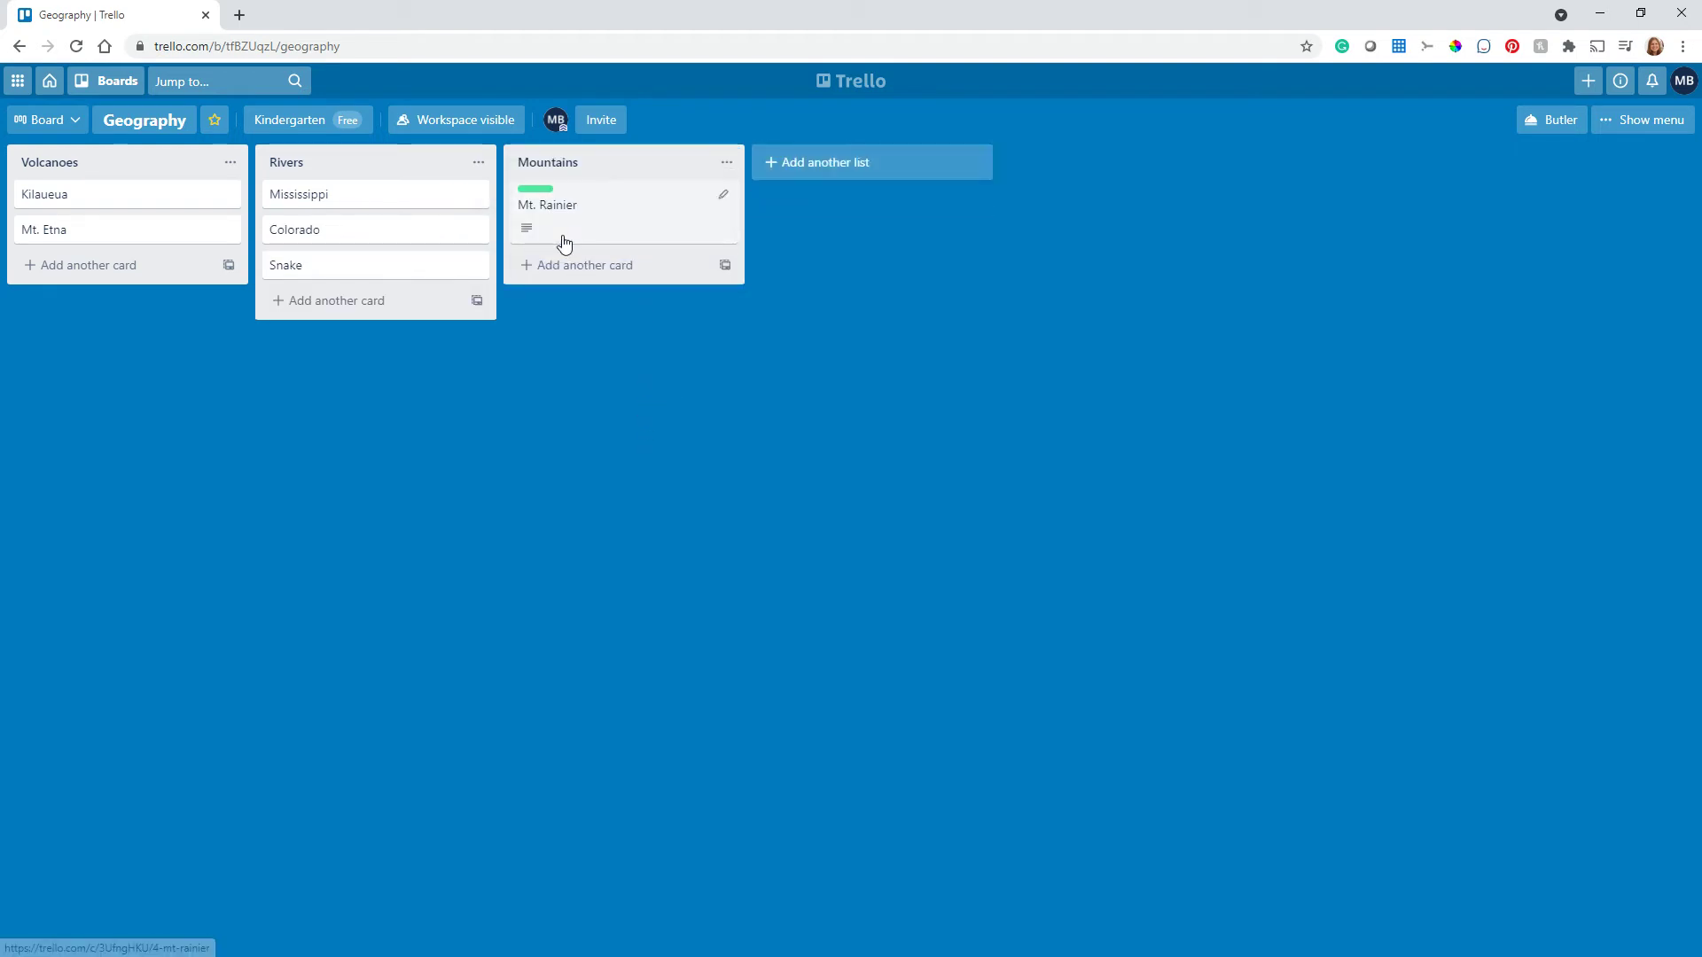
pyautogui.moveTo(596, 217); pyautogui.dragTo(843, 190)
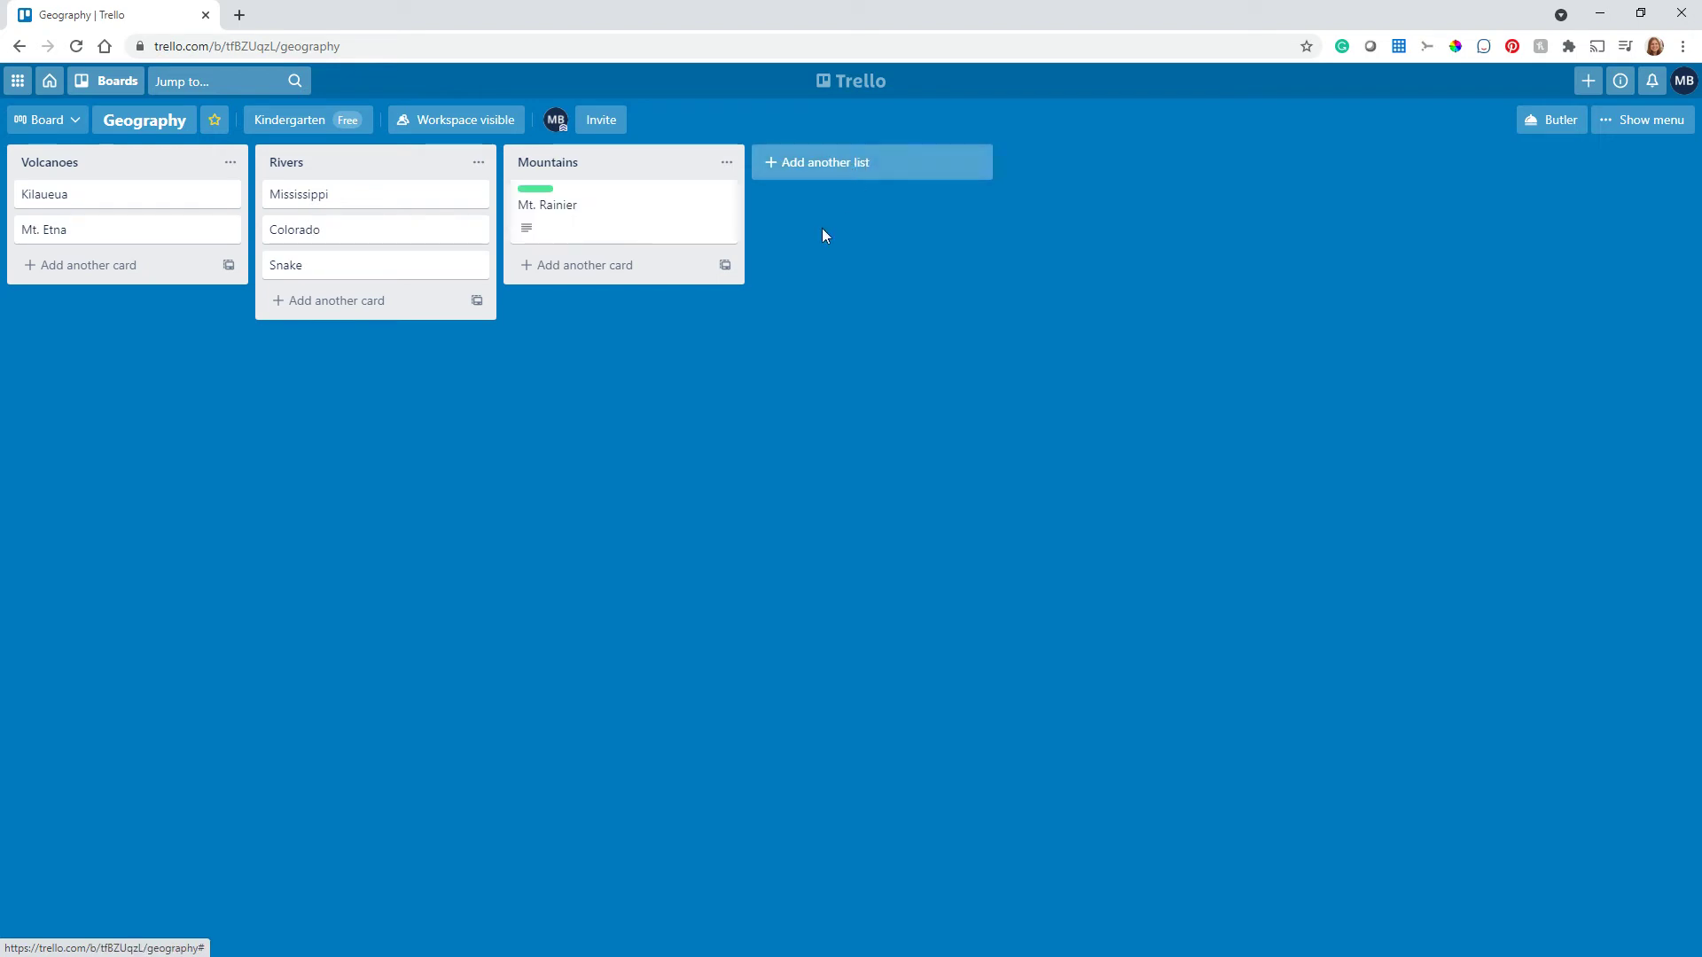
pyautogui.moveTo(615, 228); pyautogui.dragTo(125, 244)
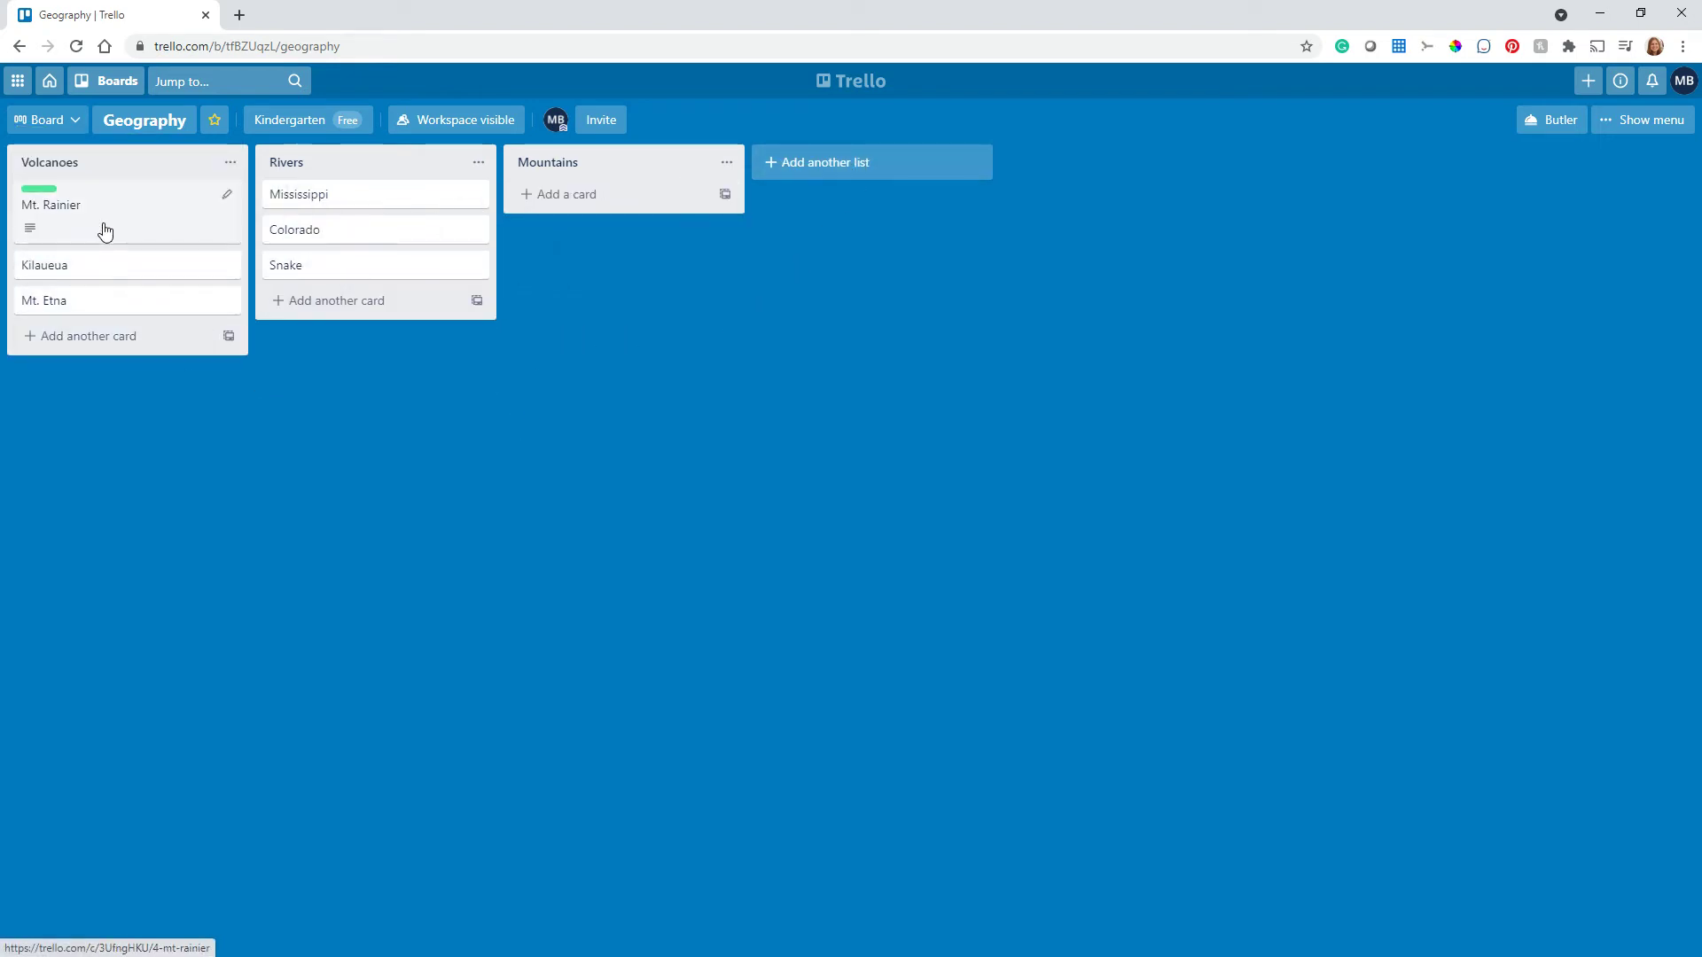
# Move the Mt. Rainier card from Volcanoes to position 2 of the Mountains list on the Reading board
pyautogui.click(227, 194)
pyautogui.click(294, 324)
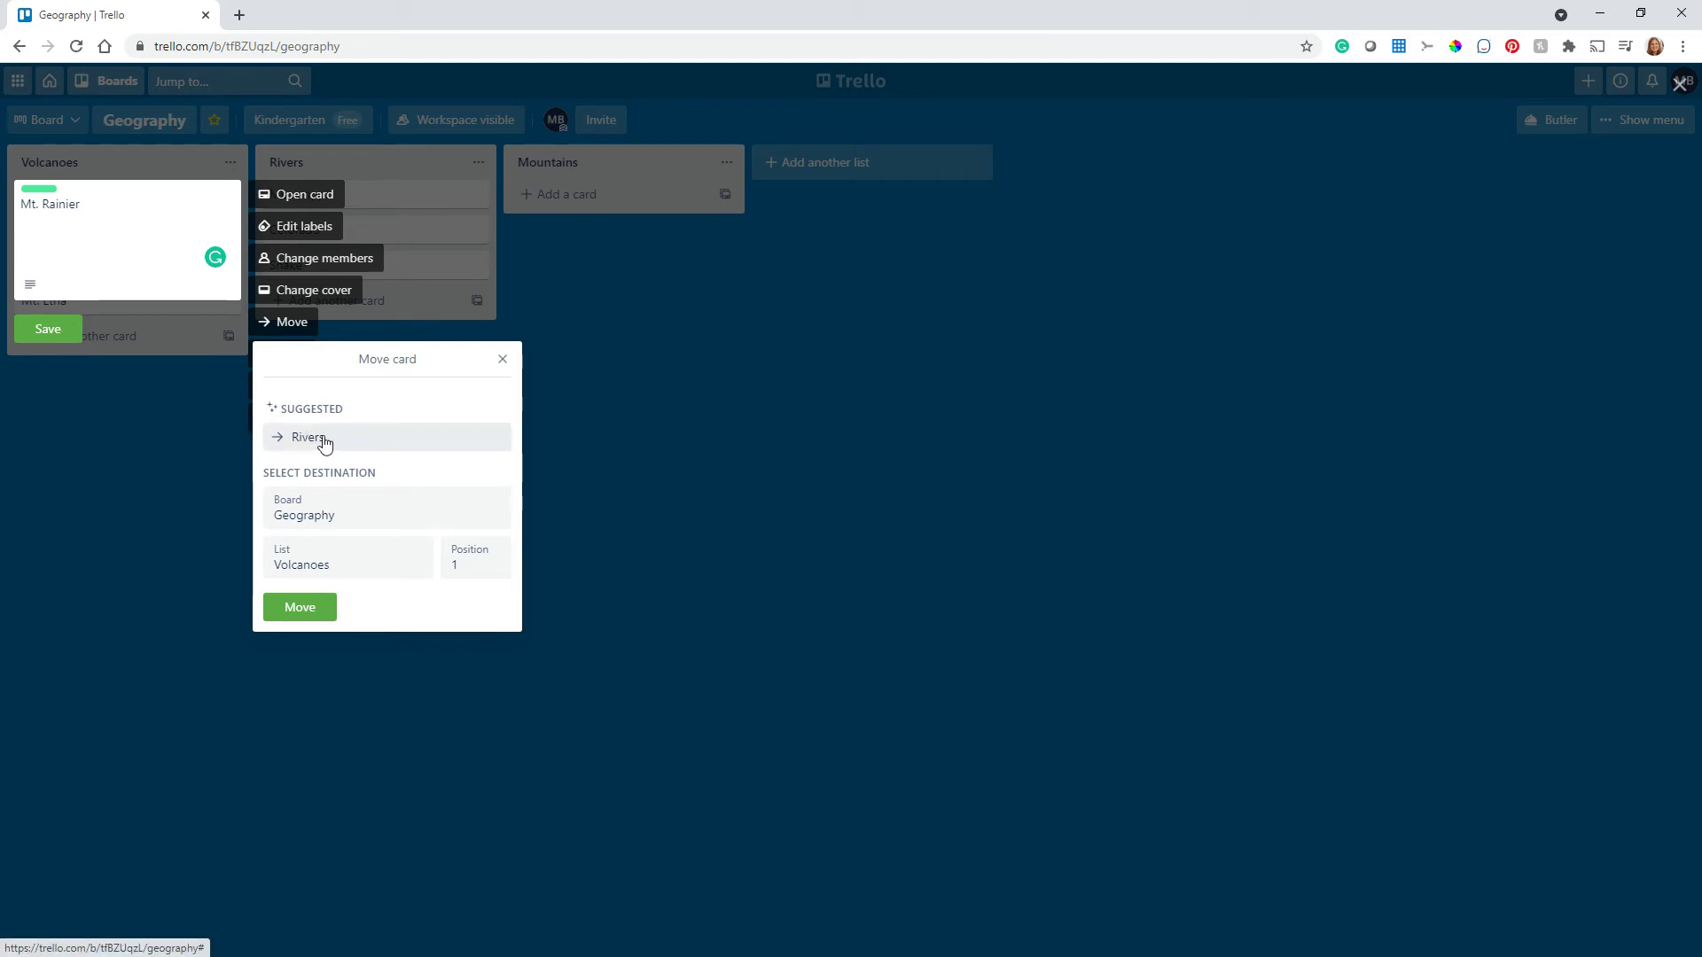
pyautogui.click(349, 520)
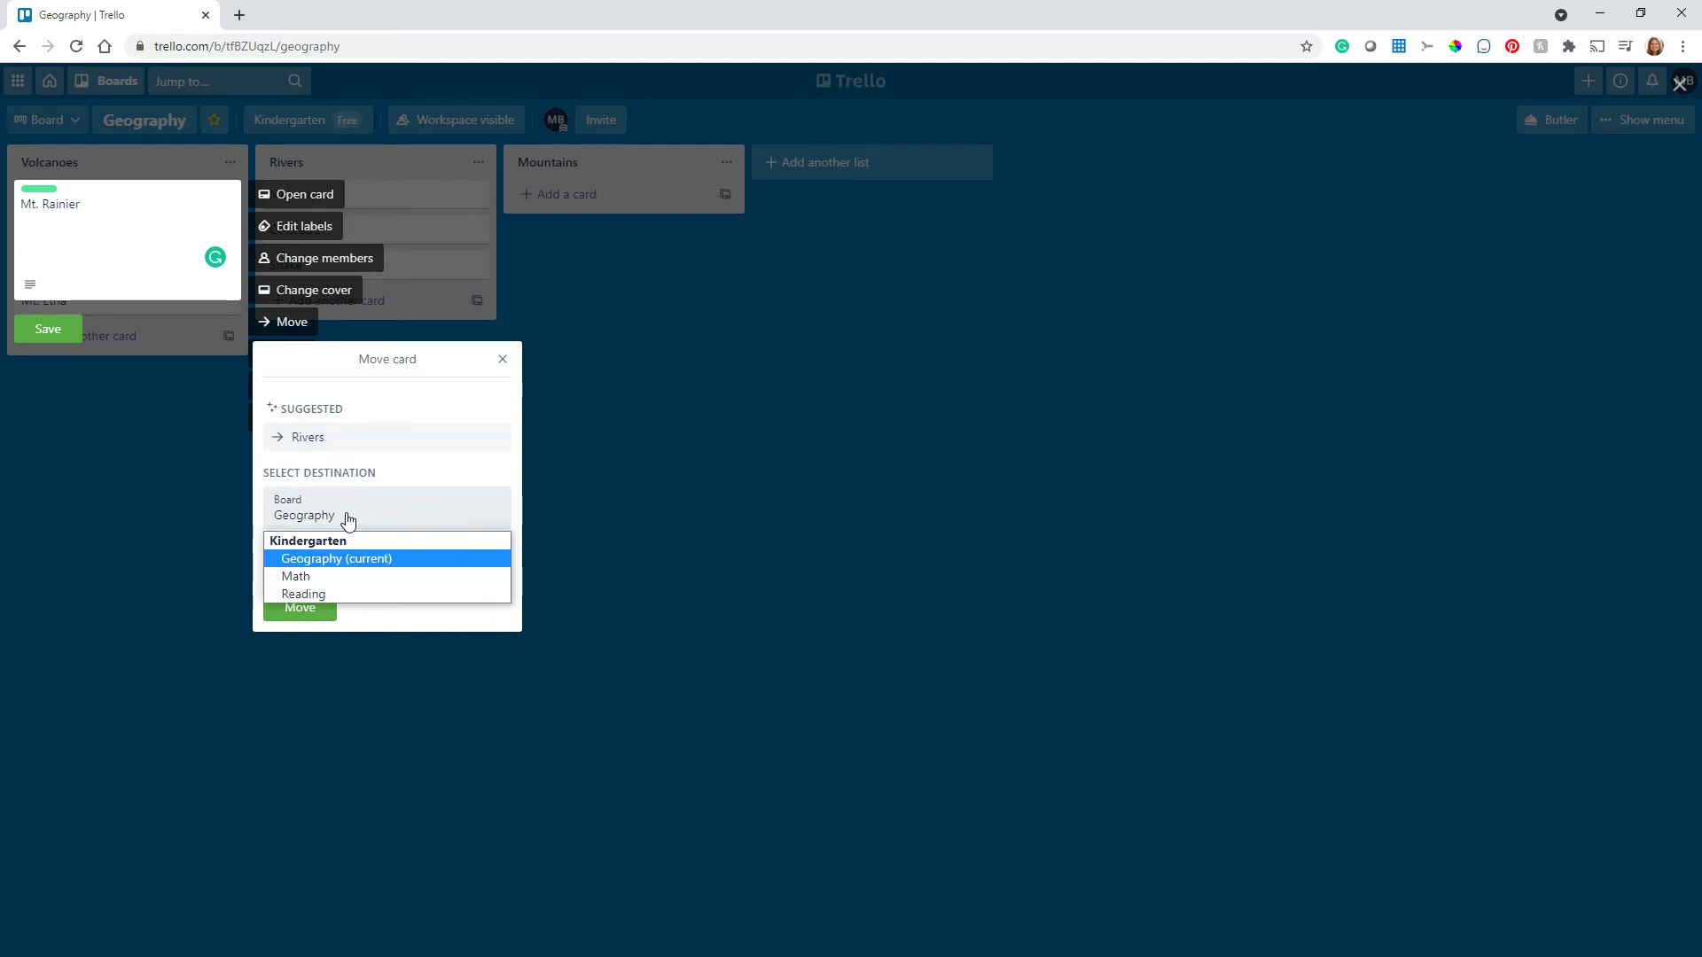
pyautogui.click(327, 592)
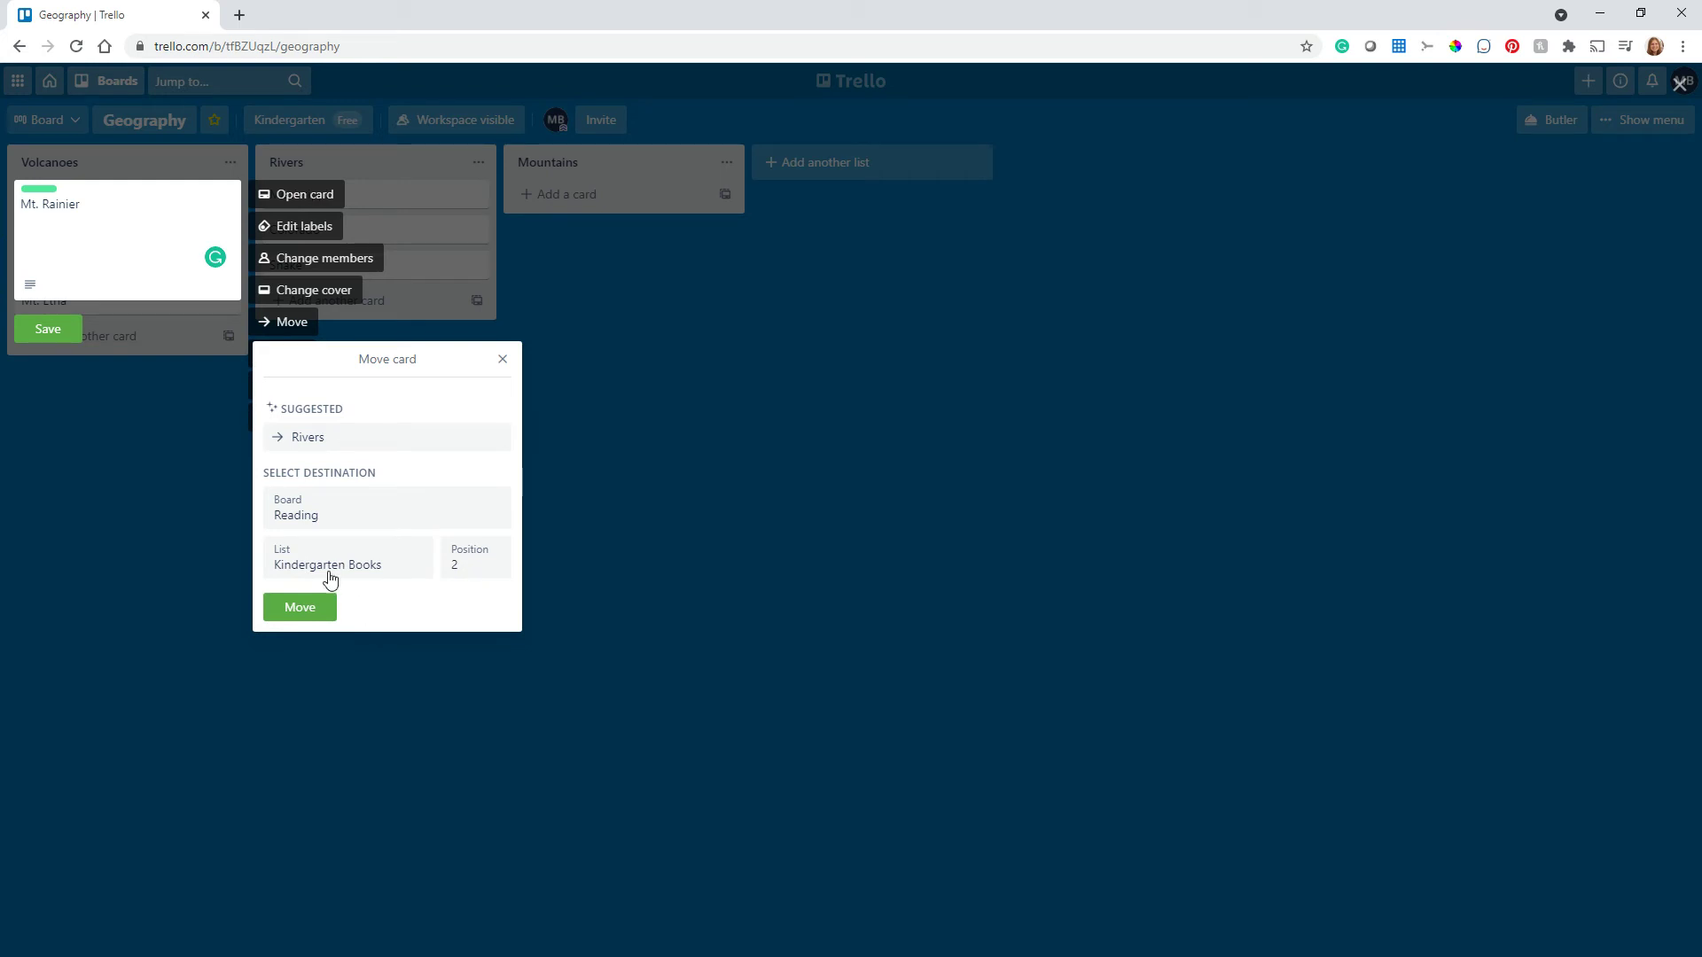
pyautogui.click(330, 578)
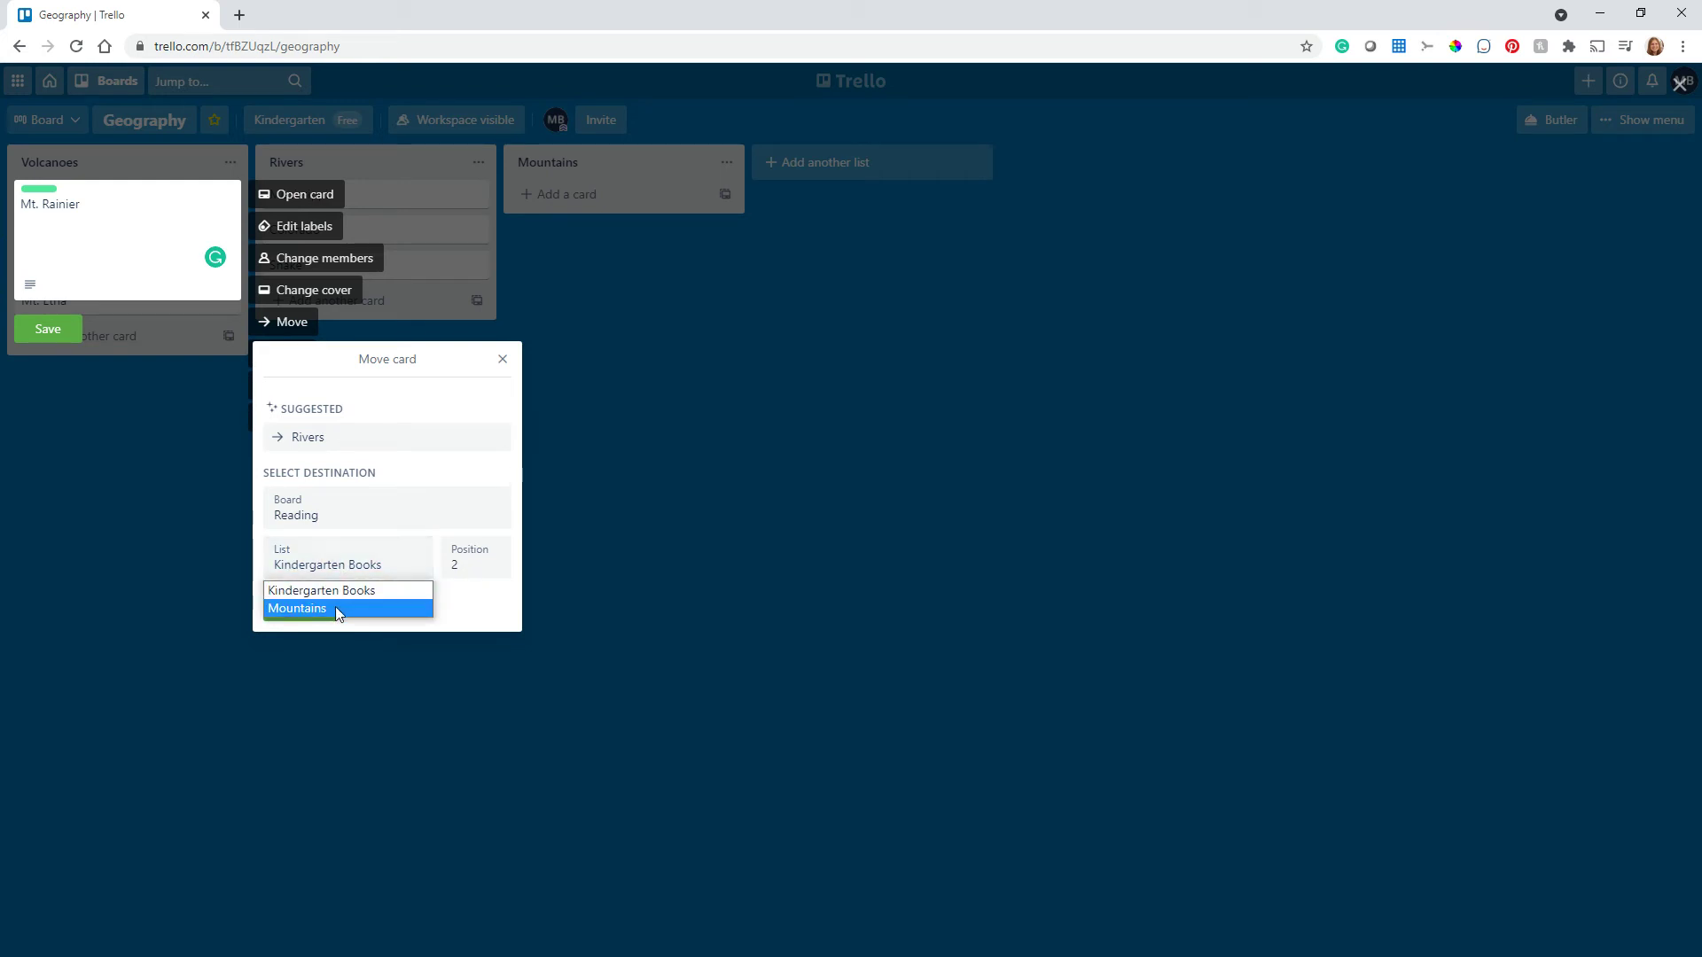
pyautogui.click(336, 608)
pyautogui.click(464, 564)
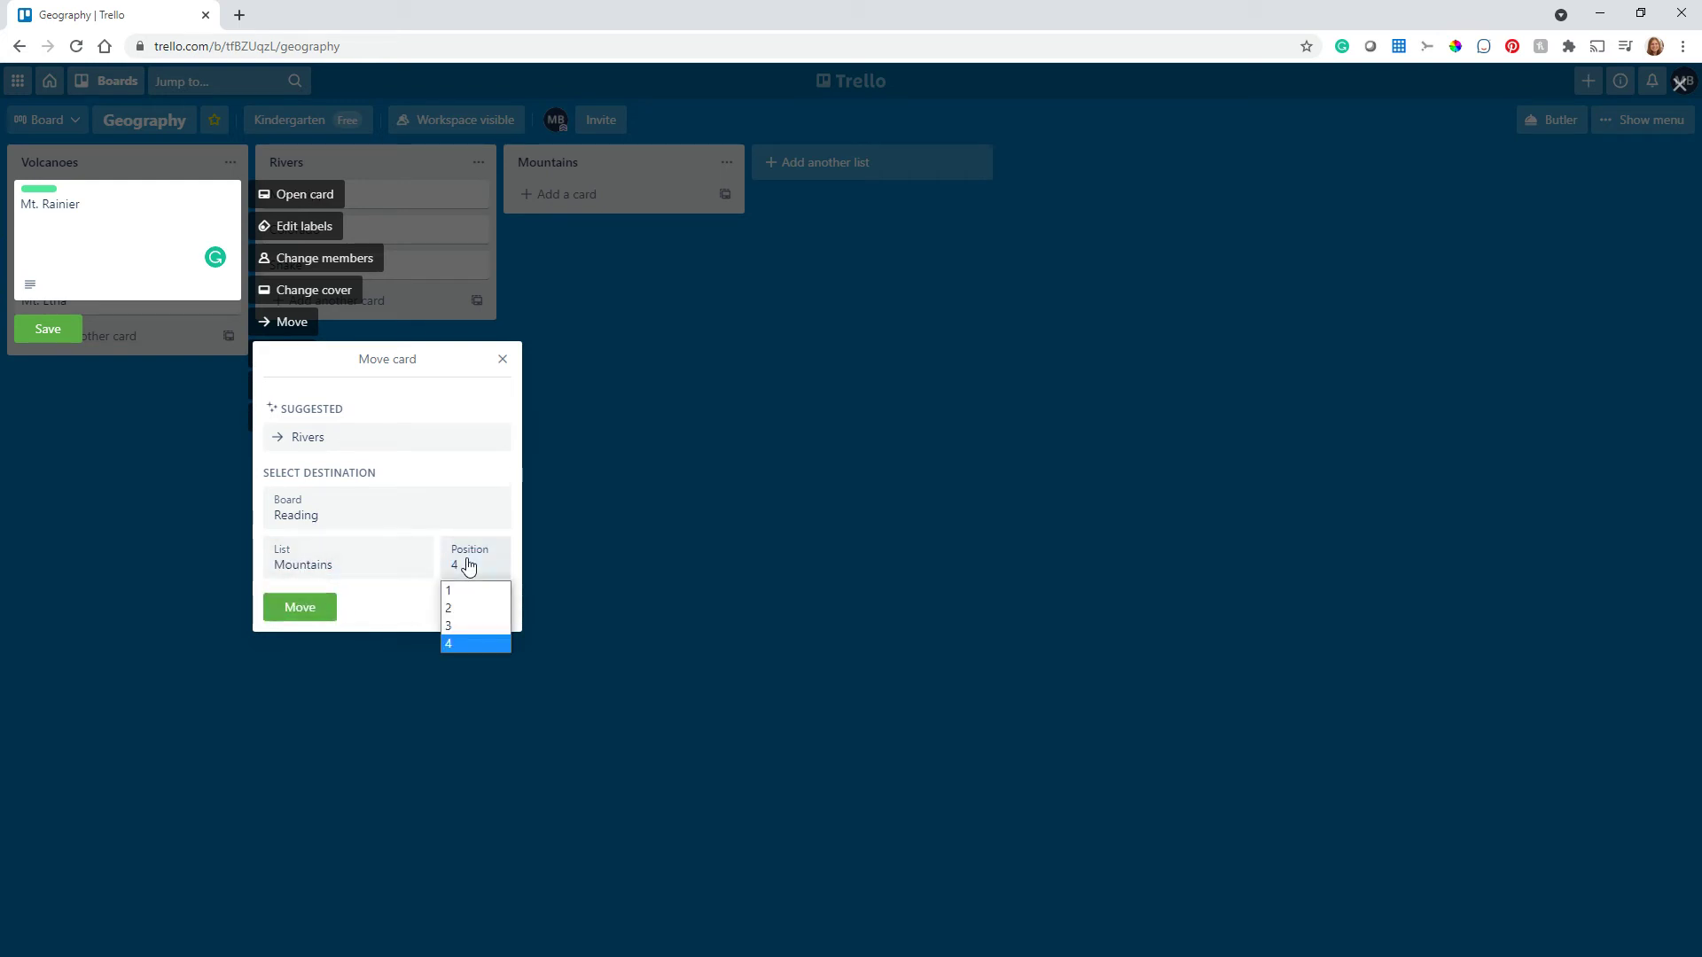
pyautogui.click(467, 608)
pyautogui.click(325, 608)
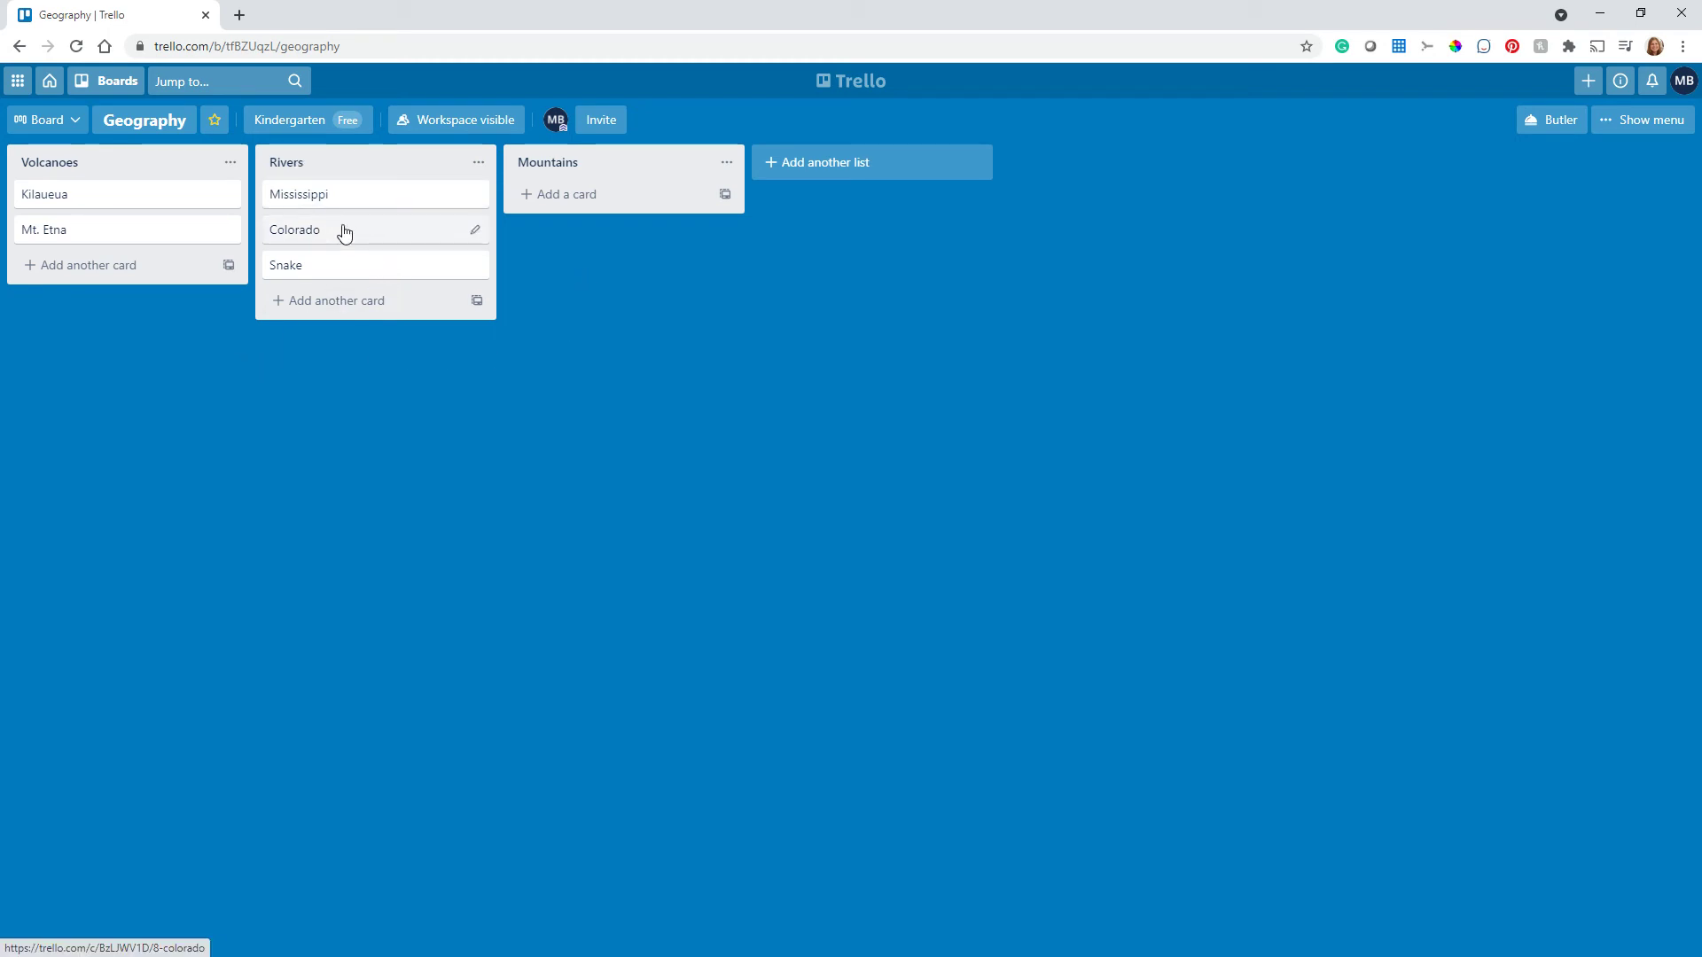
# On the Reading board, move the first Mt. Rainier card in Mountains to position 1 of the Volcanoes list on the Geography board
pyautogui.click(105, 83)
pyautogui.click(88, 266)
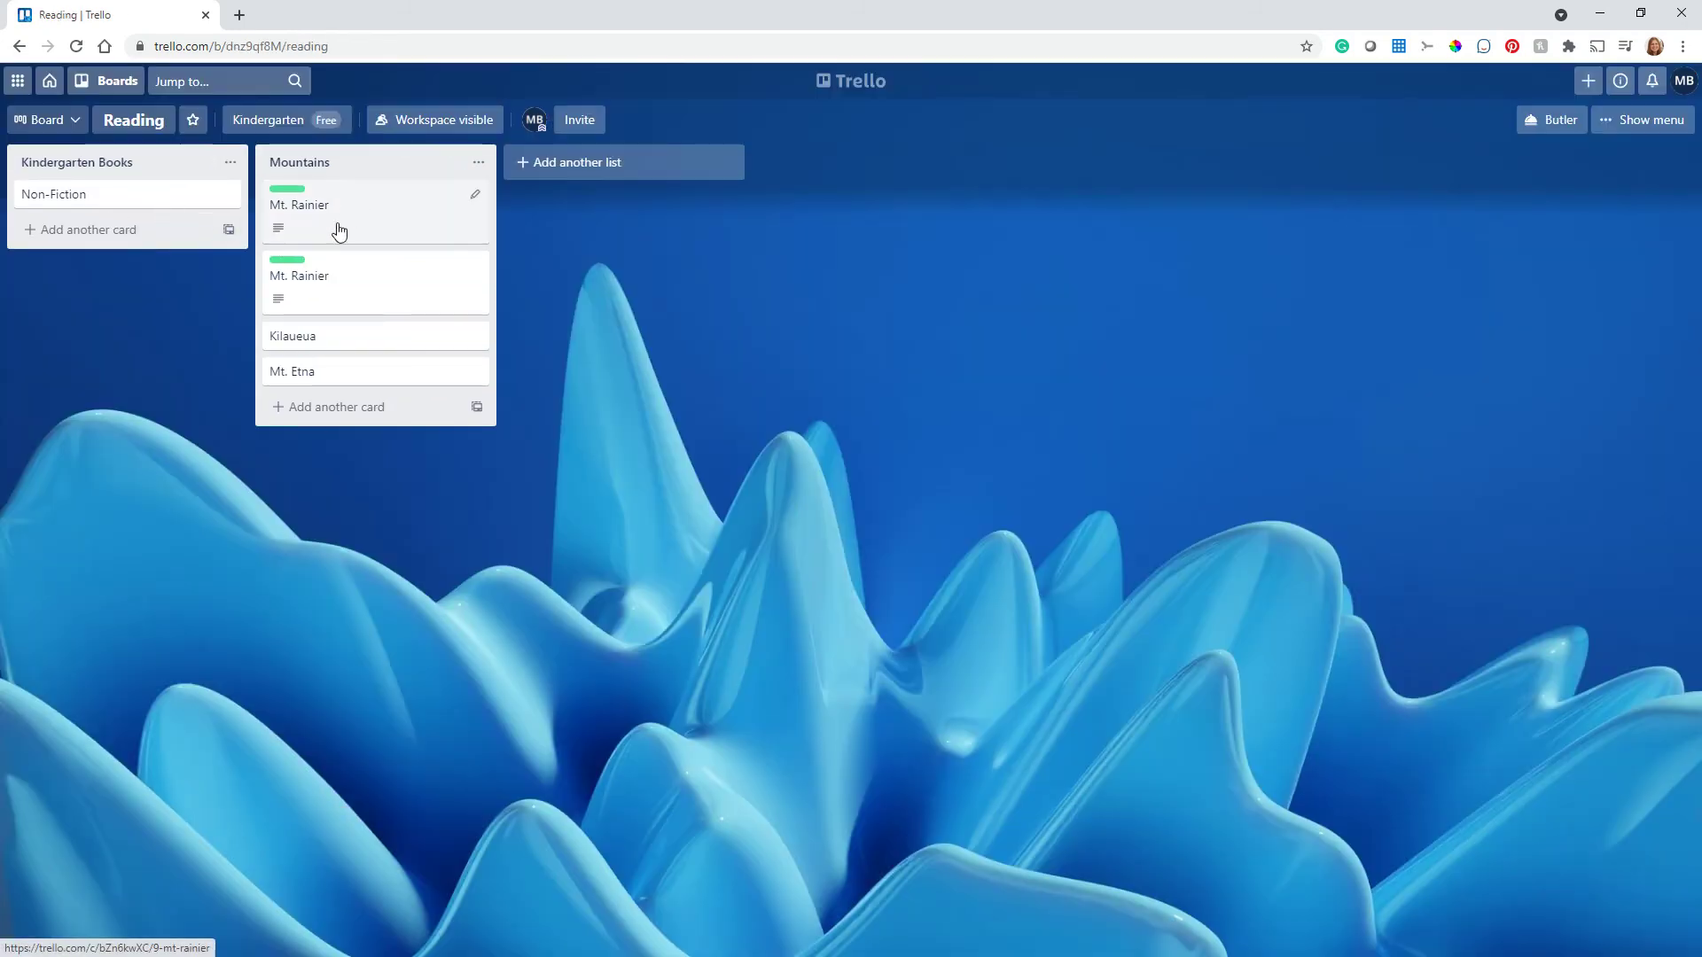
pyautogui.click(476, 197)
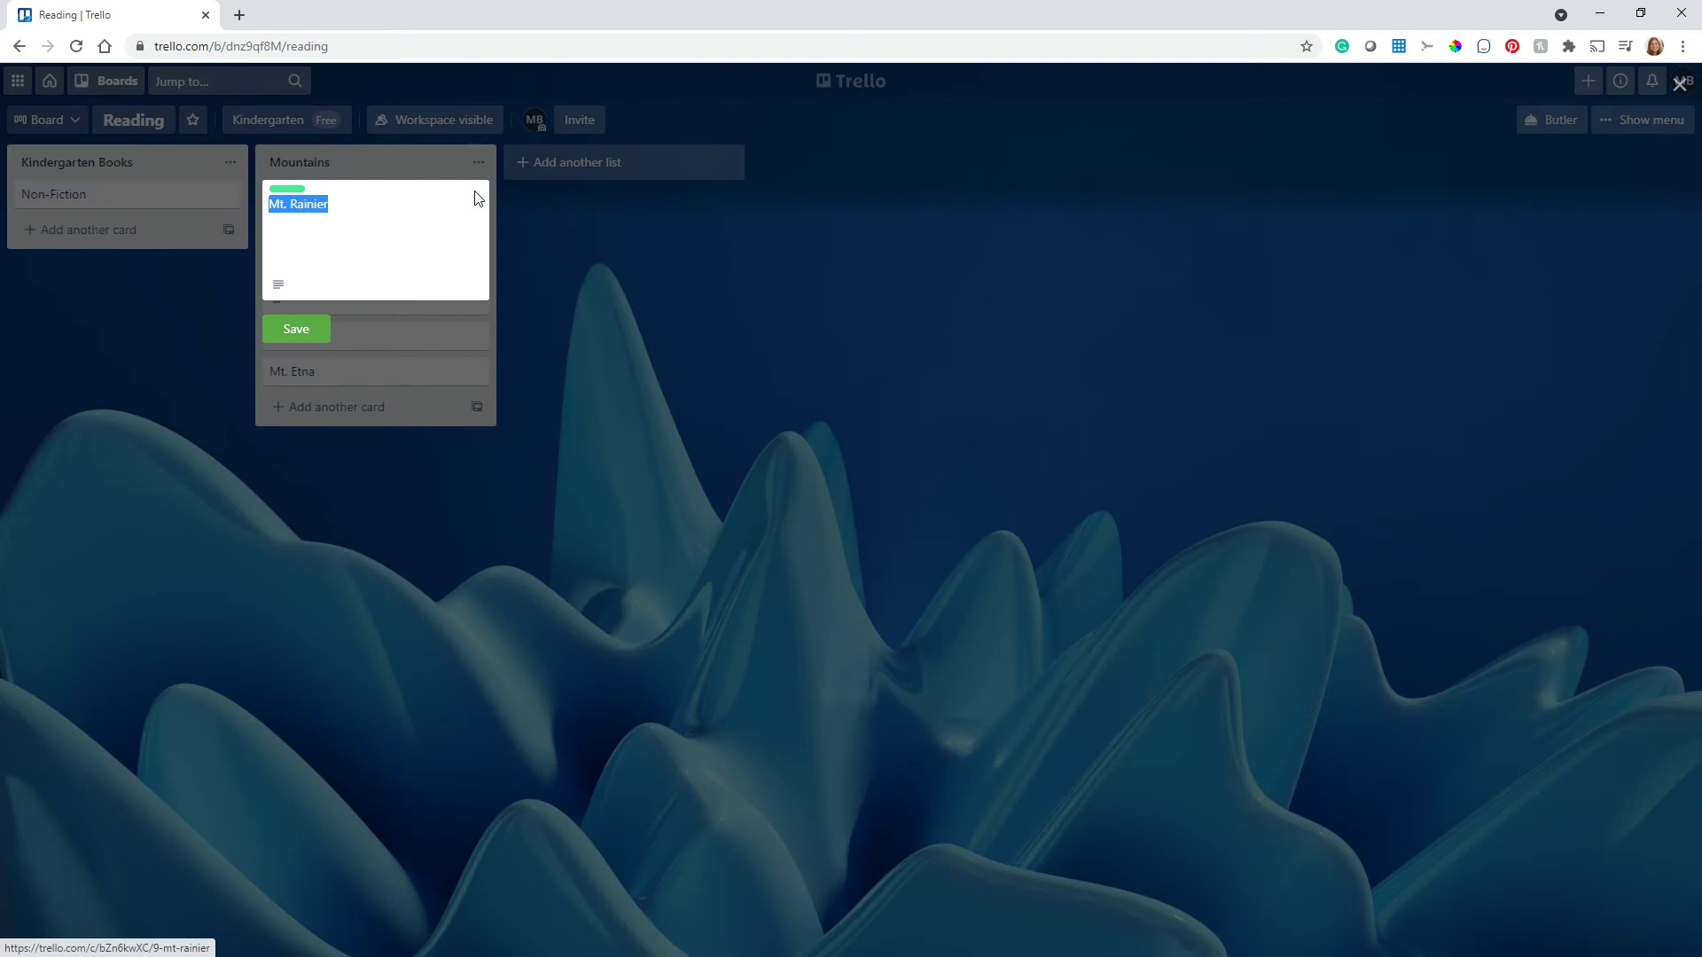
pyautogui.click(535, 326)
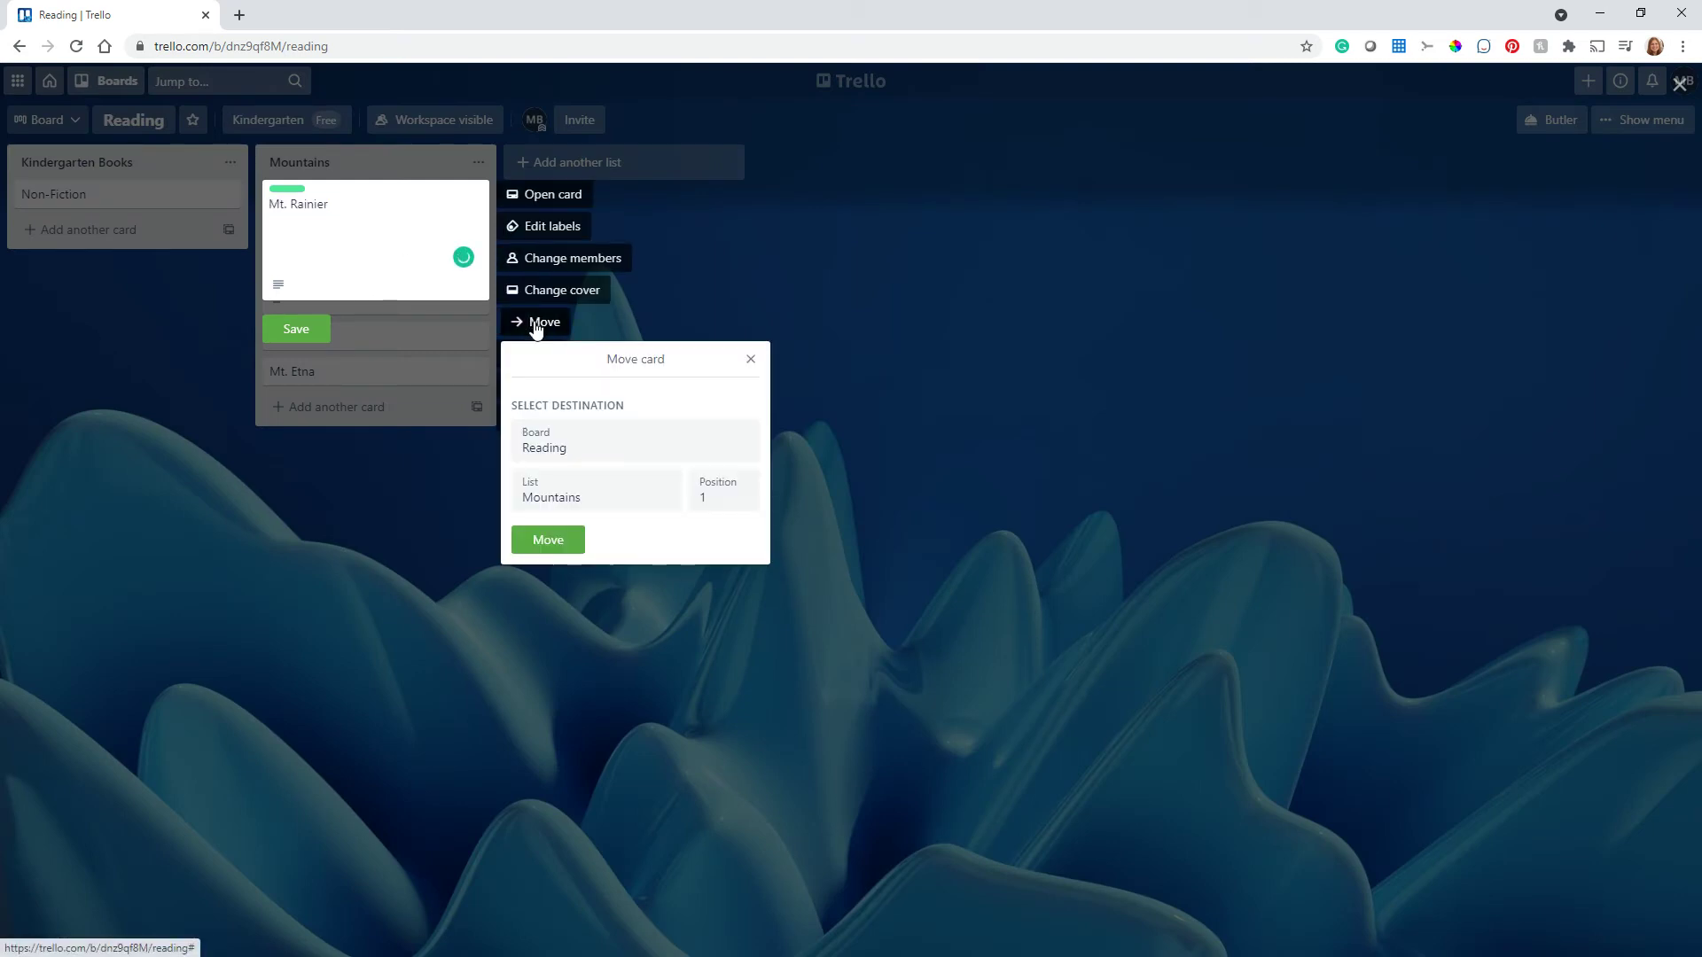
pyautogui.click(556, 455)
pyautogui.click(558, 491)
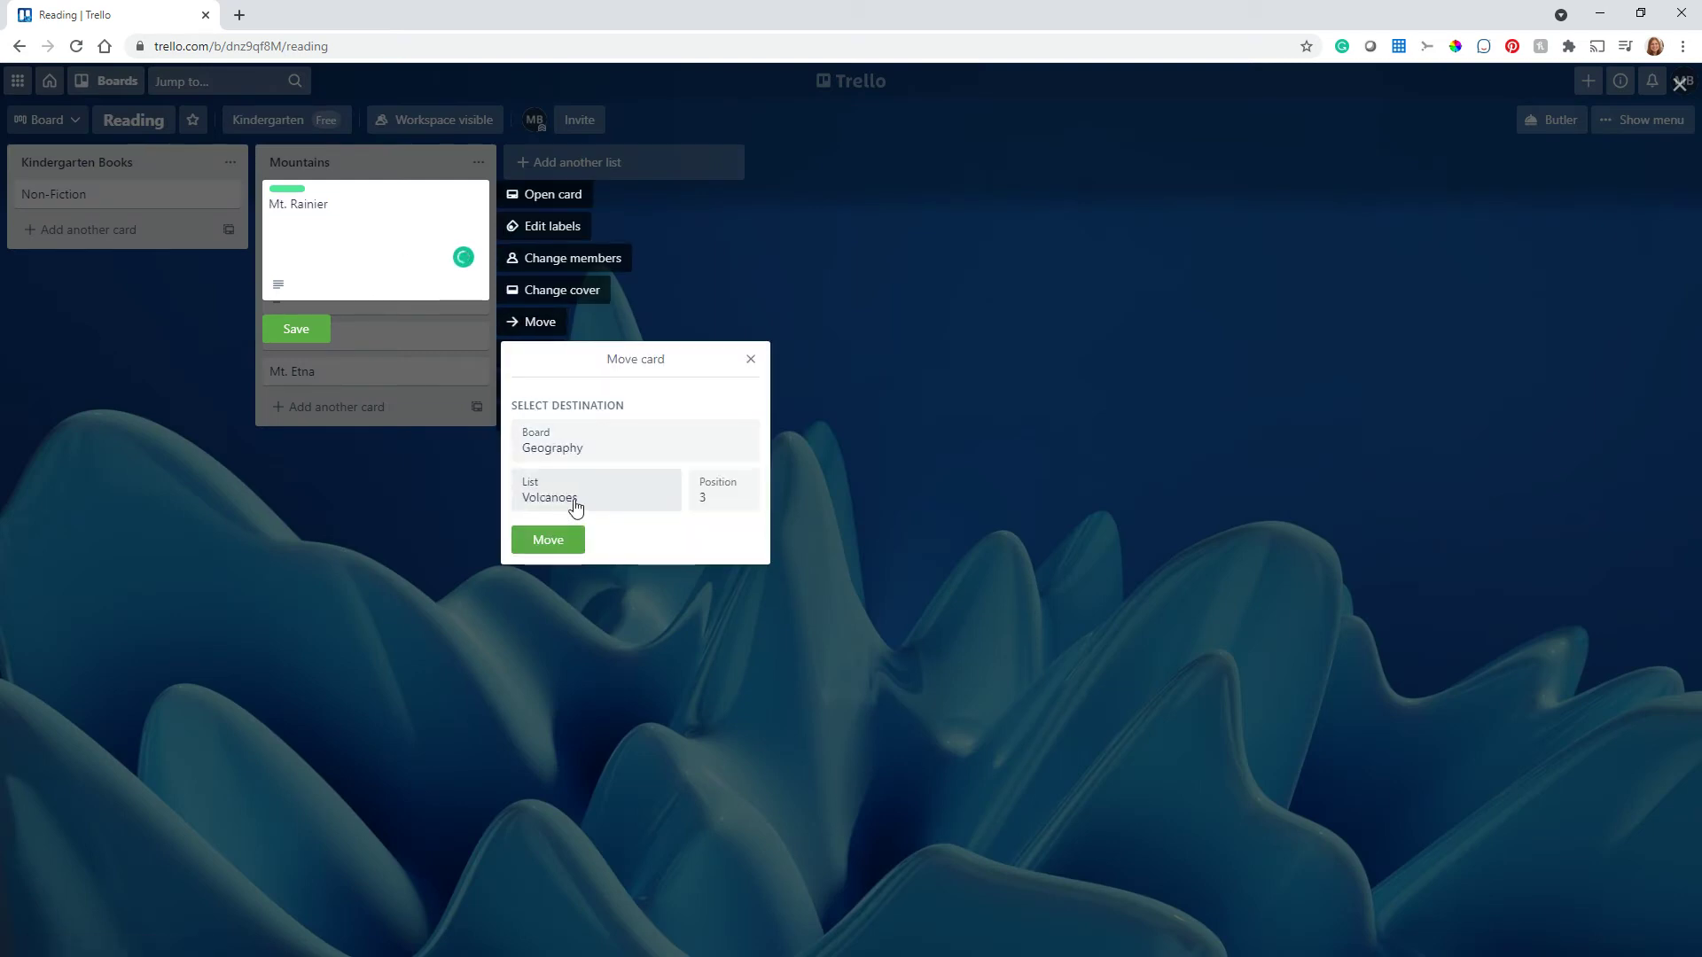
pyautogui.click(721, 496)
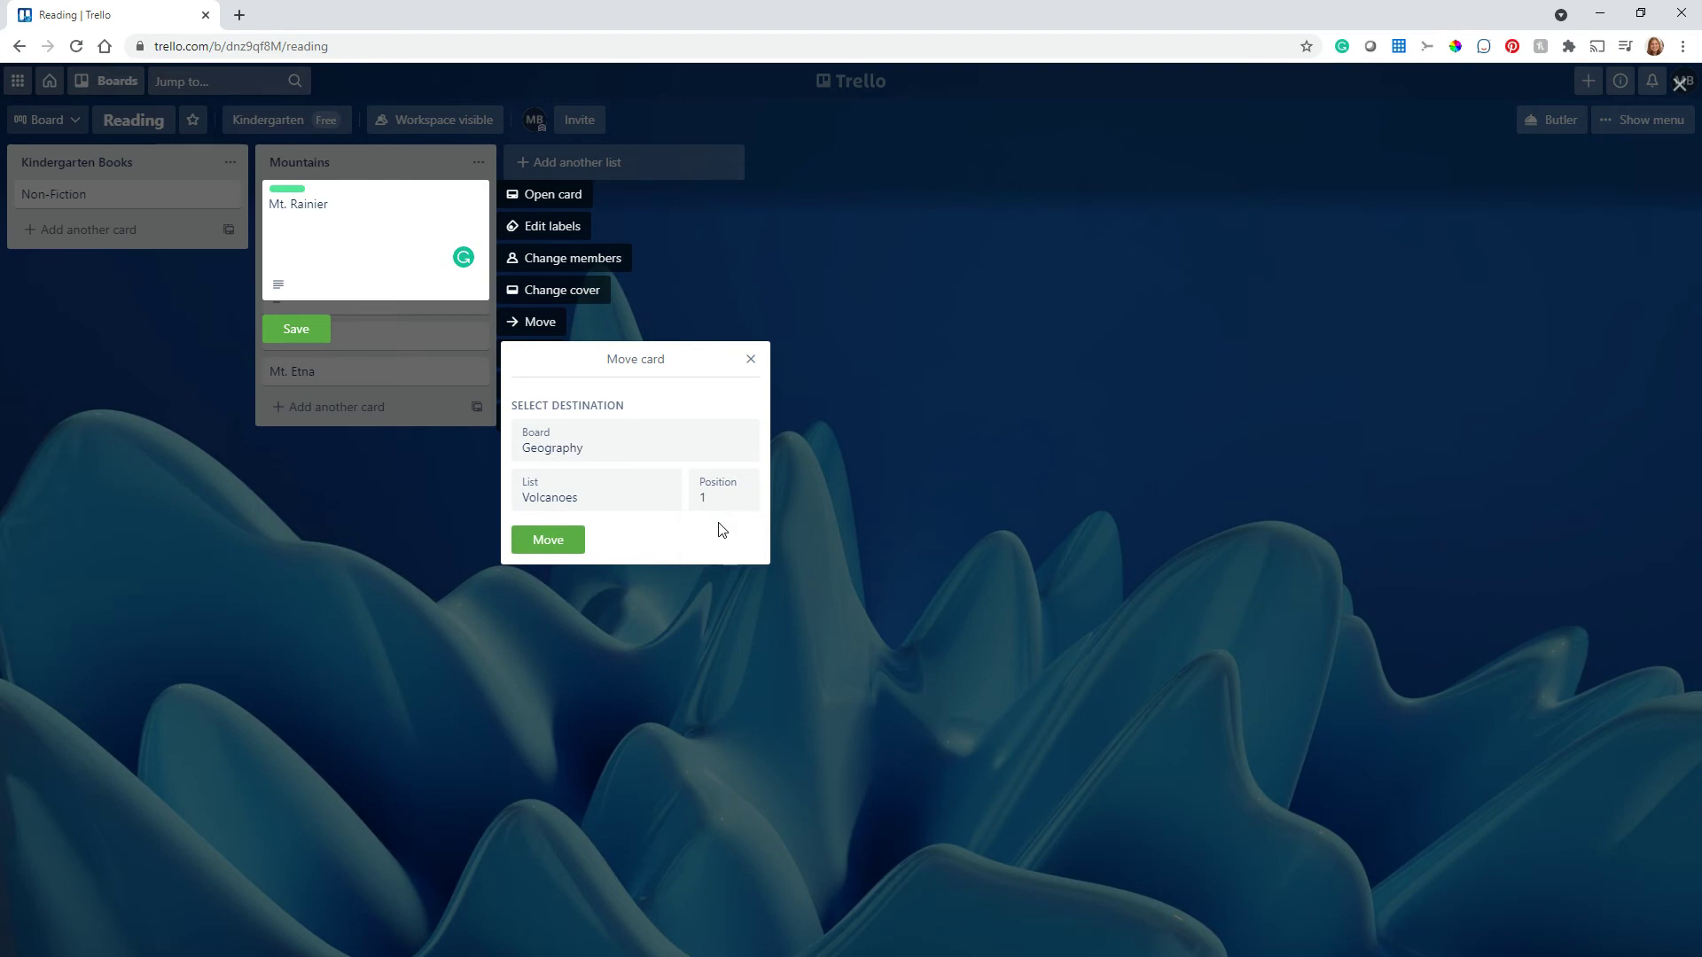
pyautogui.click(546, 536)
# Copy the Geography board's Mt. Rainier card with its label to position 2 of the Math board's Test list, and open the Math board
pyautogui.click(110, 81)
pyautogui.click(103, 190)
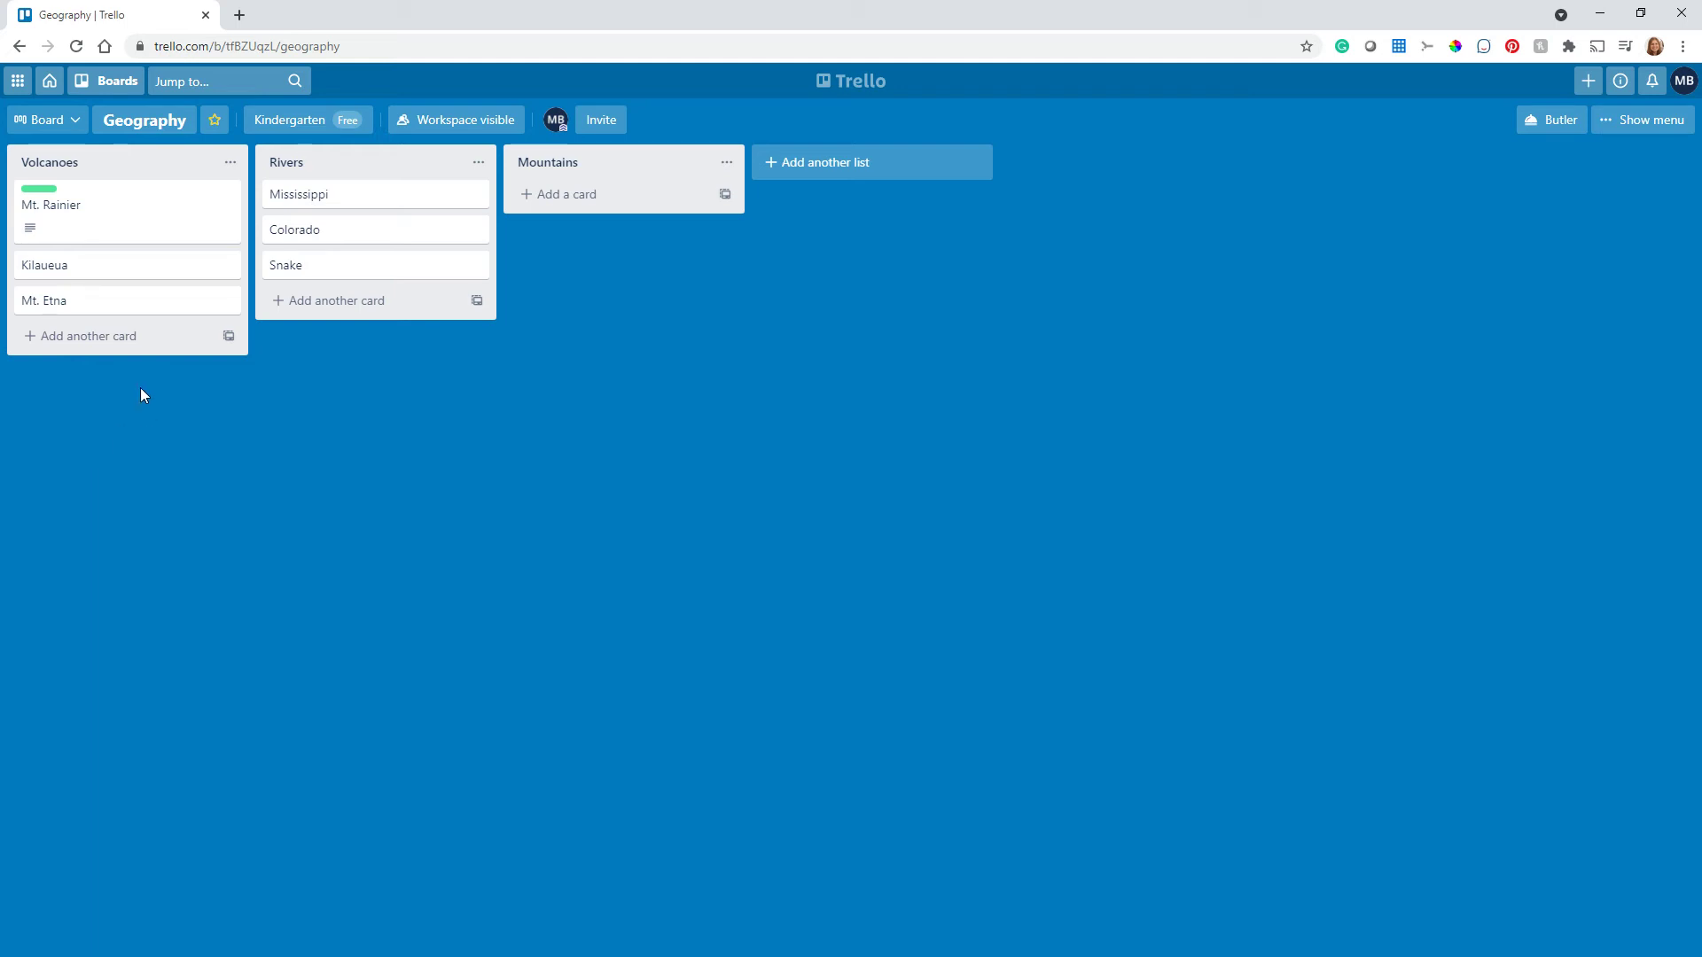
pyautogui.click(230, 196)
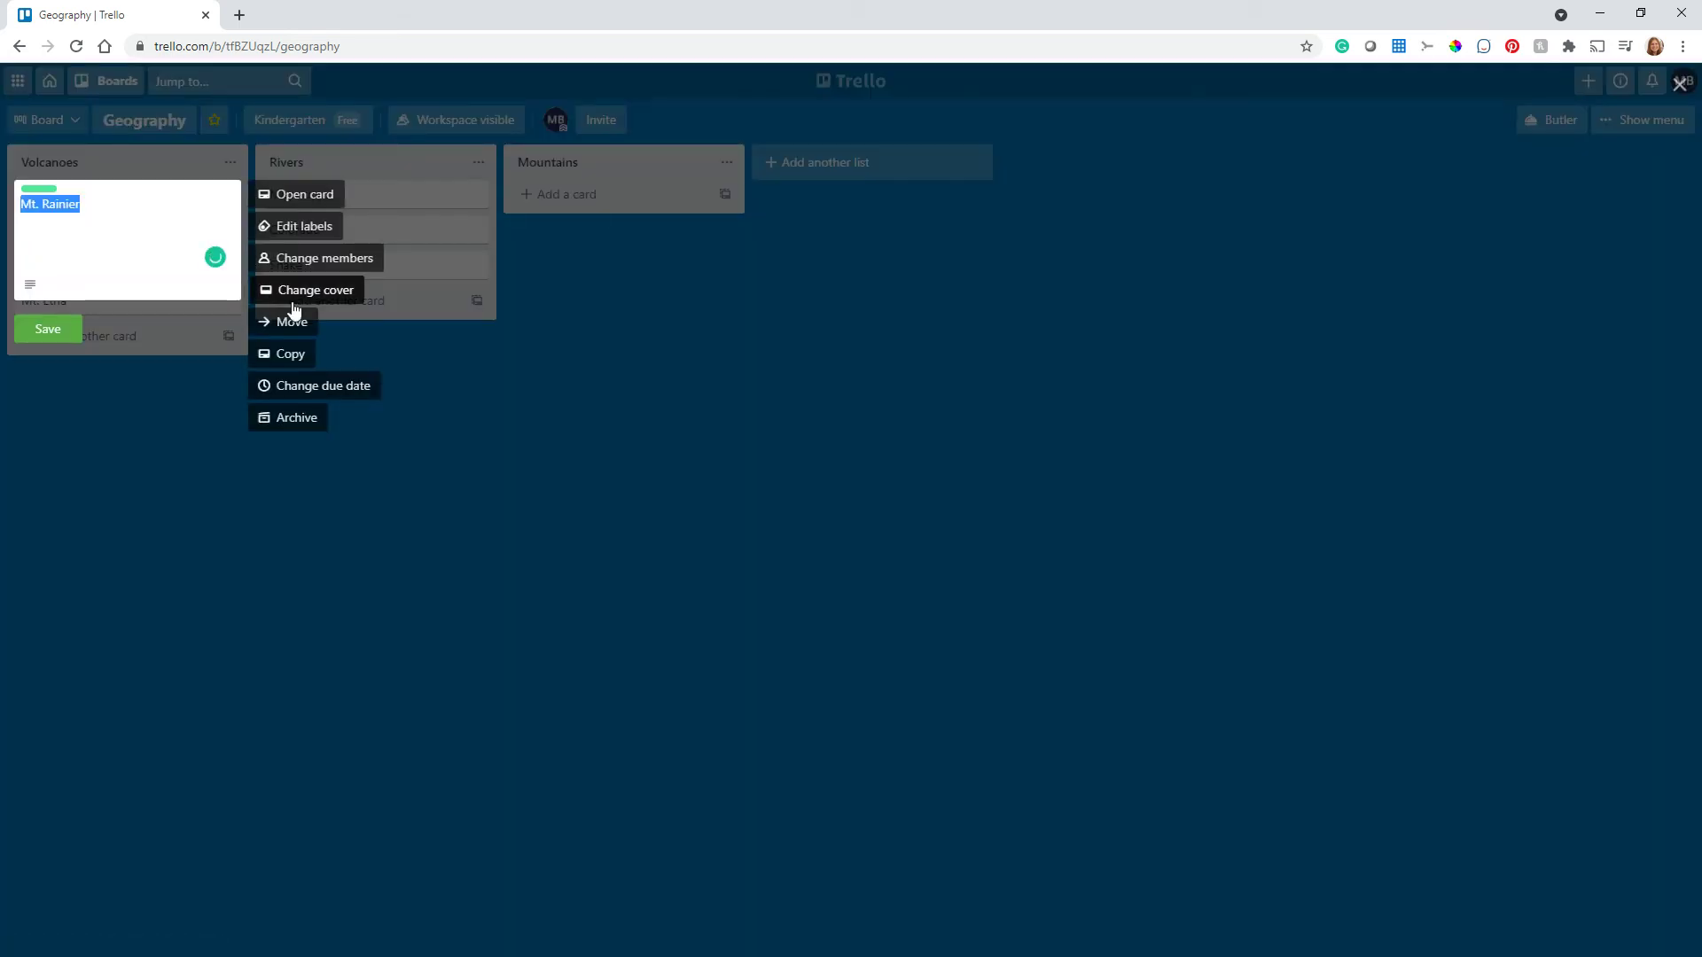
pyautogui.click(295, 356)
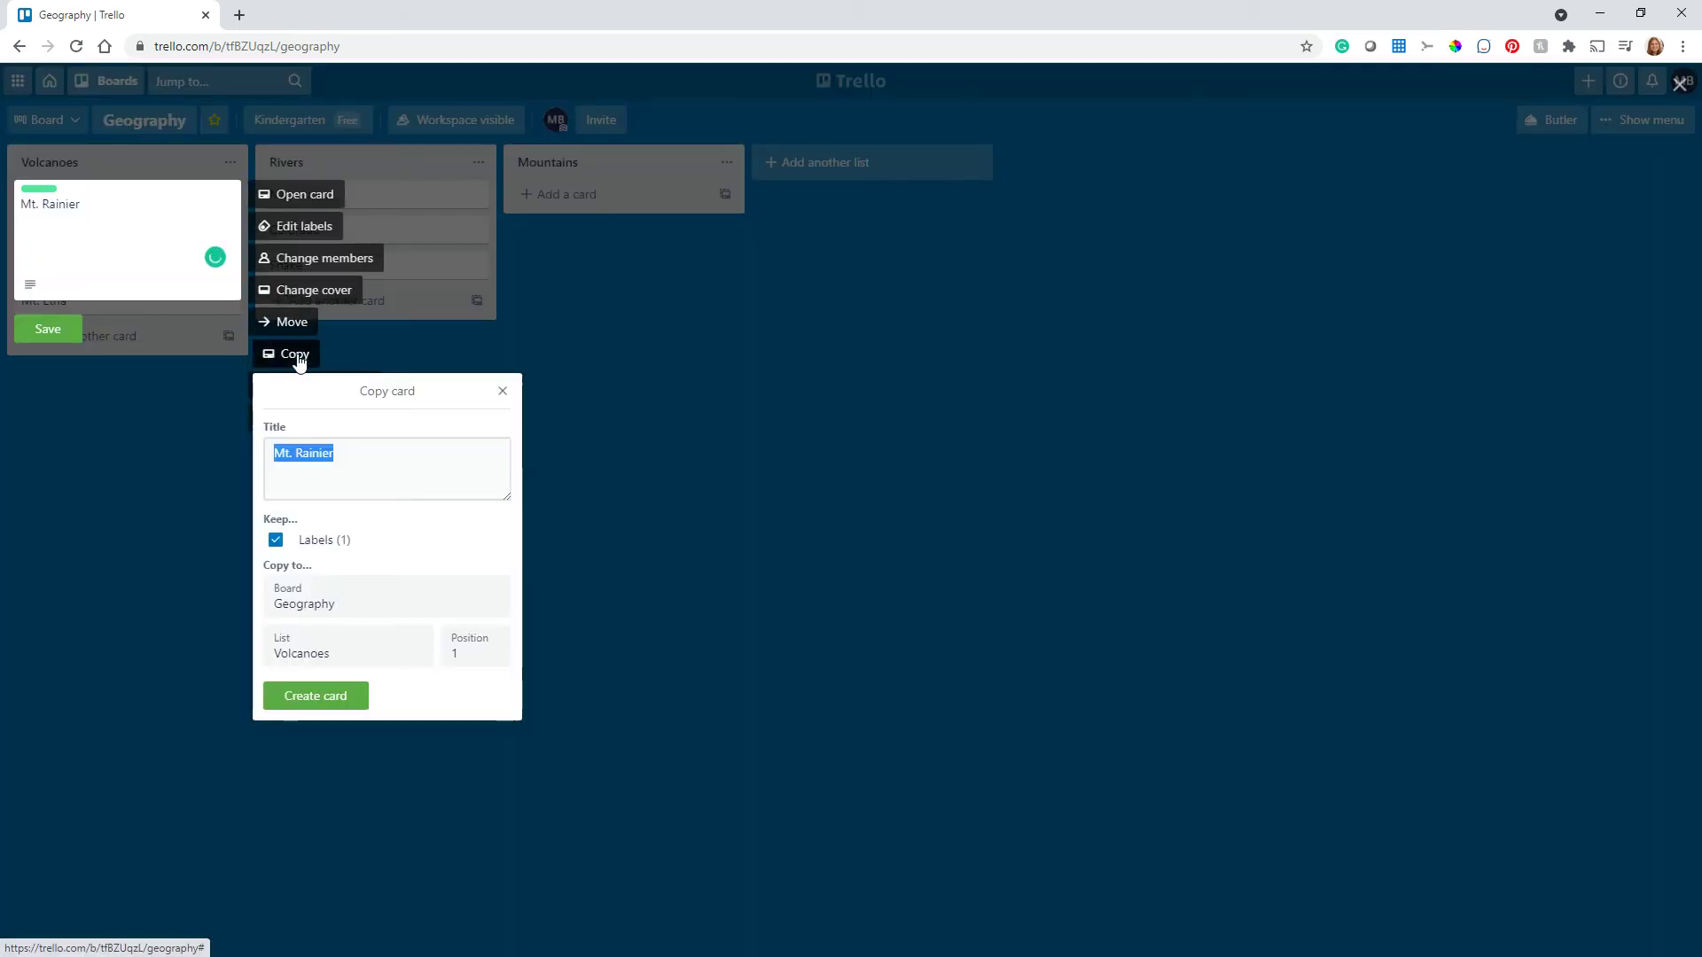
pyautogui.click(359, 591)
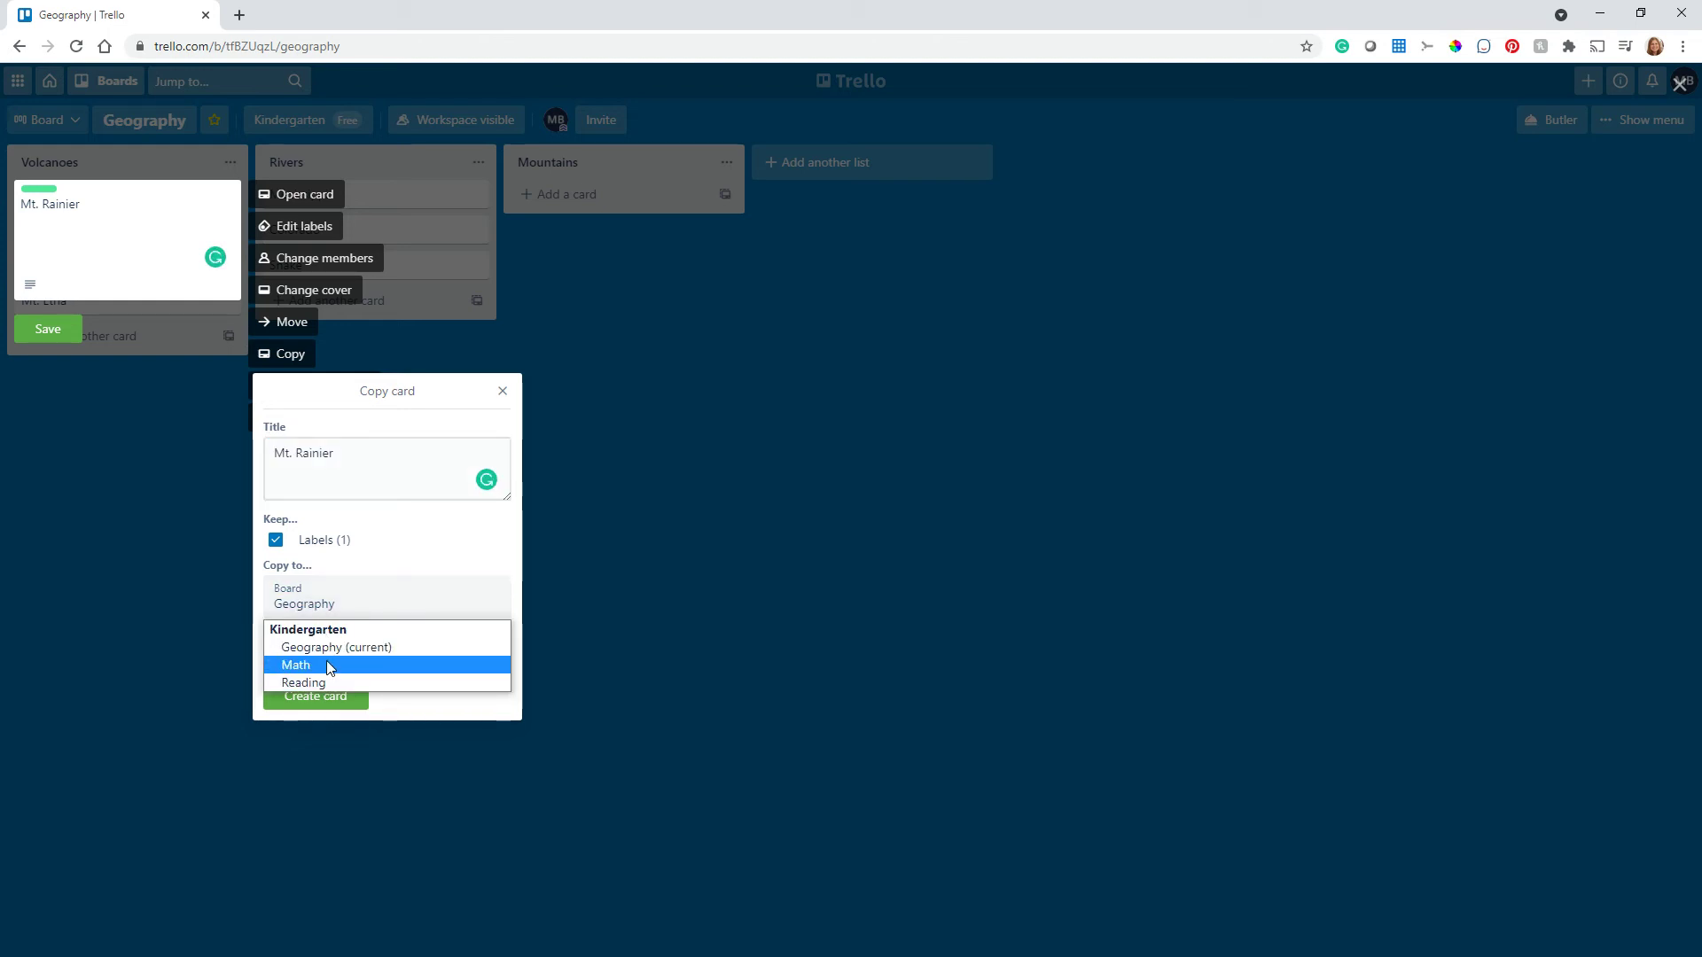
pyautogui.click(329, 668)
pyautogui.click(311, 698)
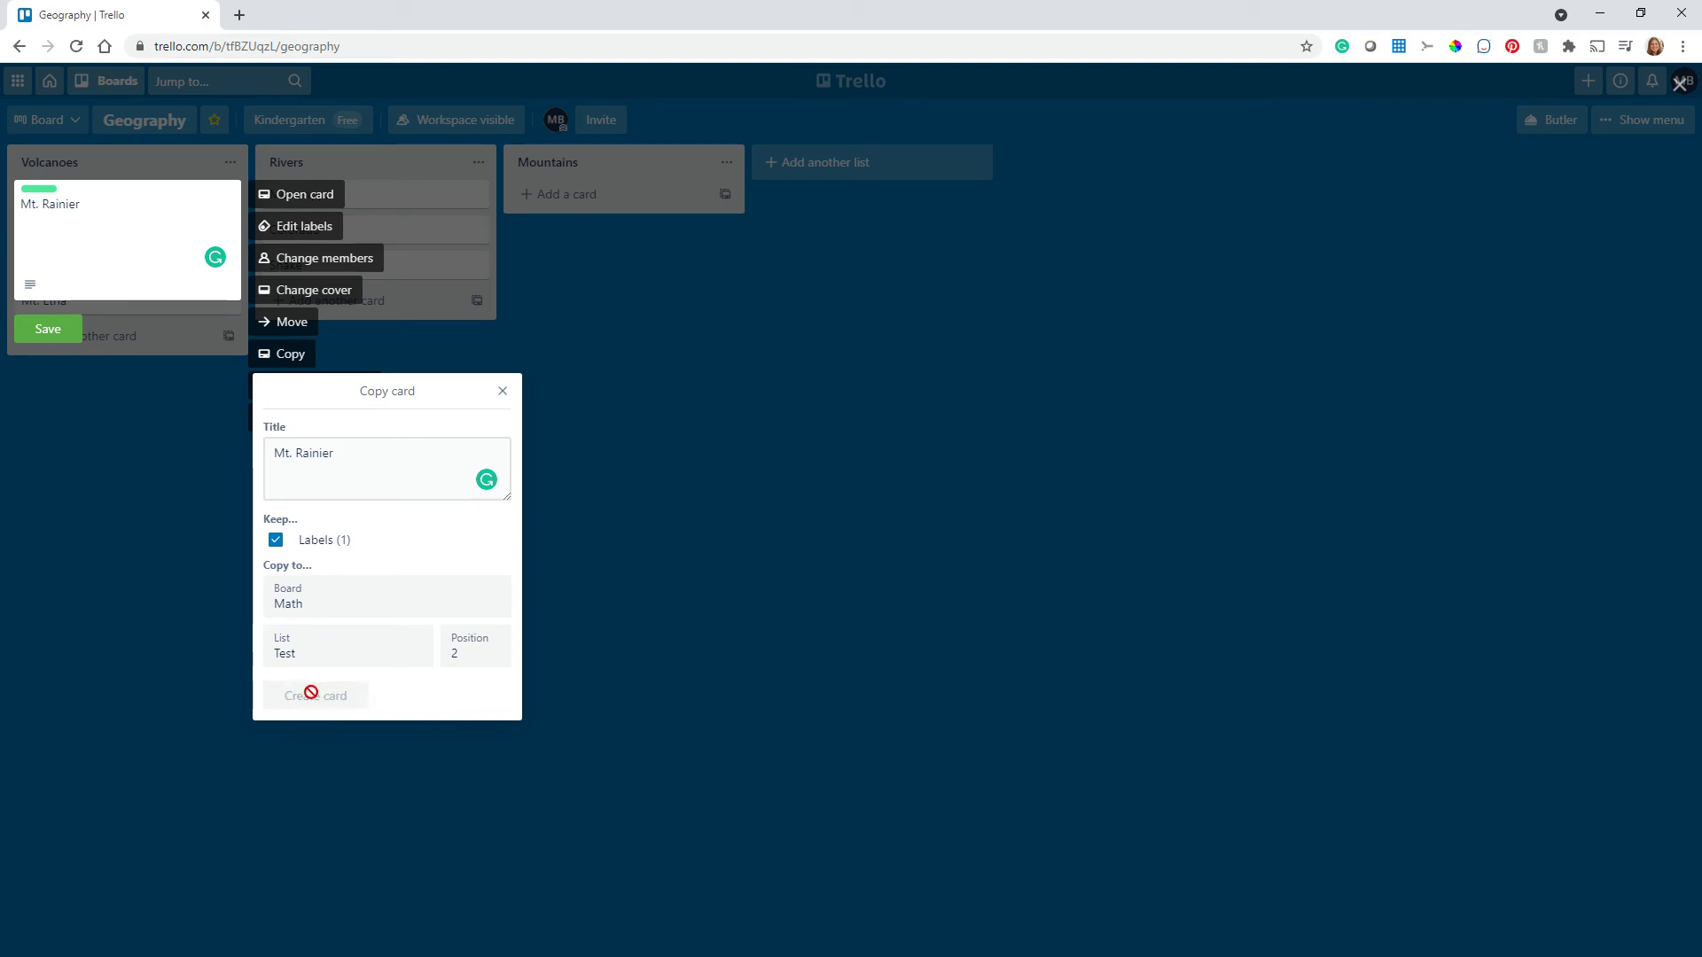
pyautogui.click(115, 86)
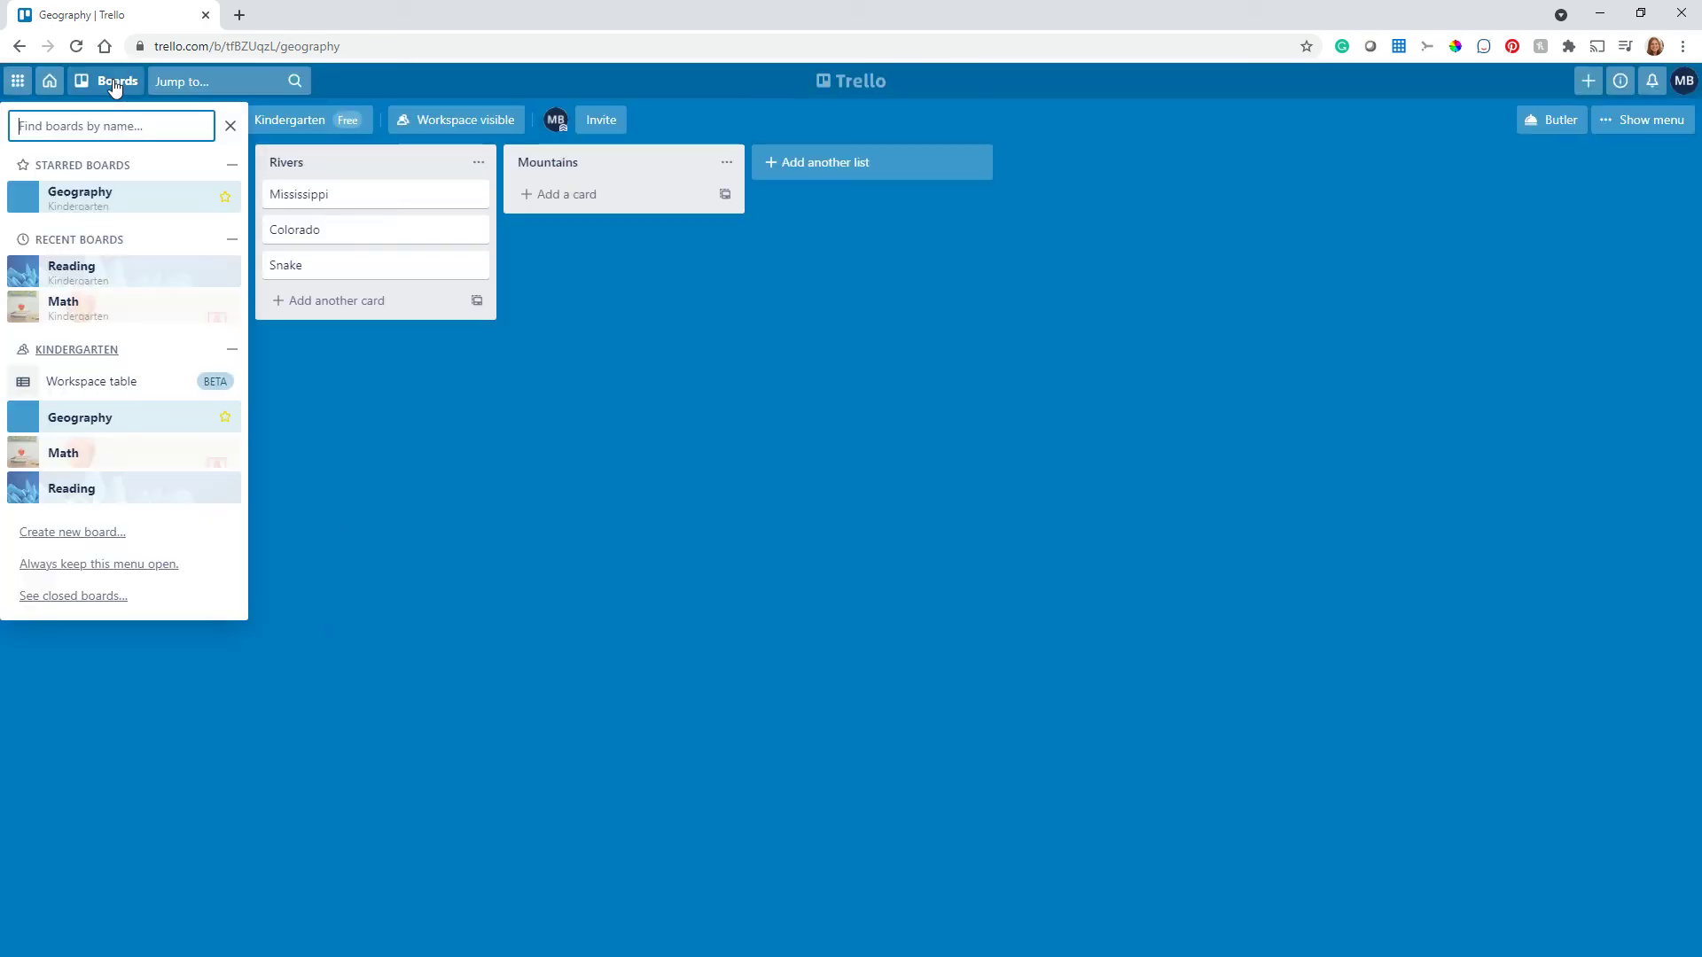
pyautogui.click(96, 304)
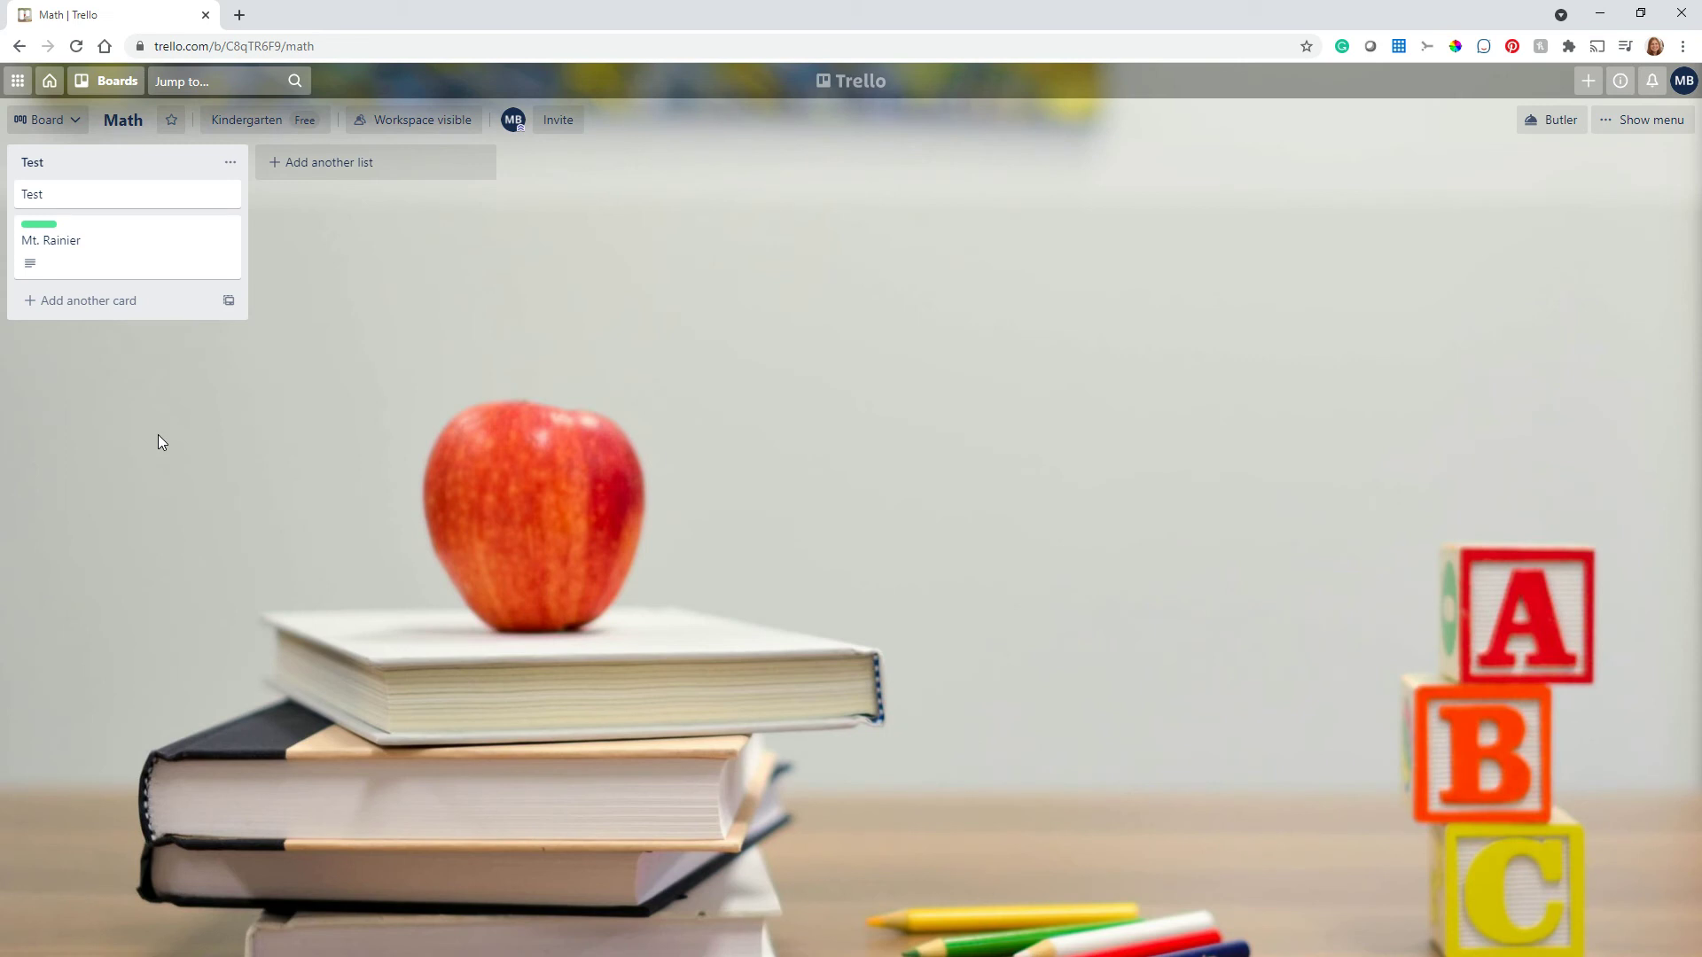
# Return to the Geography board and examine the Mt. Rainier card's details and label choices
pyautogui.click(115, 82)
pyautogui.click(89, 200)
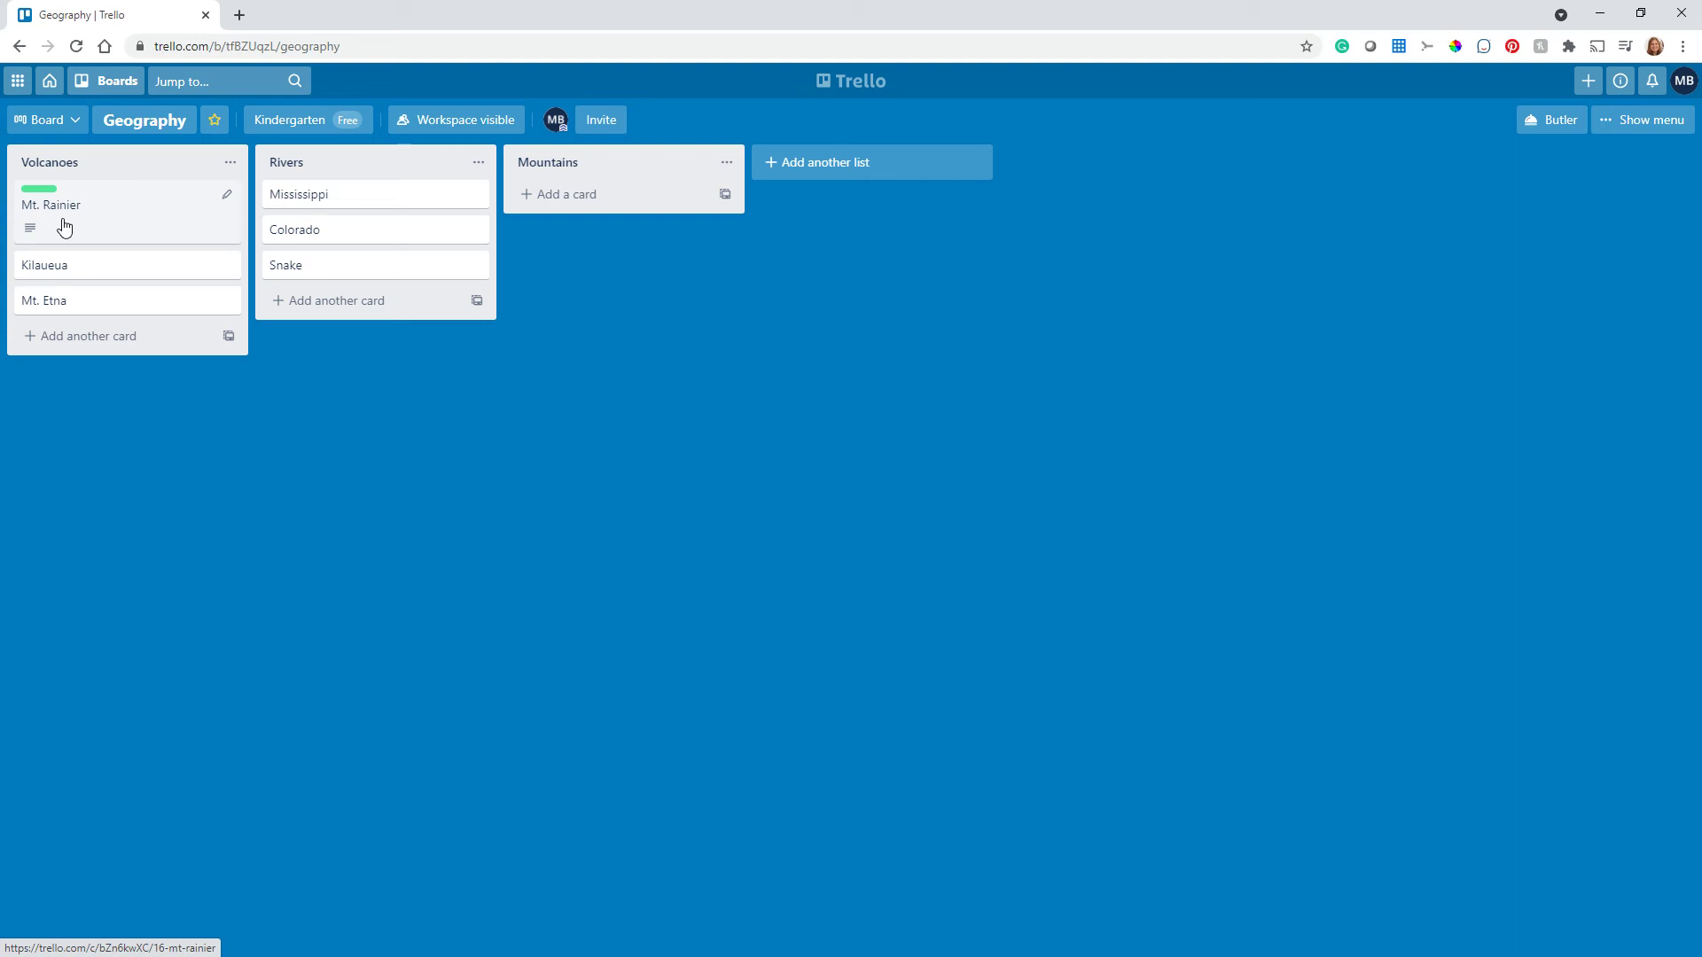
pyautogui.click(63, 228)
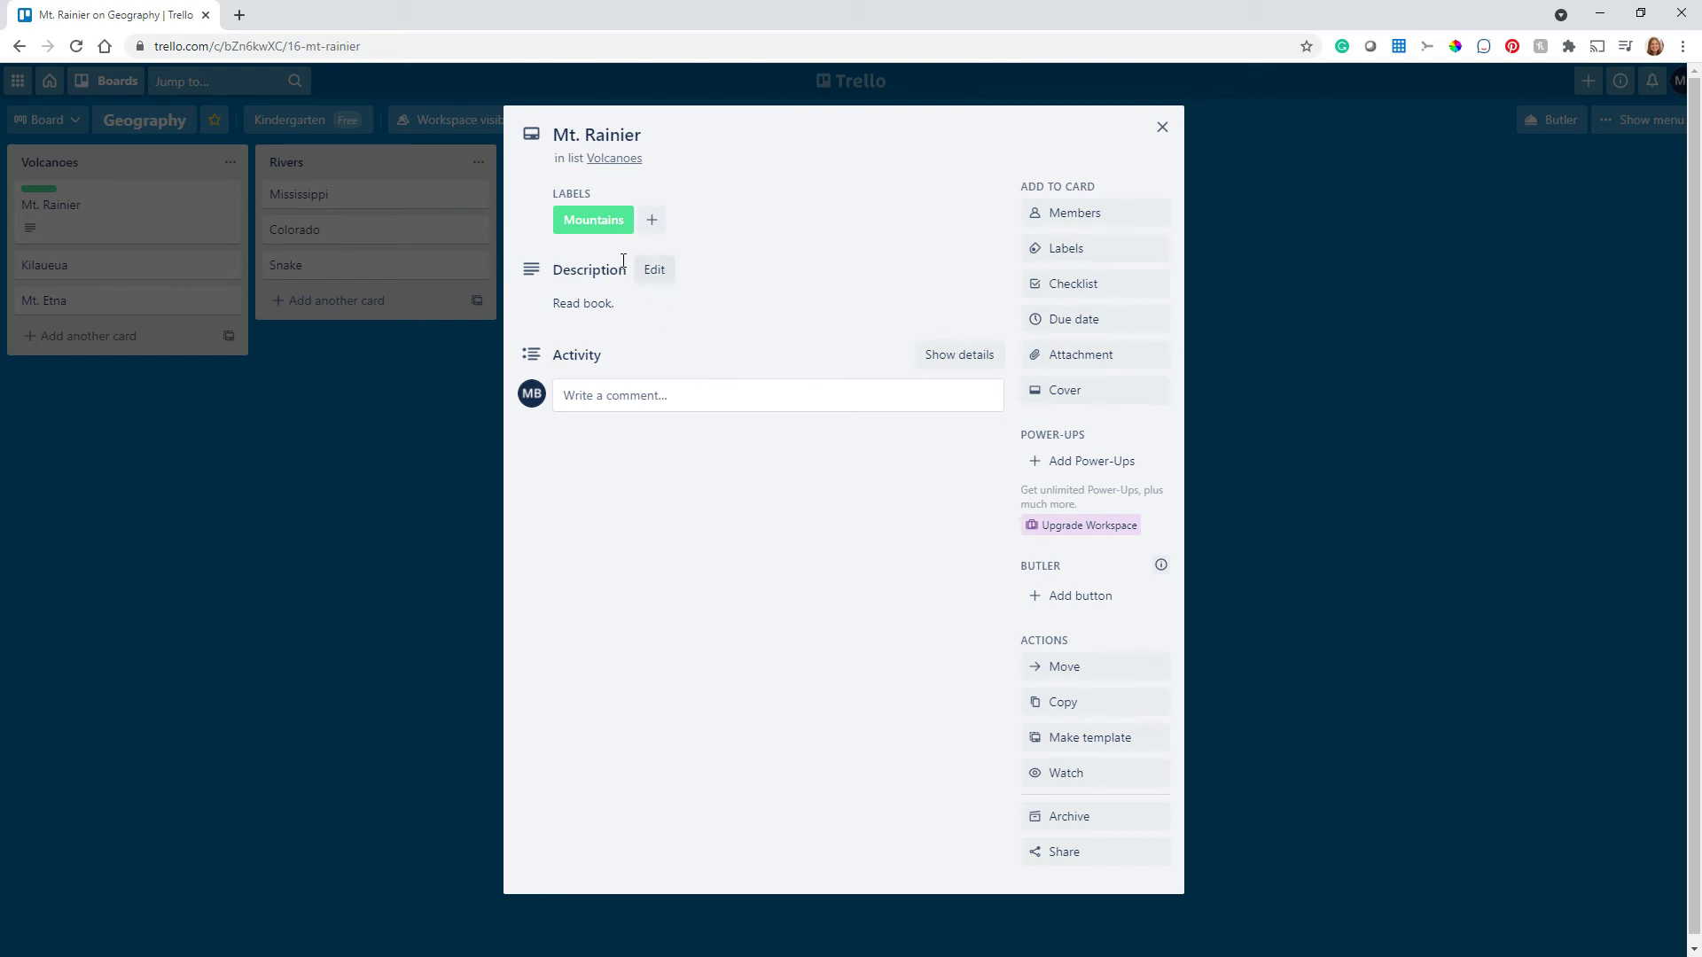
pyautogui.click(1073, 252)
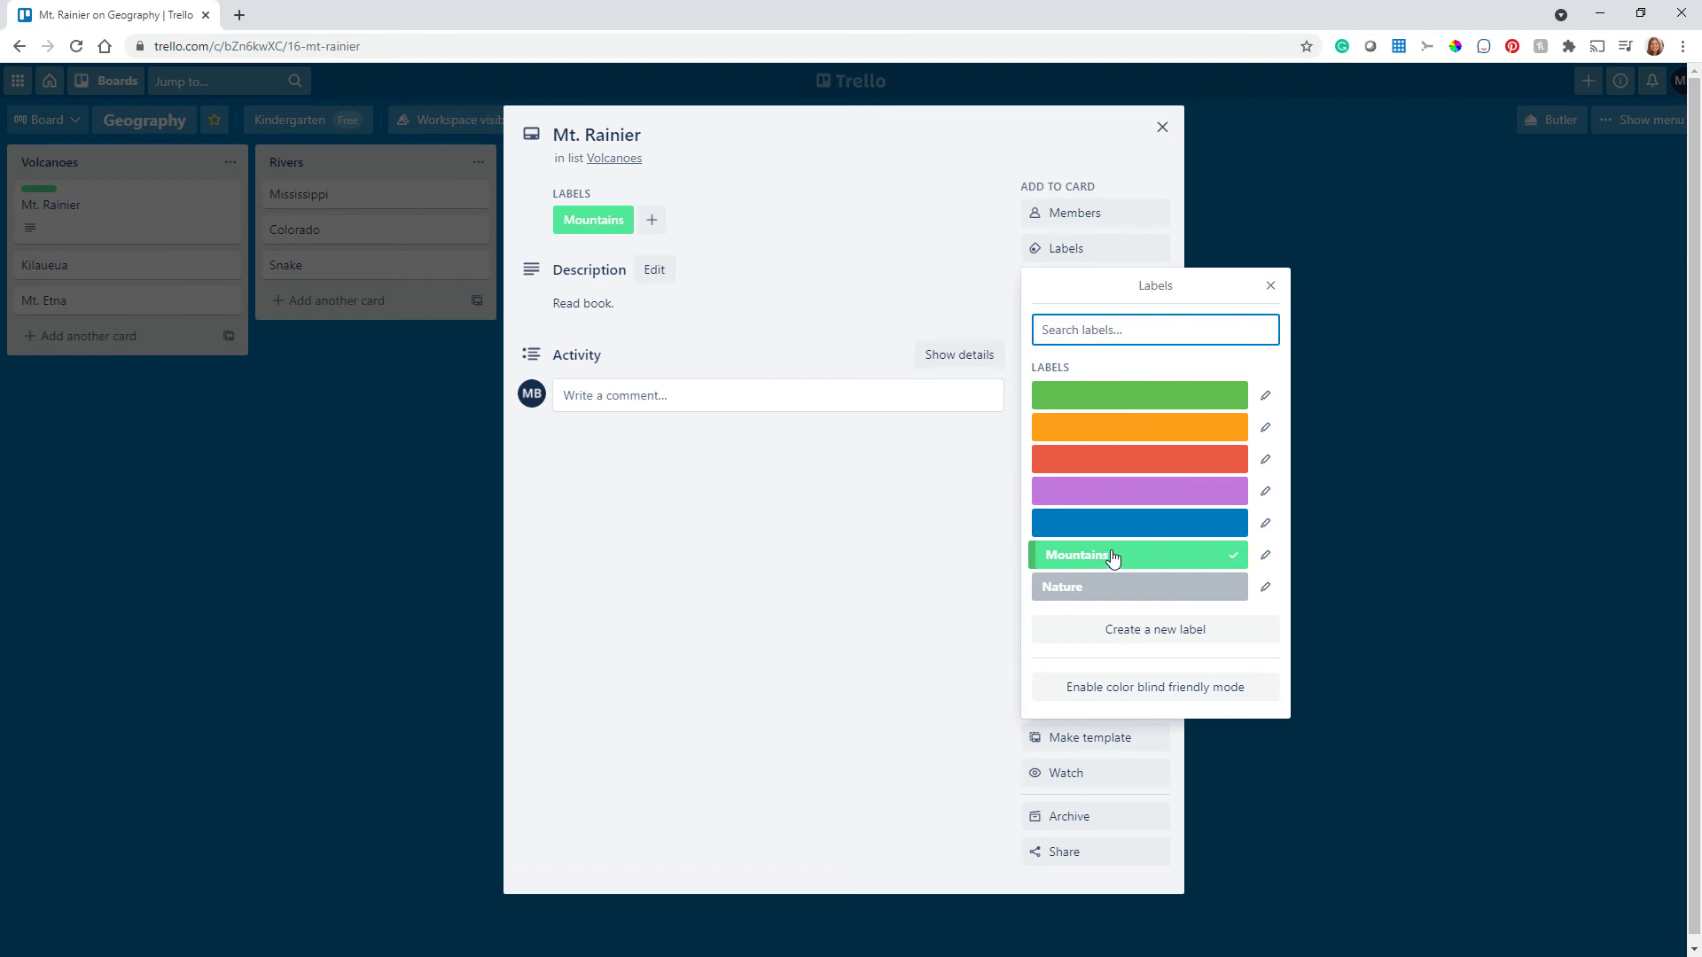
pyautogui.click(1271, 285)
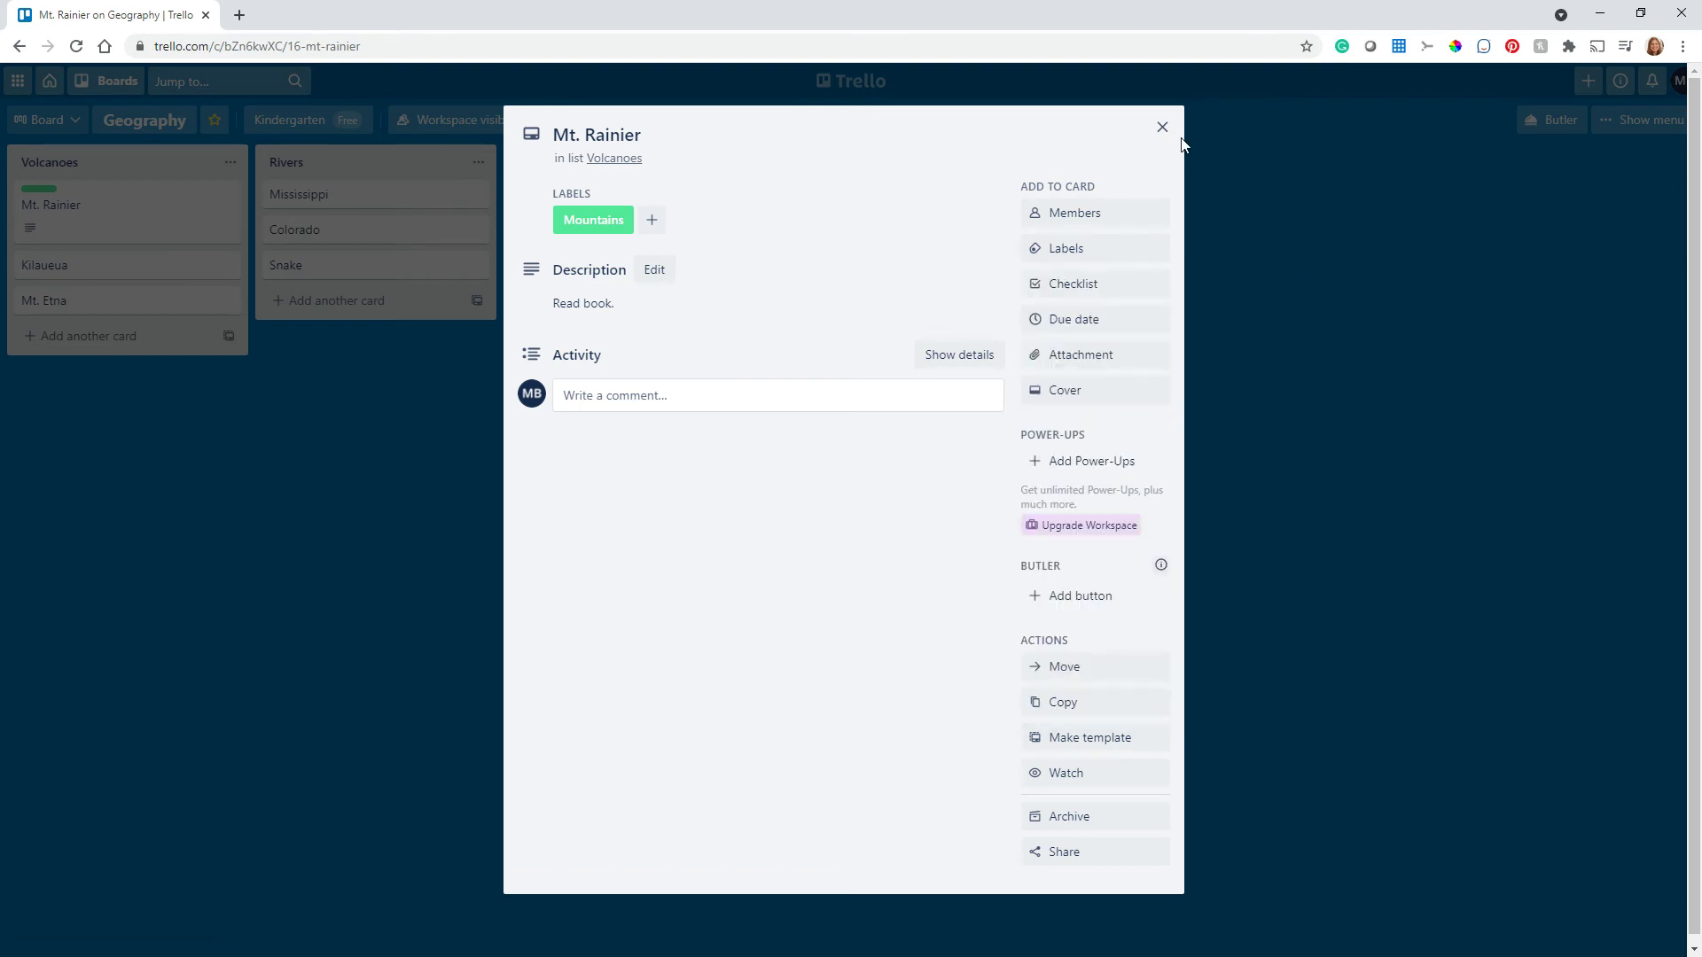
pyautogui.click(1162, 128)
# Archive the copied Mt. Rainier card in the Test list on the Math board
pyautogui.click(103, 86)
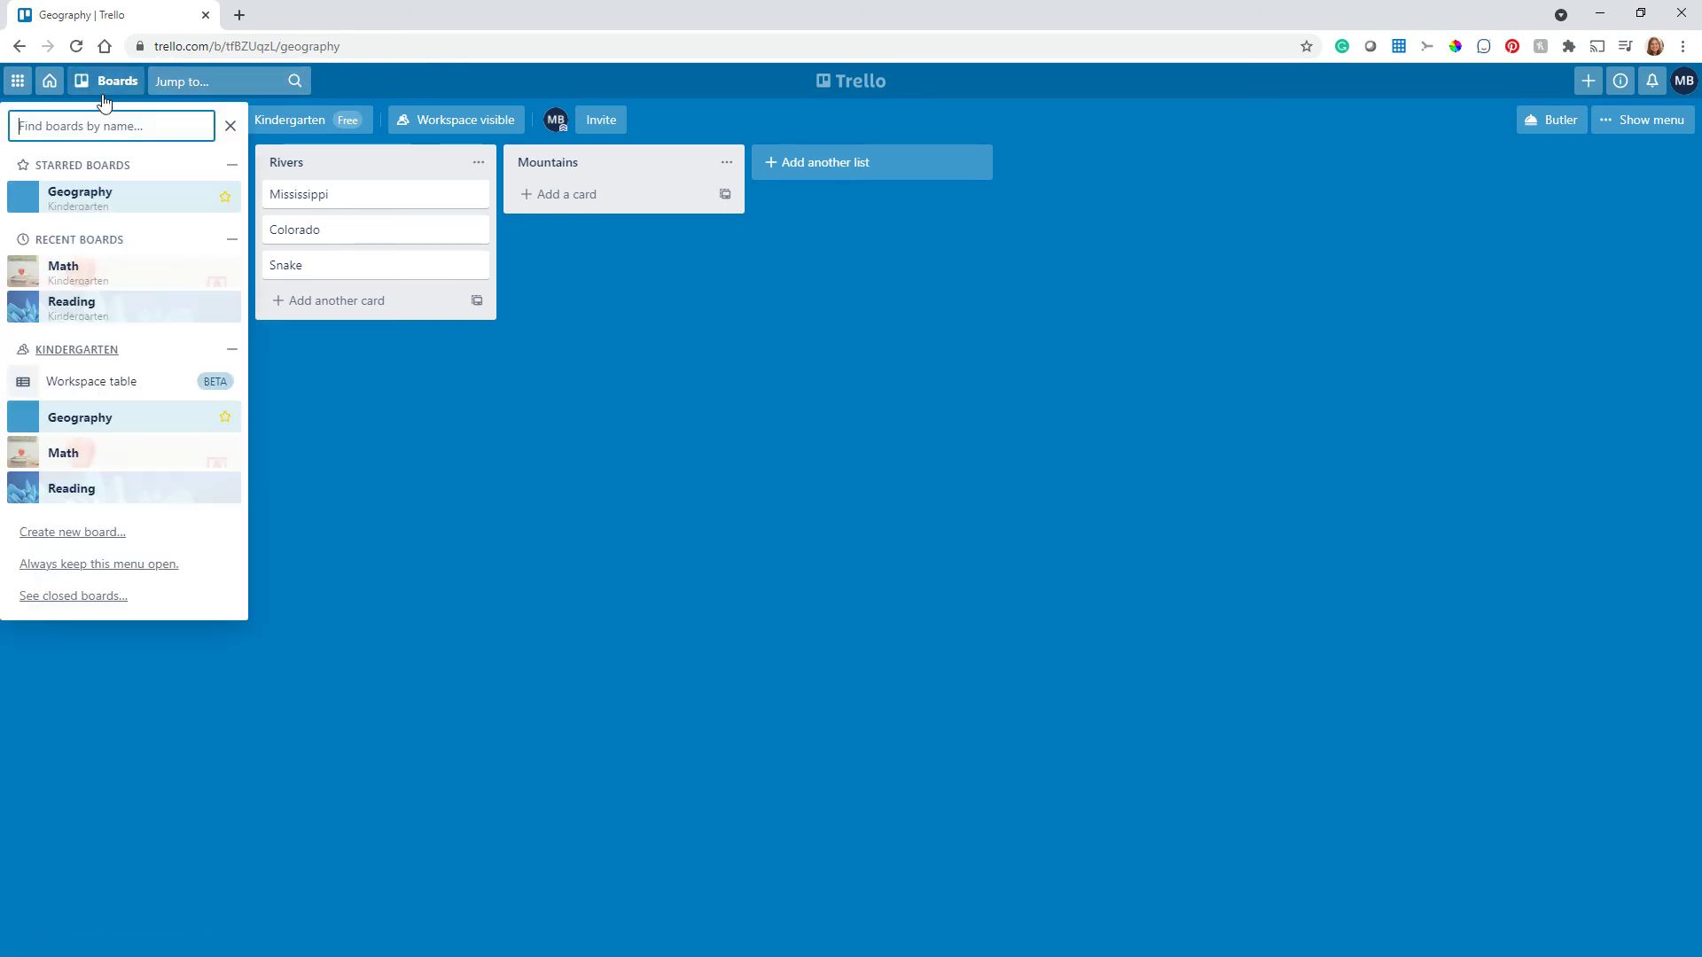
pyautogui.click(97, 272)
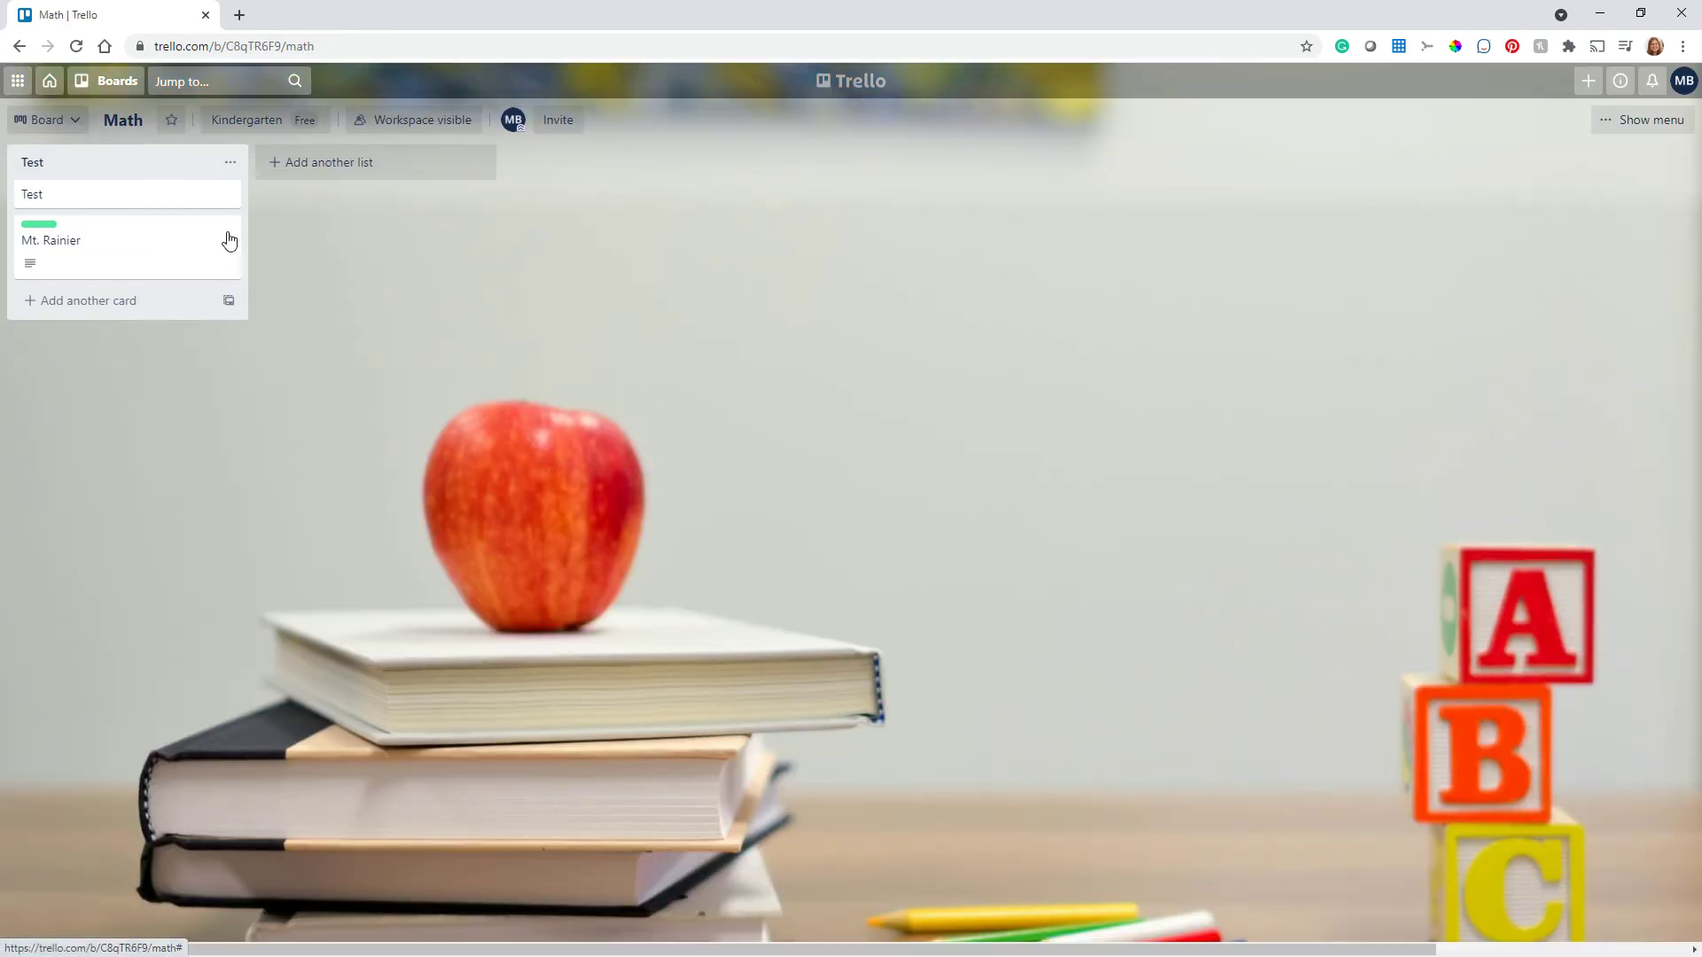
pyautogui.click(226, 232)
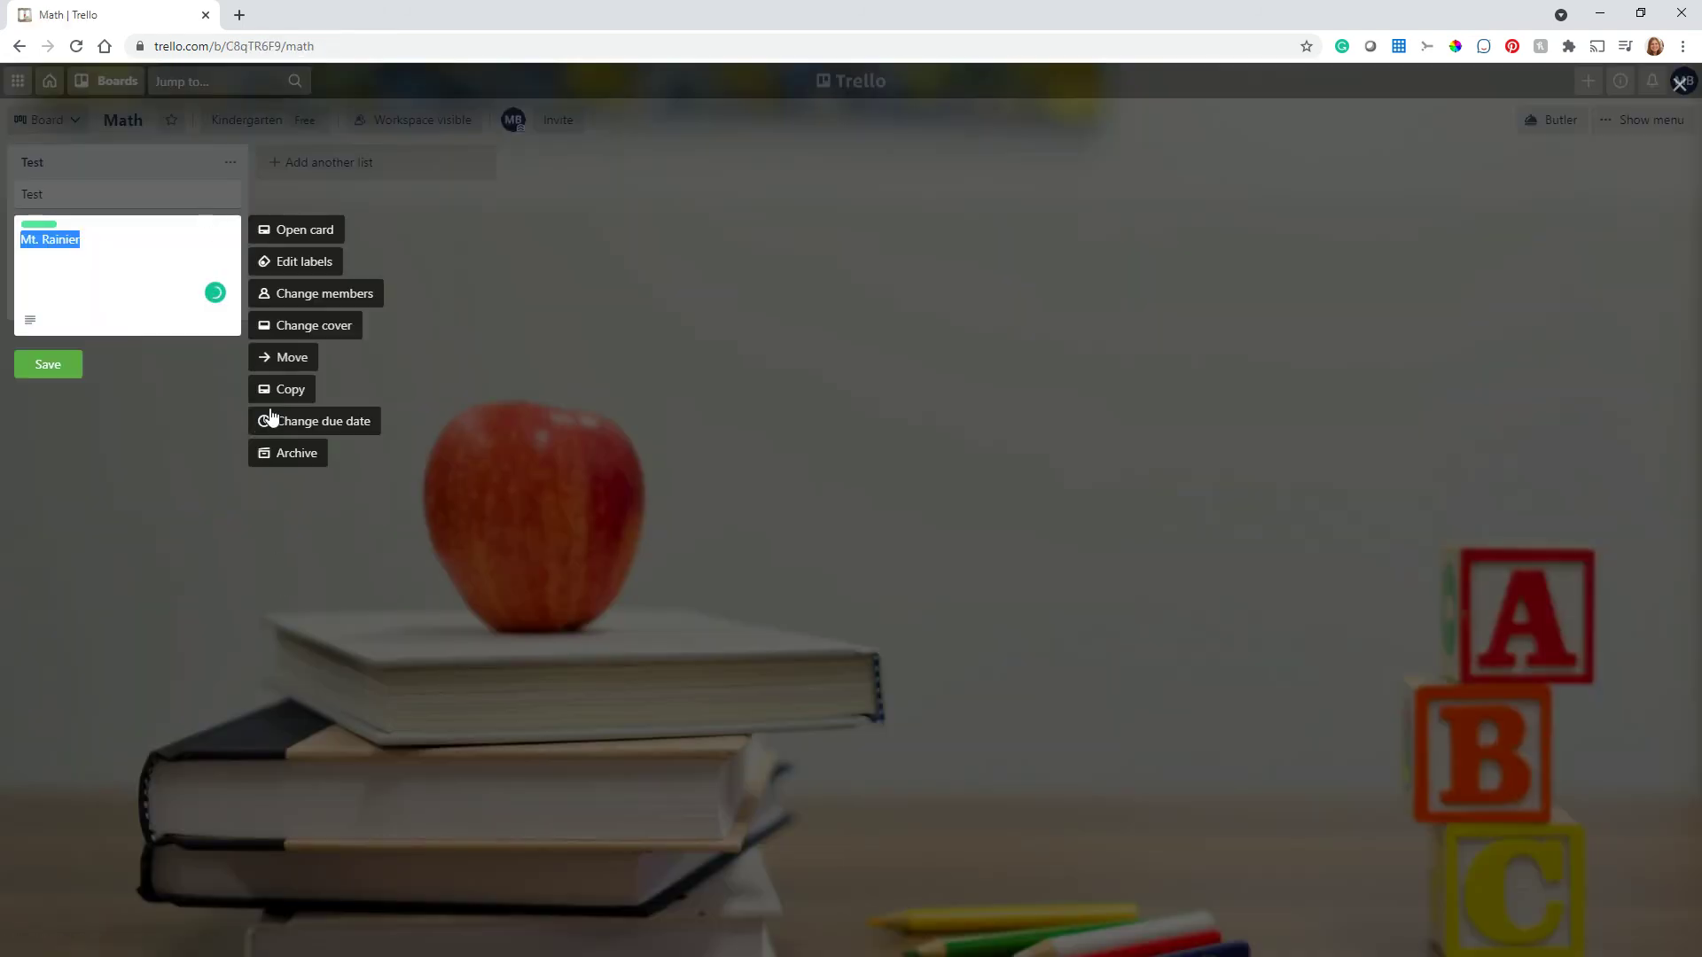
pyautogui.click(271, 452)
# Examine the labels available for the Test card on the Math board
pyautogui.click(113, 196)
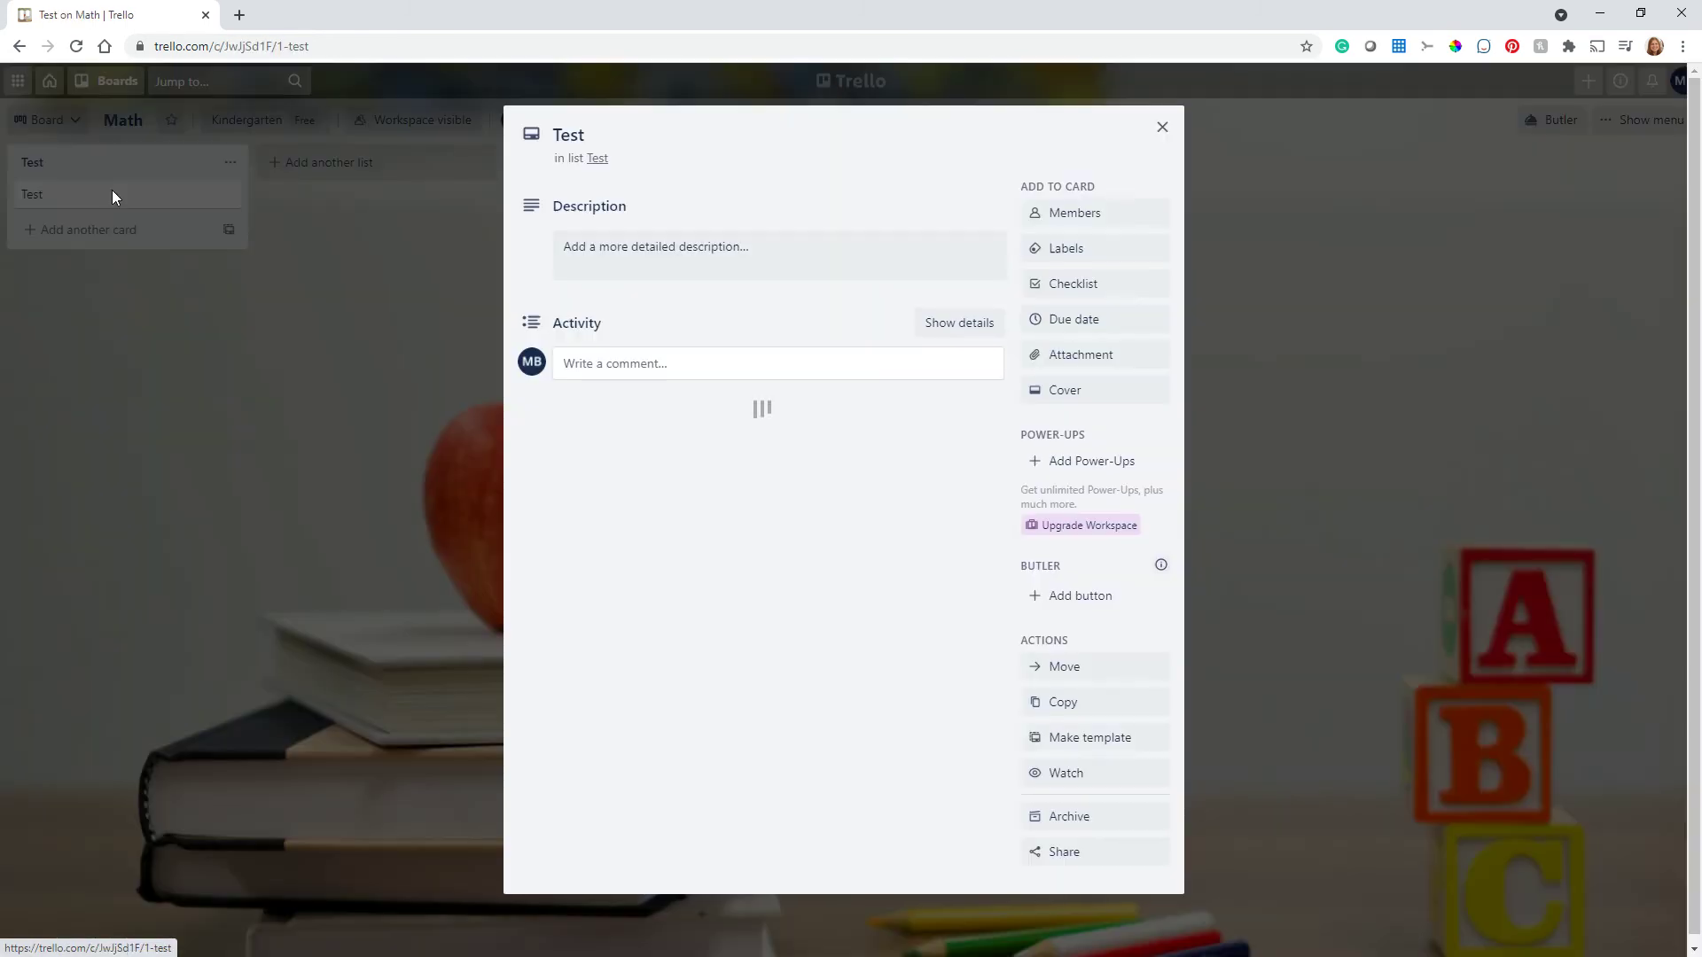
pyautogui.click(1068, 252)
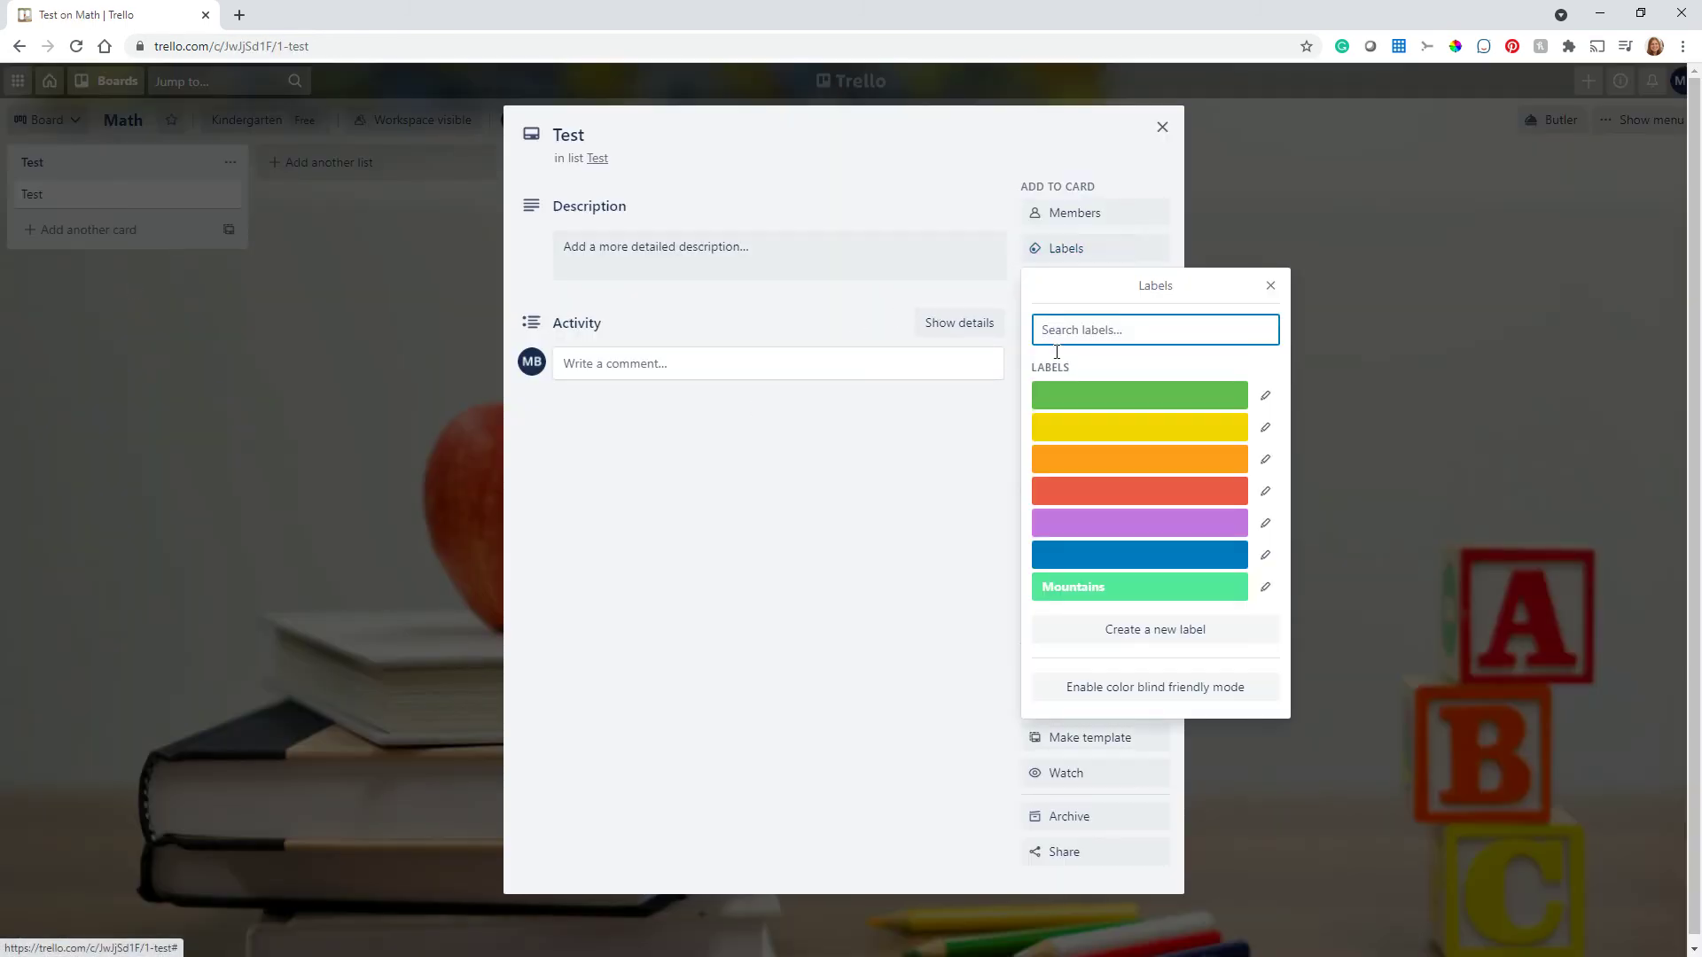
pyautogui.click(1270, 285)
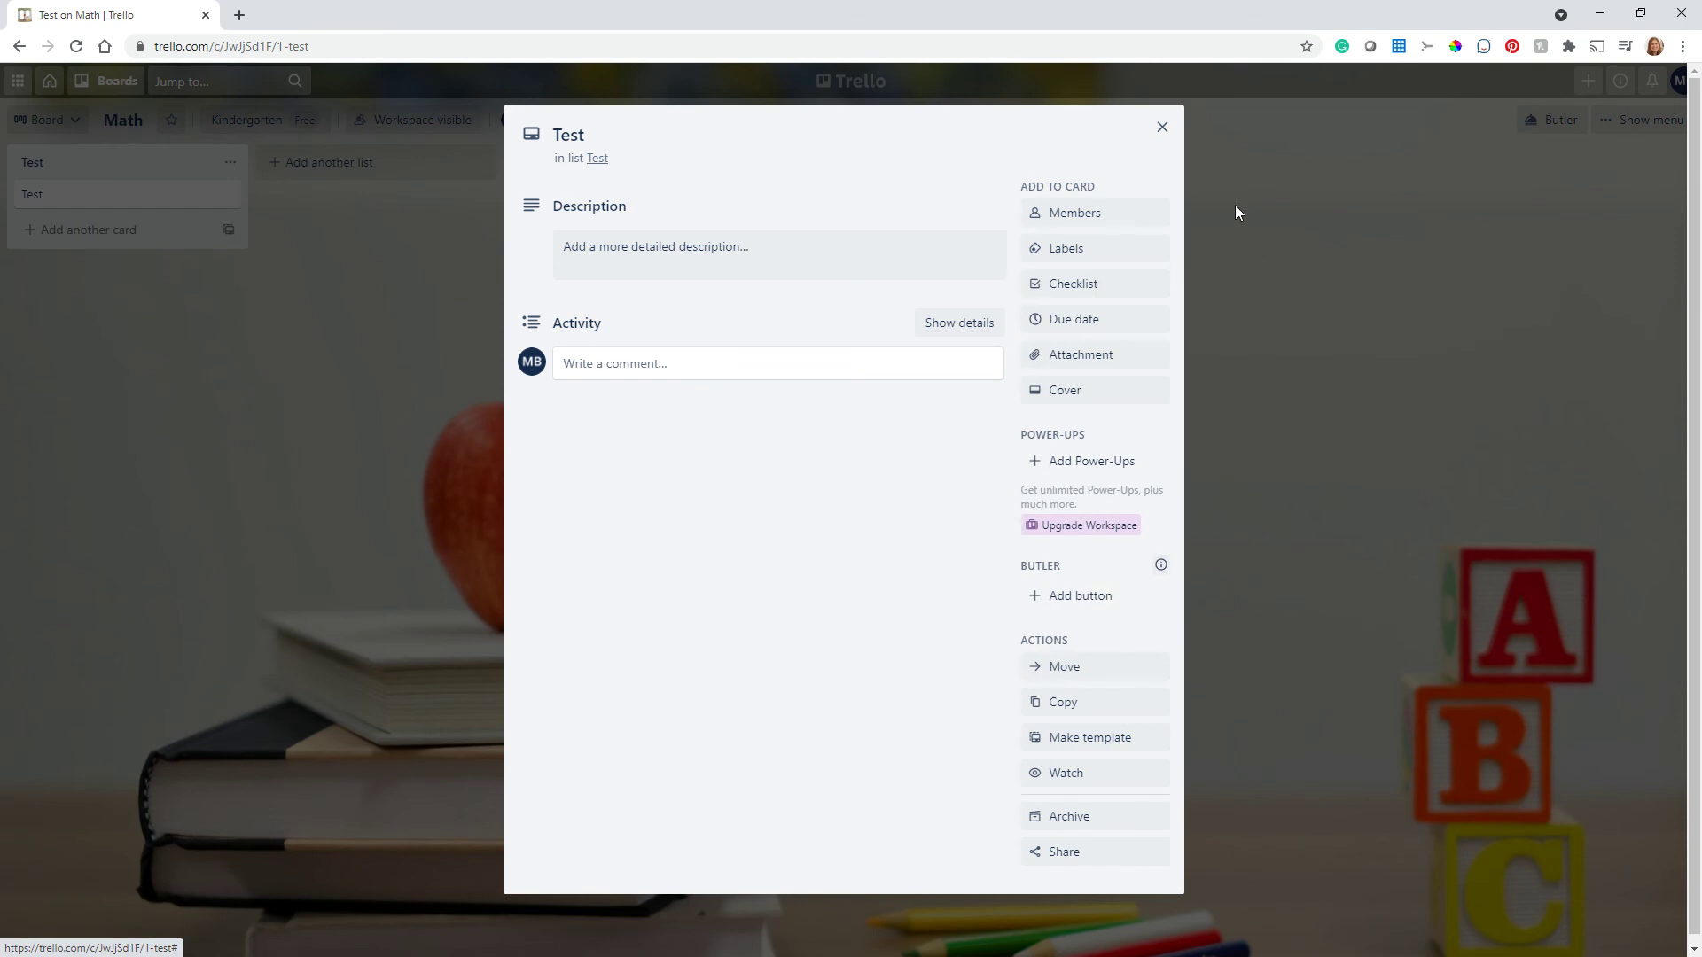
pyautogui.click(1162, 127)
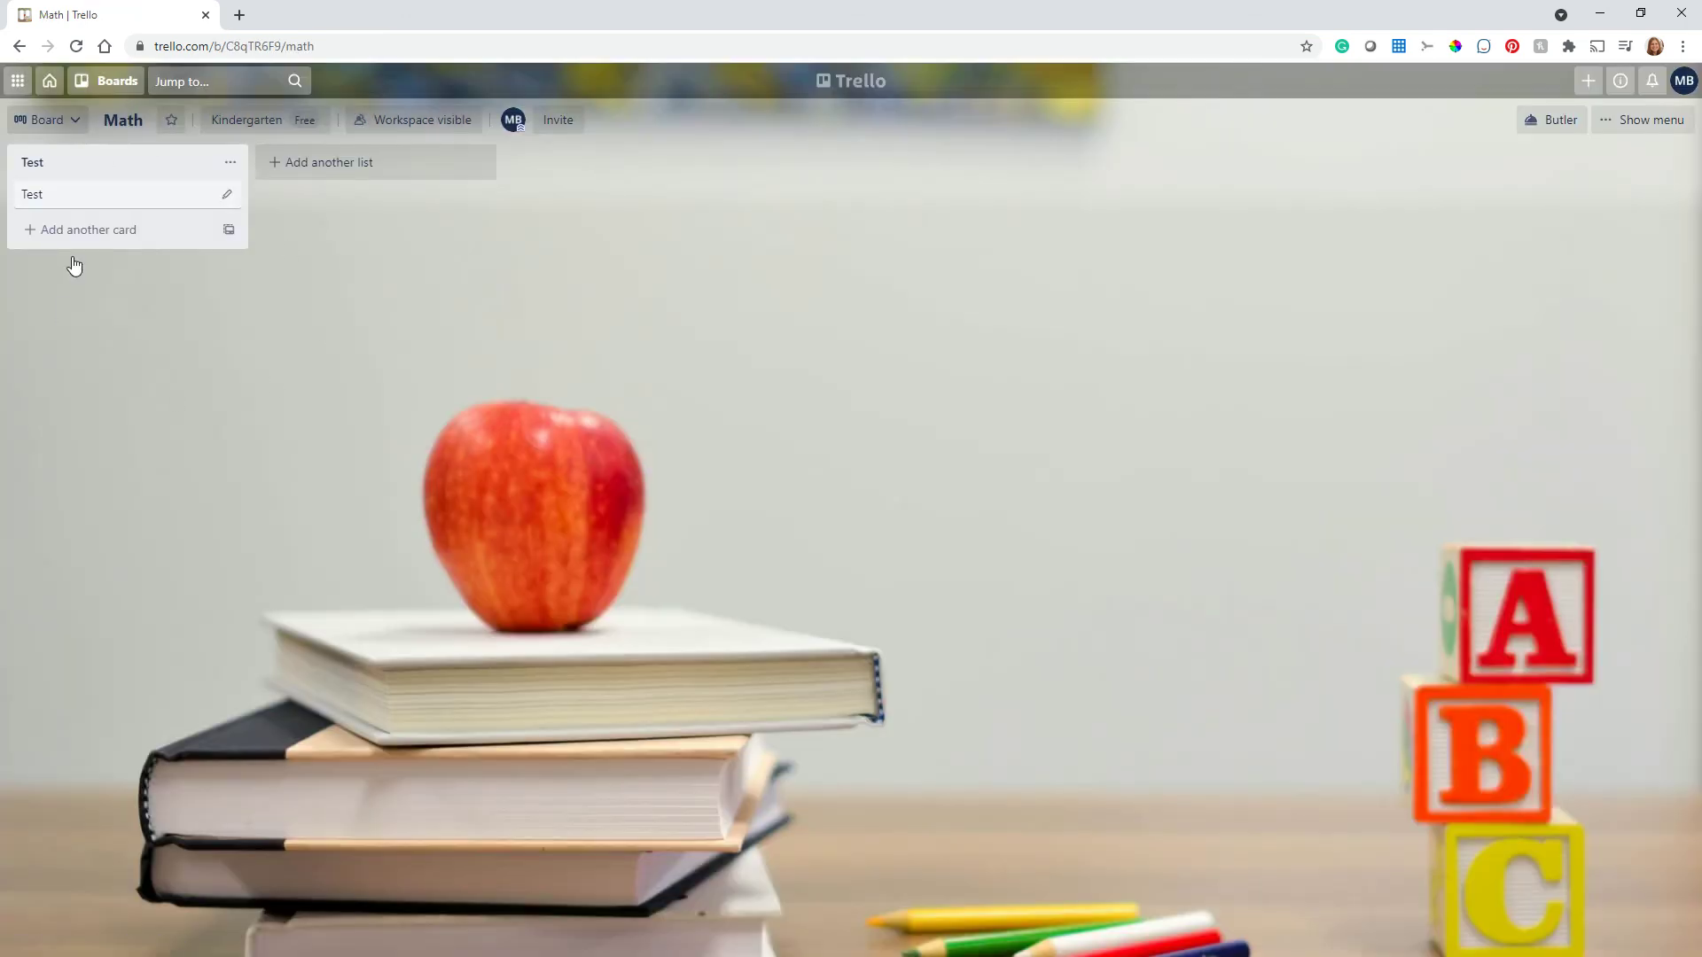
# Reopen the Geography board and review the label list of the Mt. Rainier card again
pyautogui.click(119, 88)
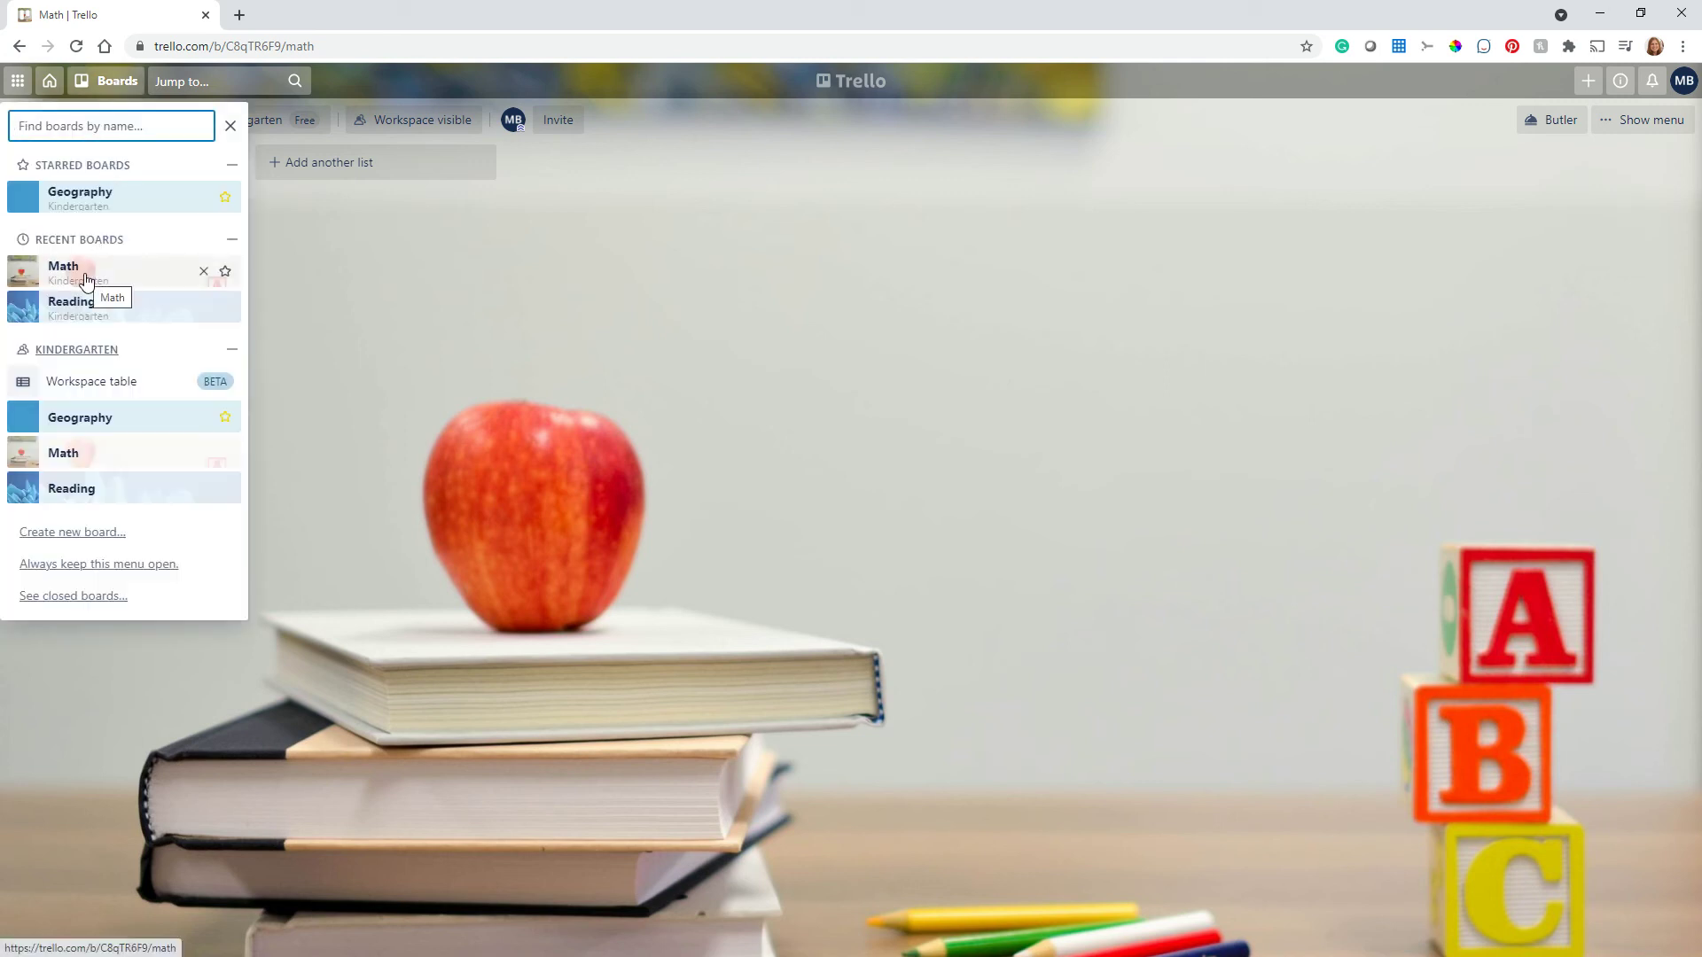
pyautogui.click(116, 195)
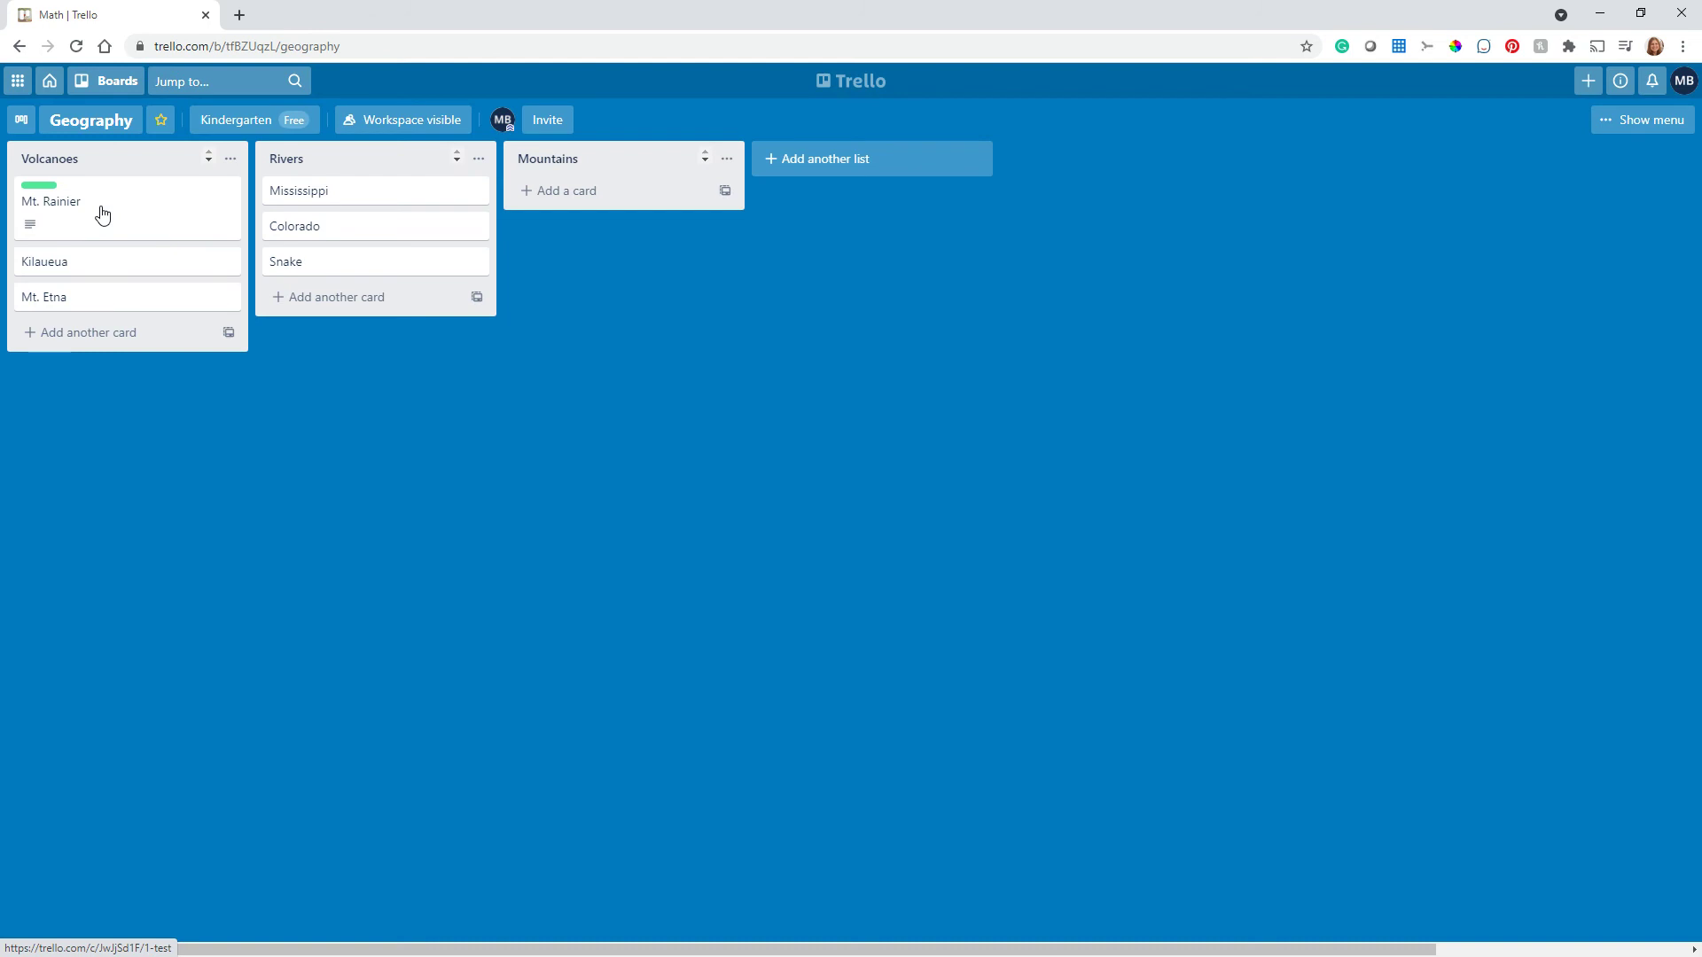
pyautogui.click(155, 229)
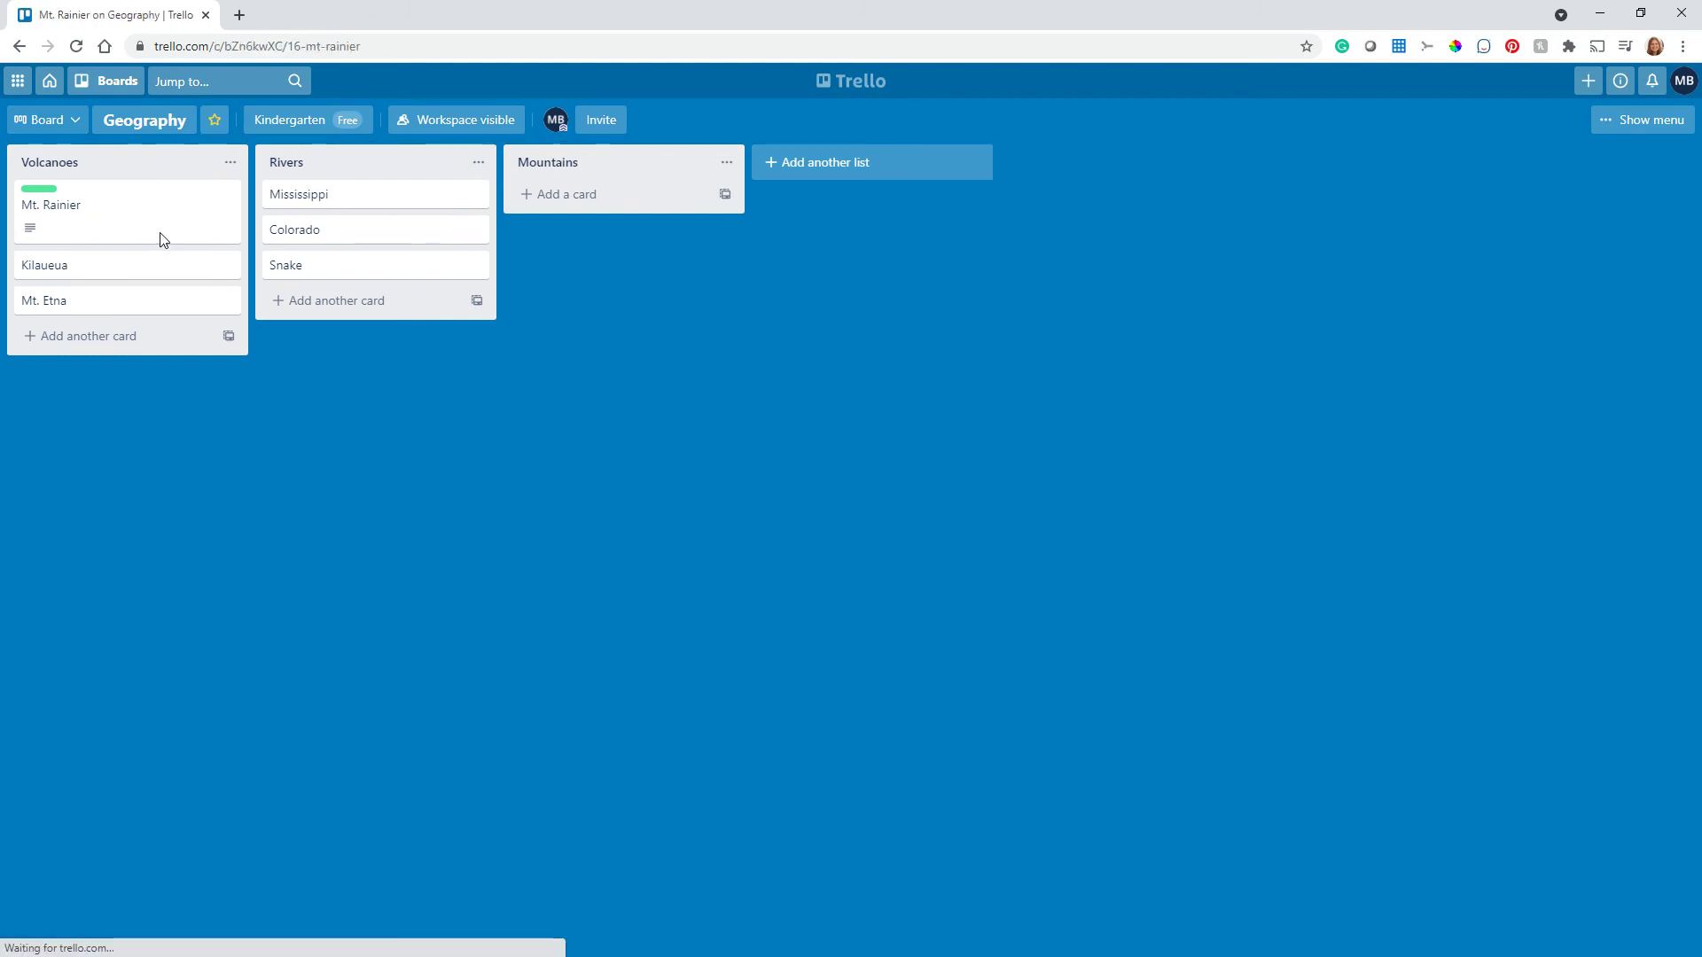
pyautogui.click(1111, 253)
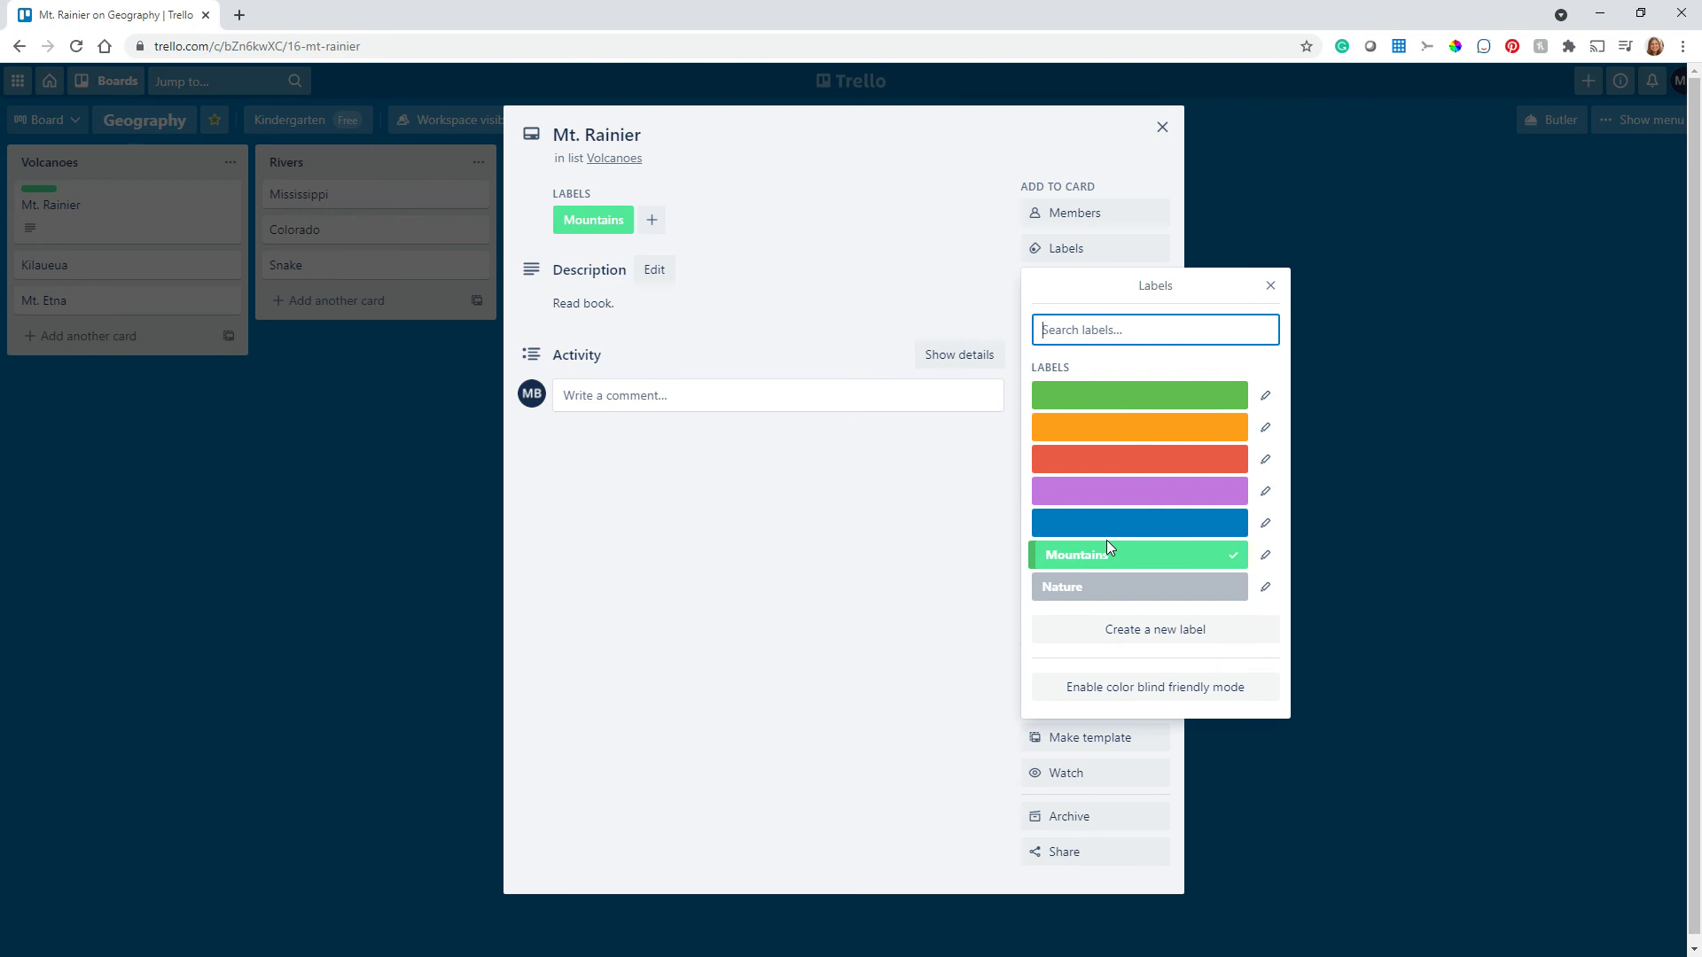
pyautogui.click(1162, 127)
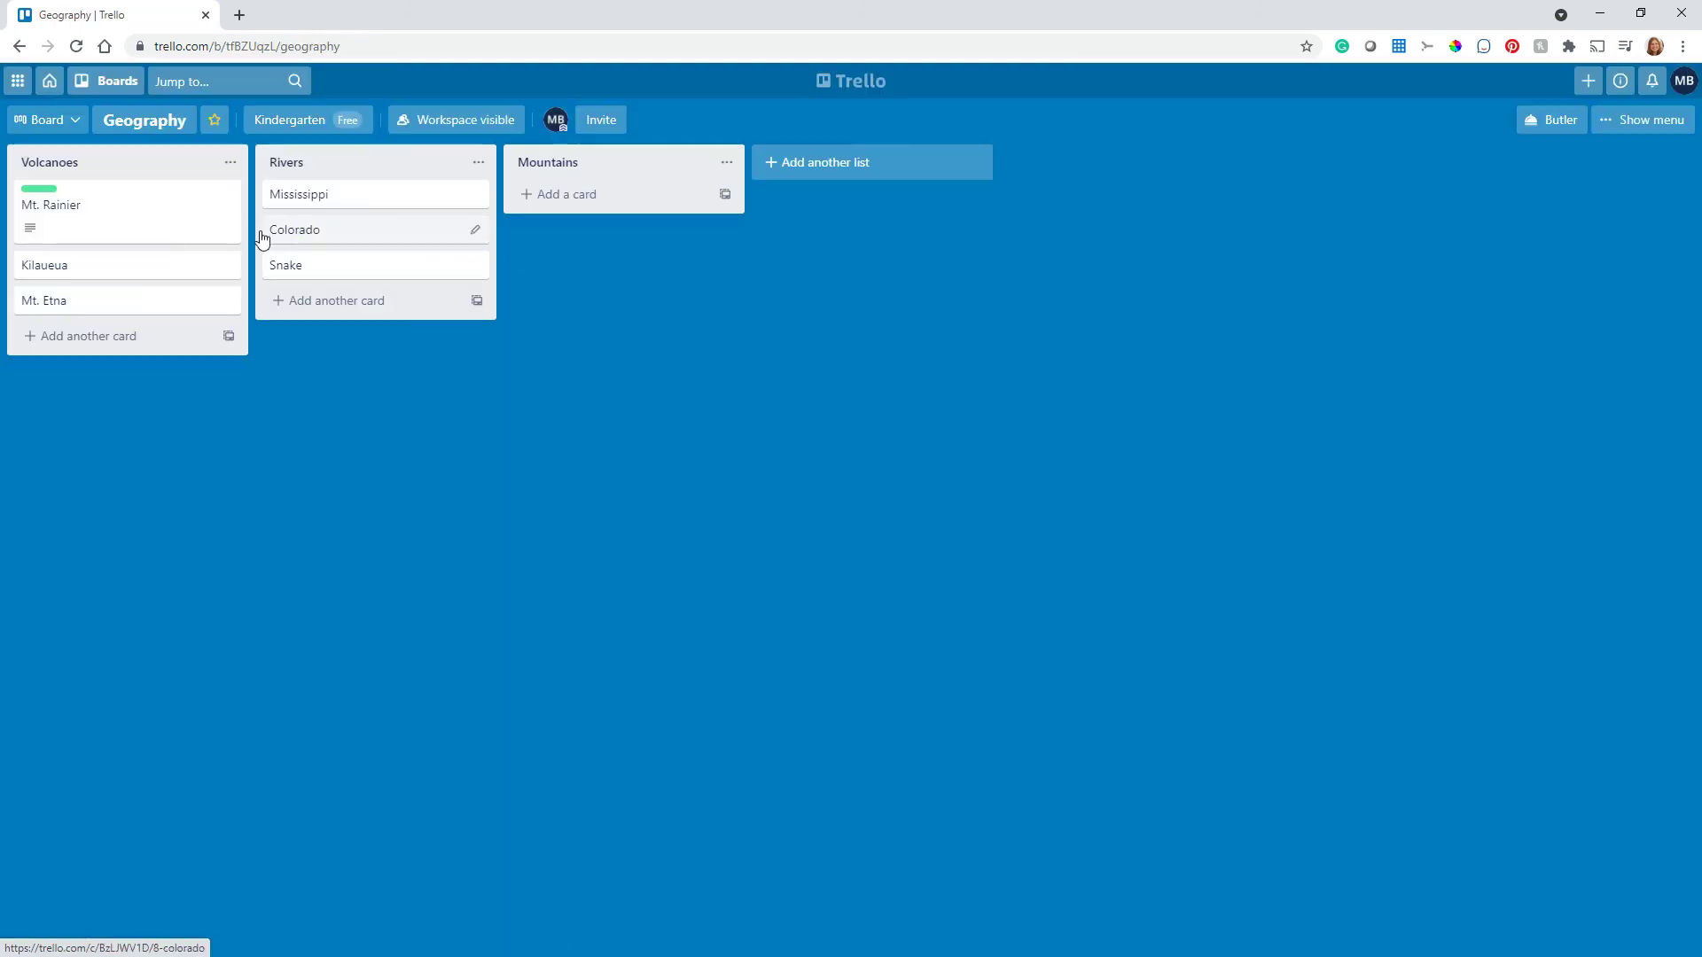
# Examine the copy options of the Mt. Rainier card in the Volcanoes list, including the choice to keep its labels
pyautogui.click(227, 195)
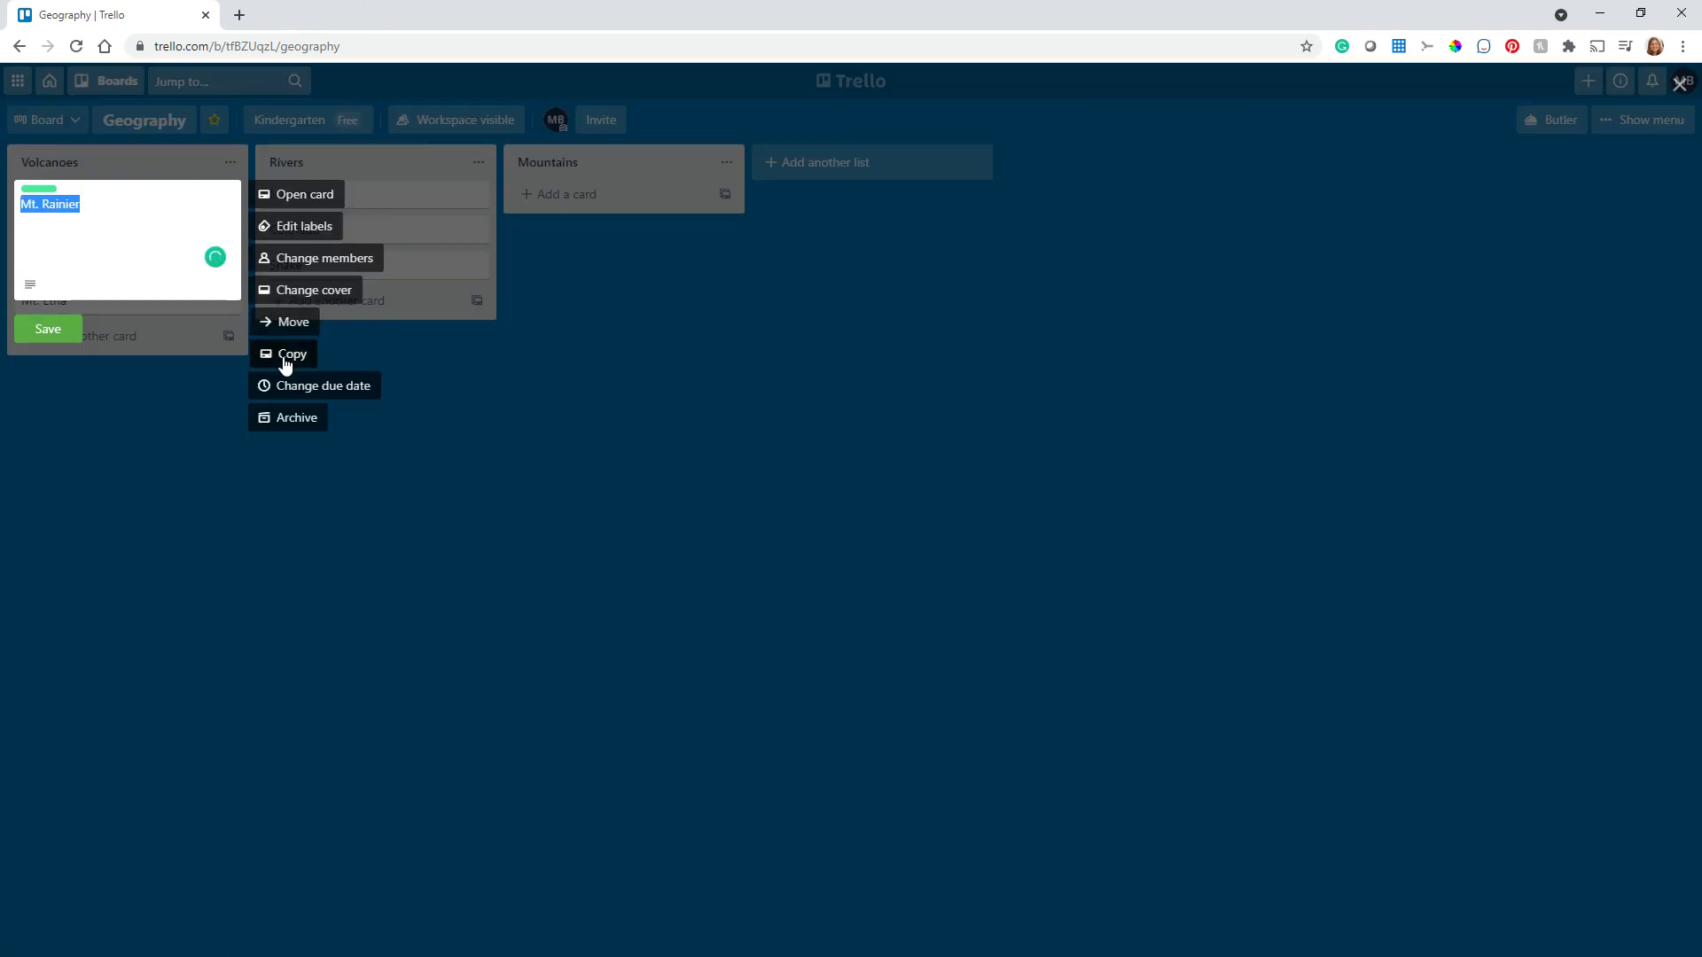
pyautogui.click(285, 356)
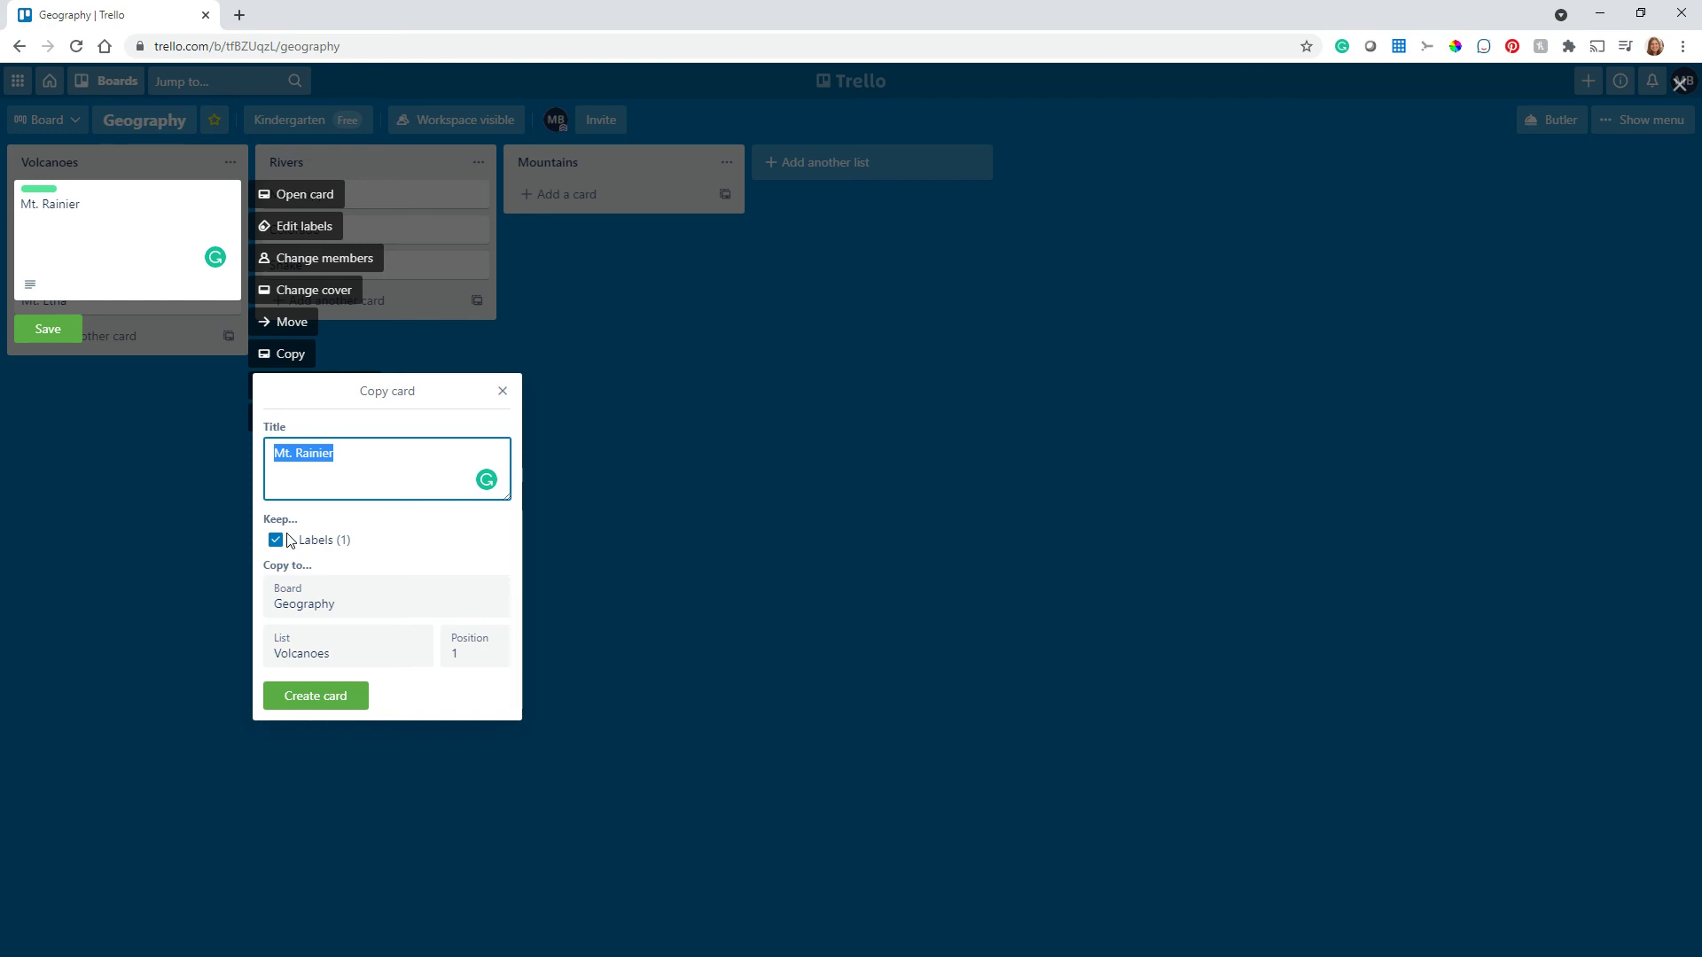
pyautogui.click(502, 391)
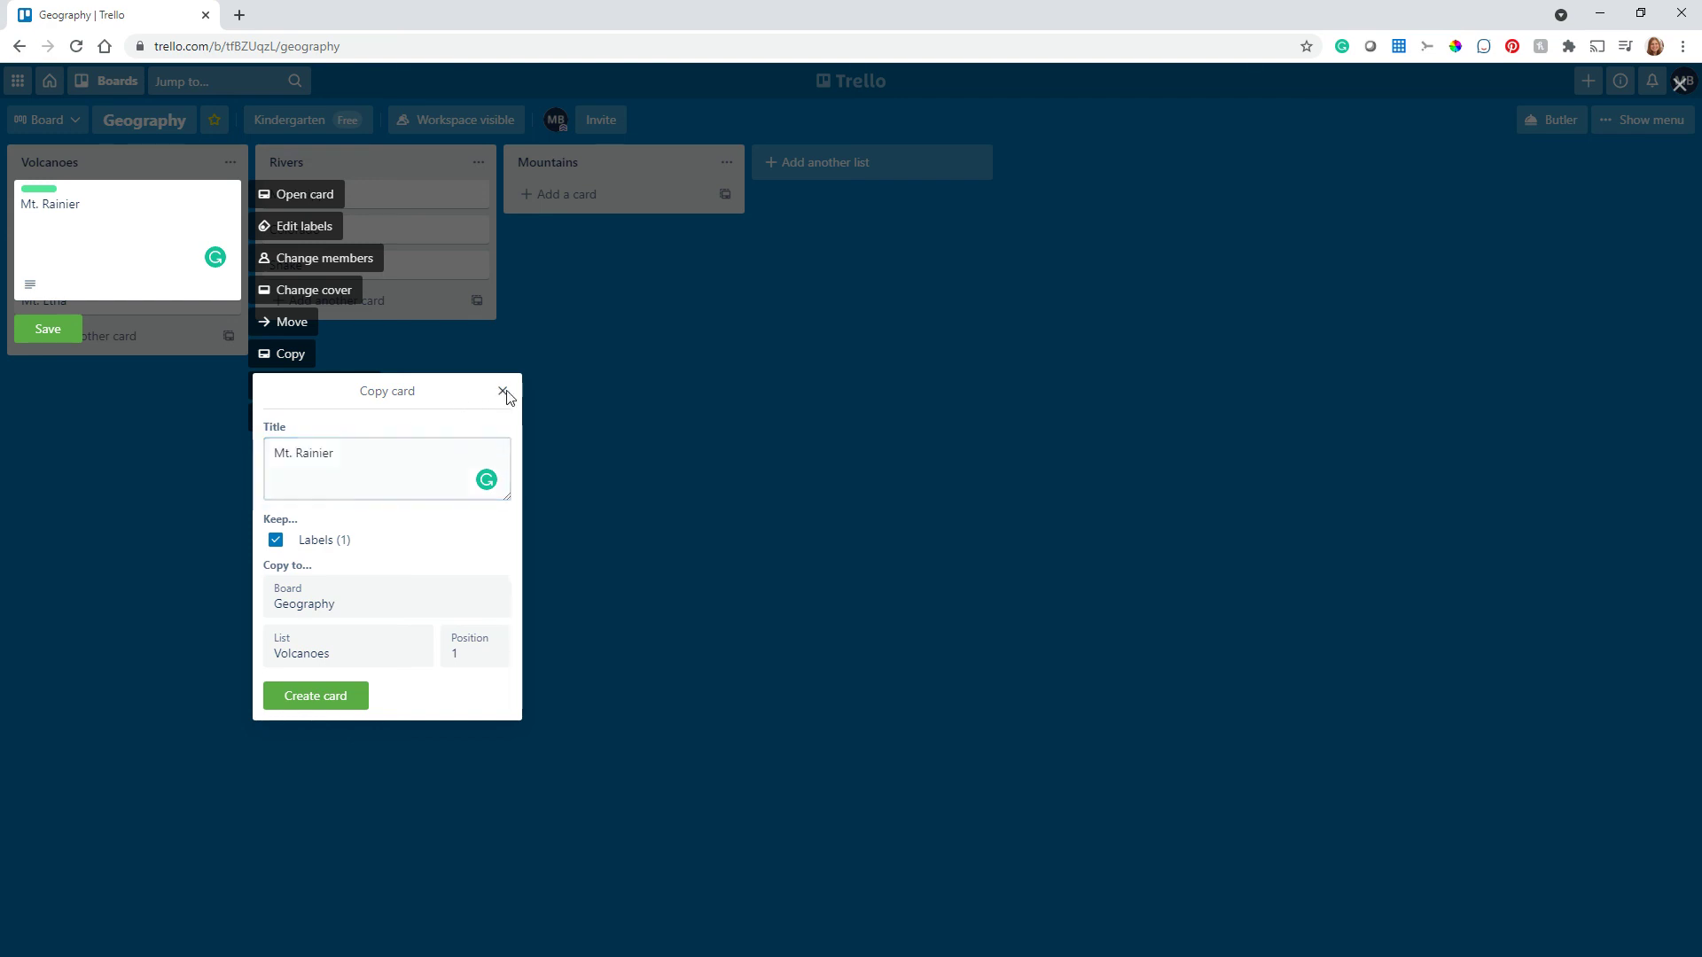
pyautogui.click(140, 337)
# Remove the Mountains label from the Mt. Rainier card in the Volcanoes list
pyautogui.click(92, 216)
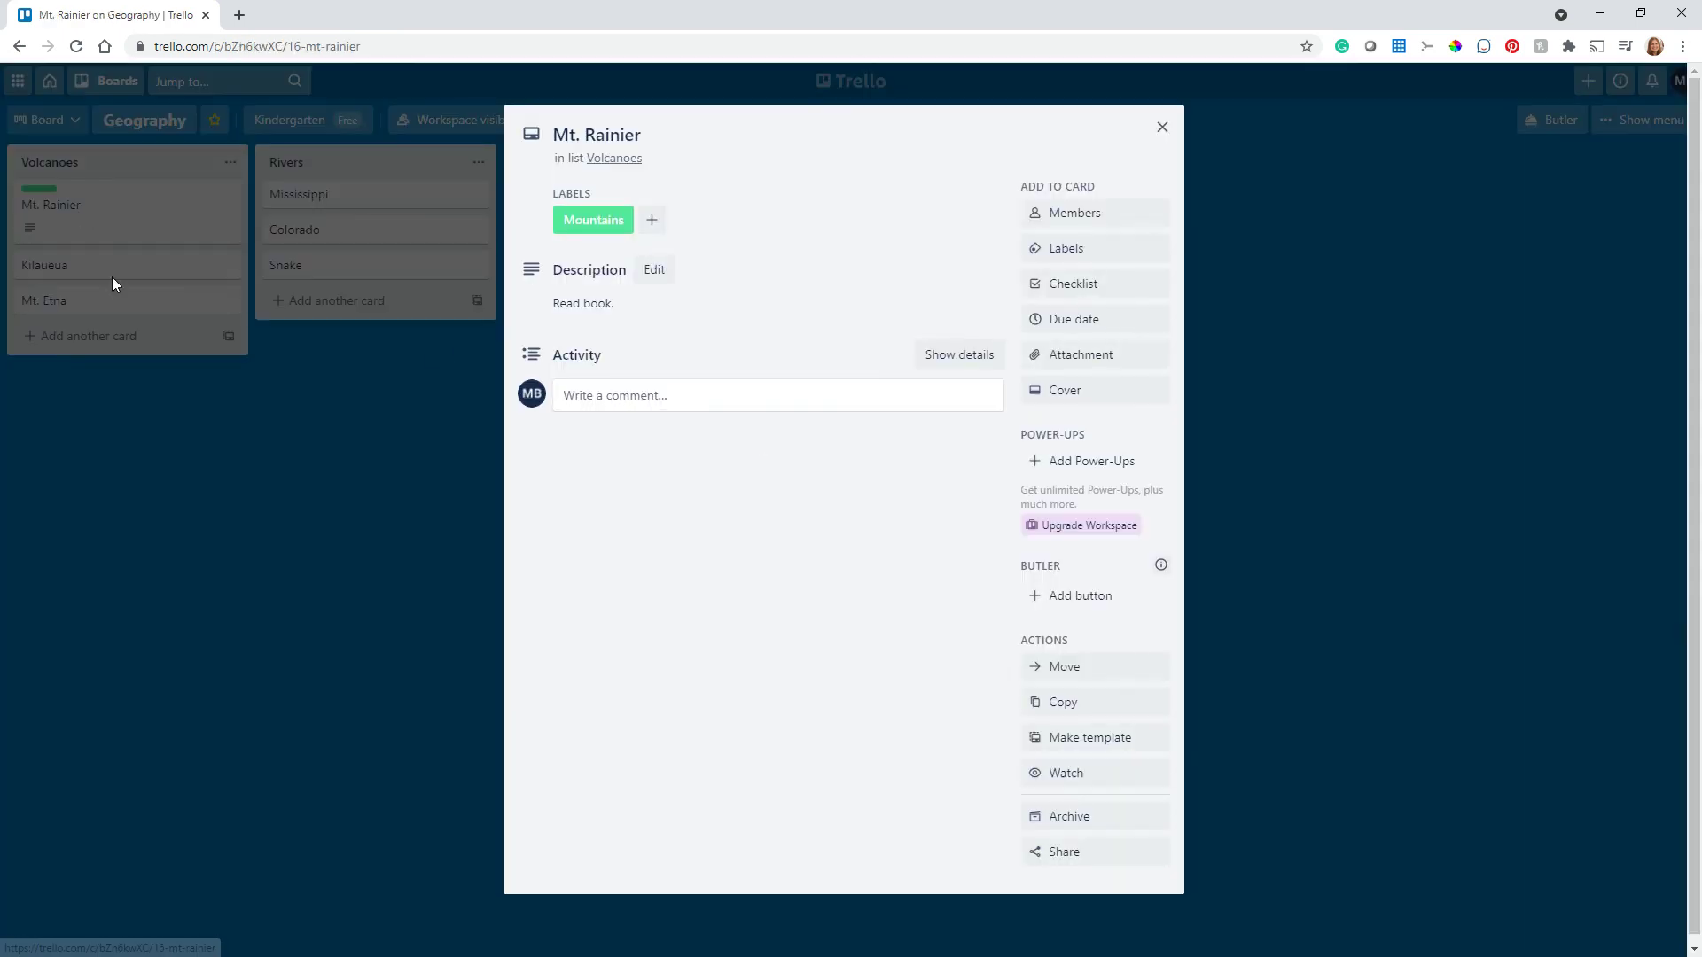
pyautogui.click(1087, 251)
pyautogui.click(1236, 560)
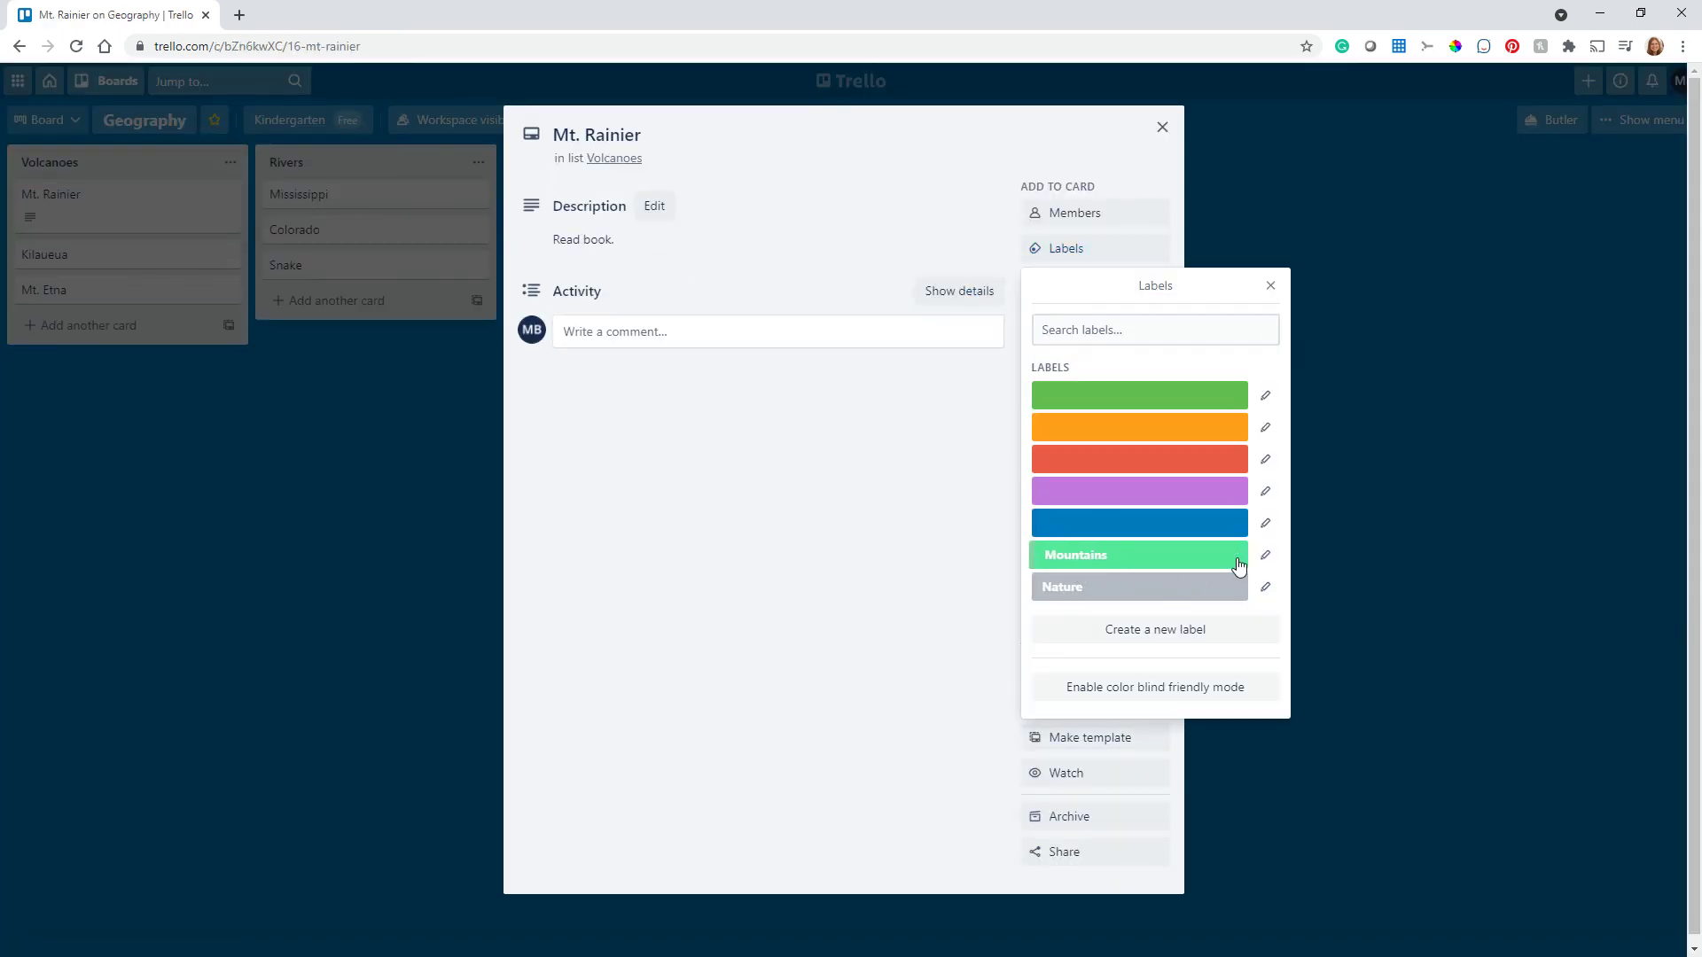
pyautogui.click(1270, 286)
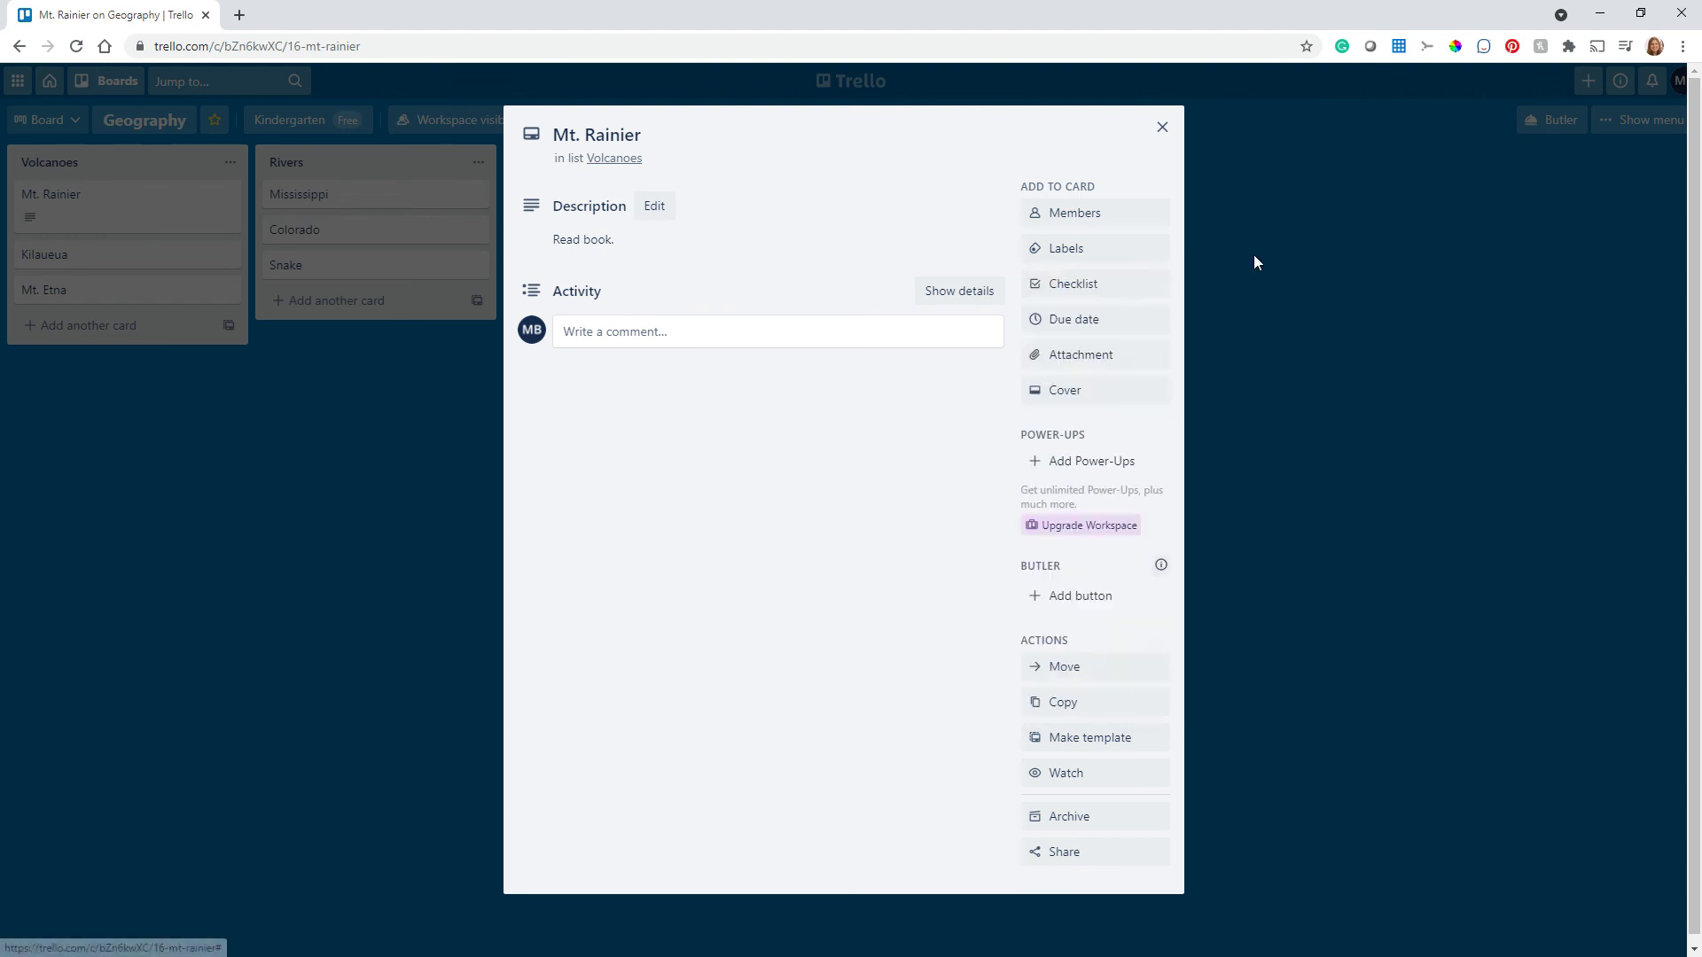
pyautogui.click(1161, 127)
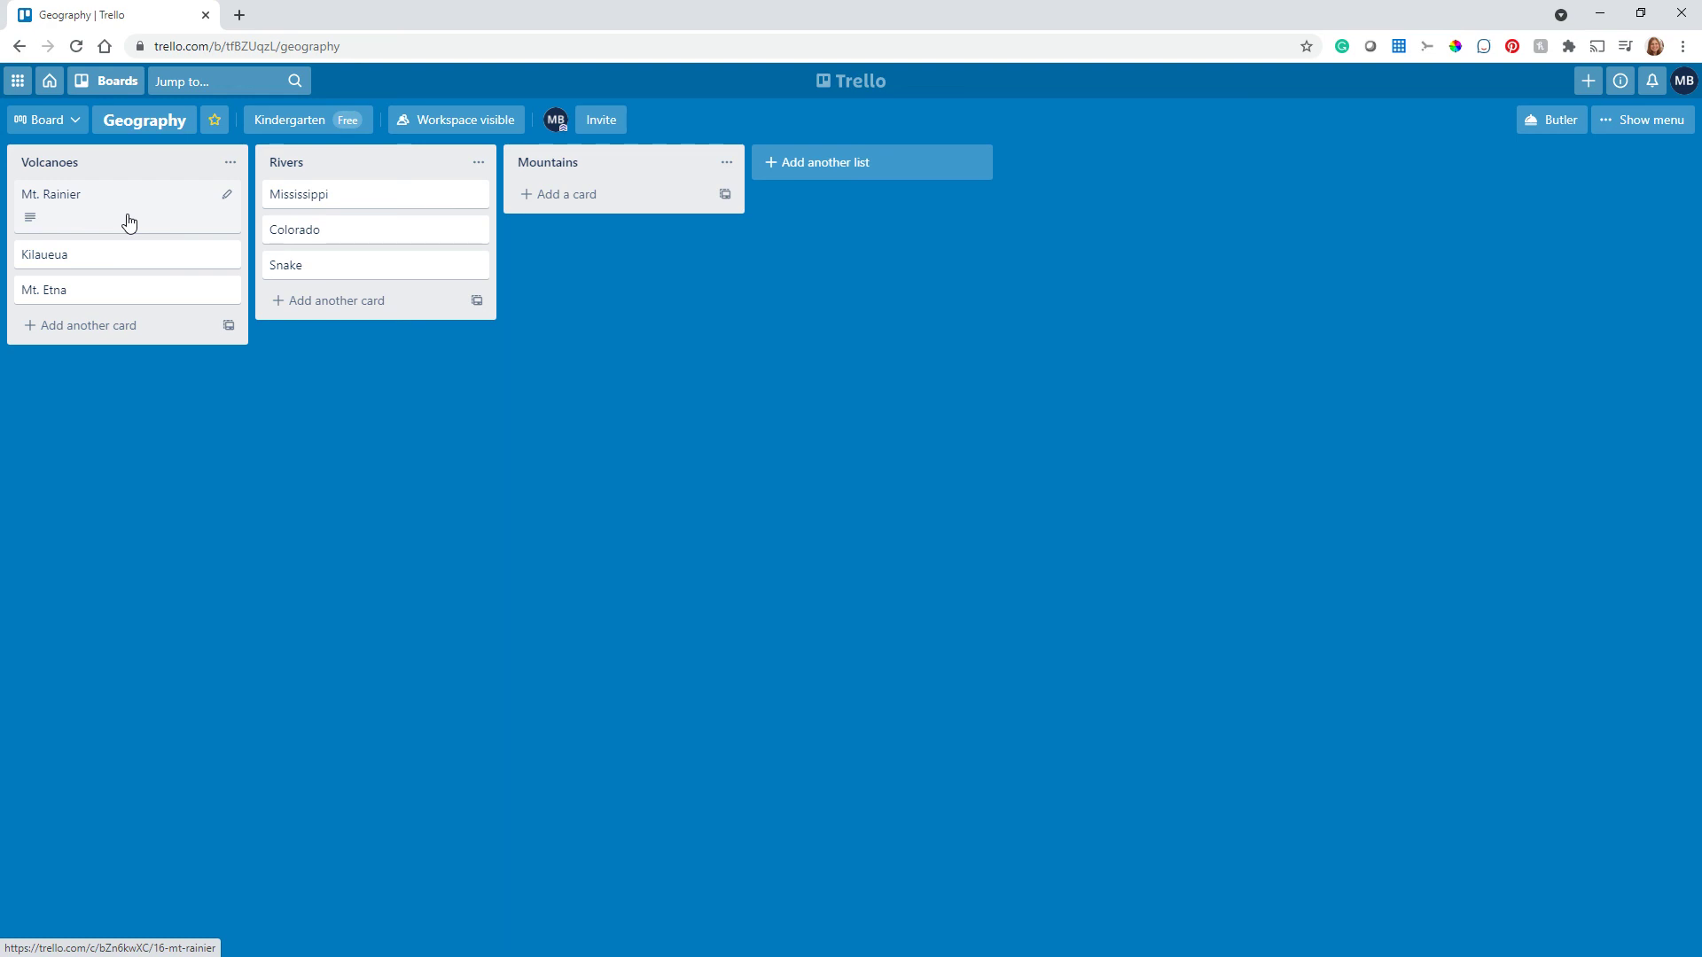
# Open the Reading board and examine its Mt. Rainier card and the labels available for the Non-Fiction card
pyautogui.click(100, 82)
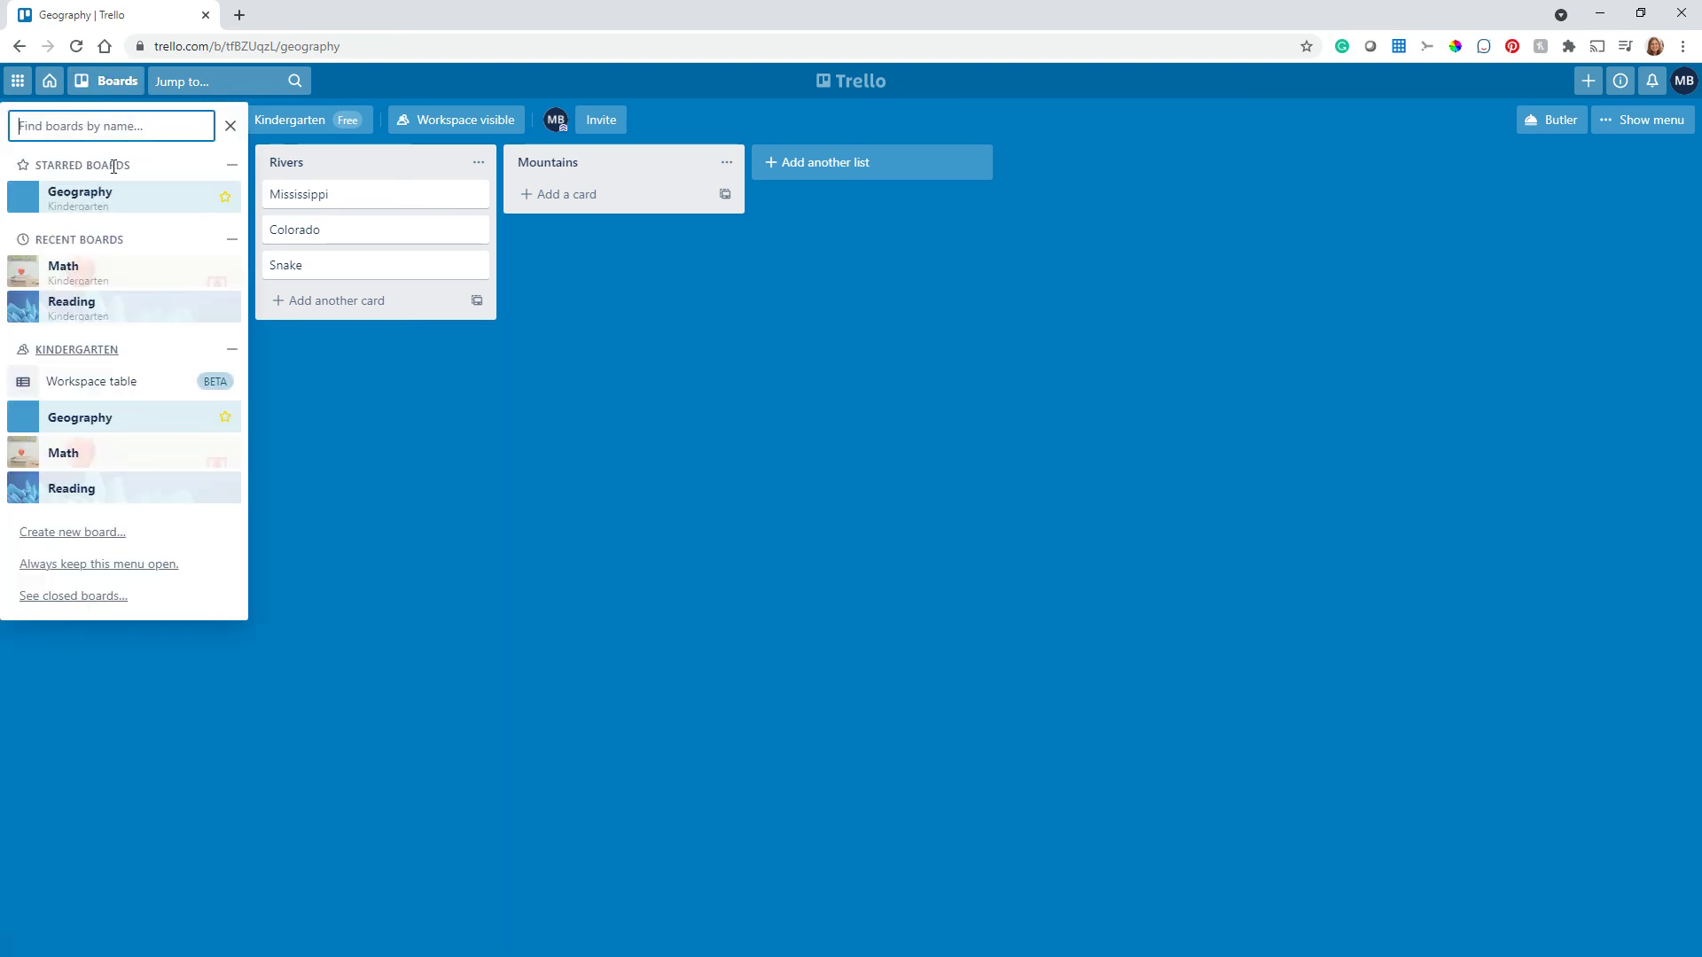
pyautogui.click(109, 301)
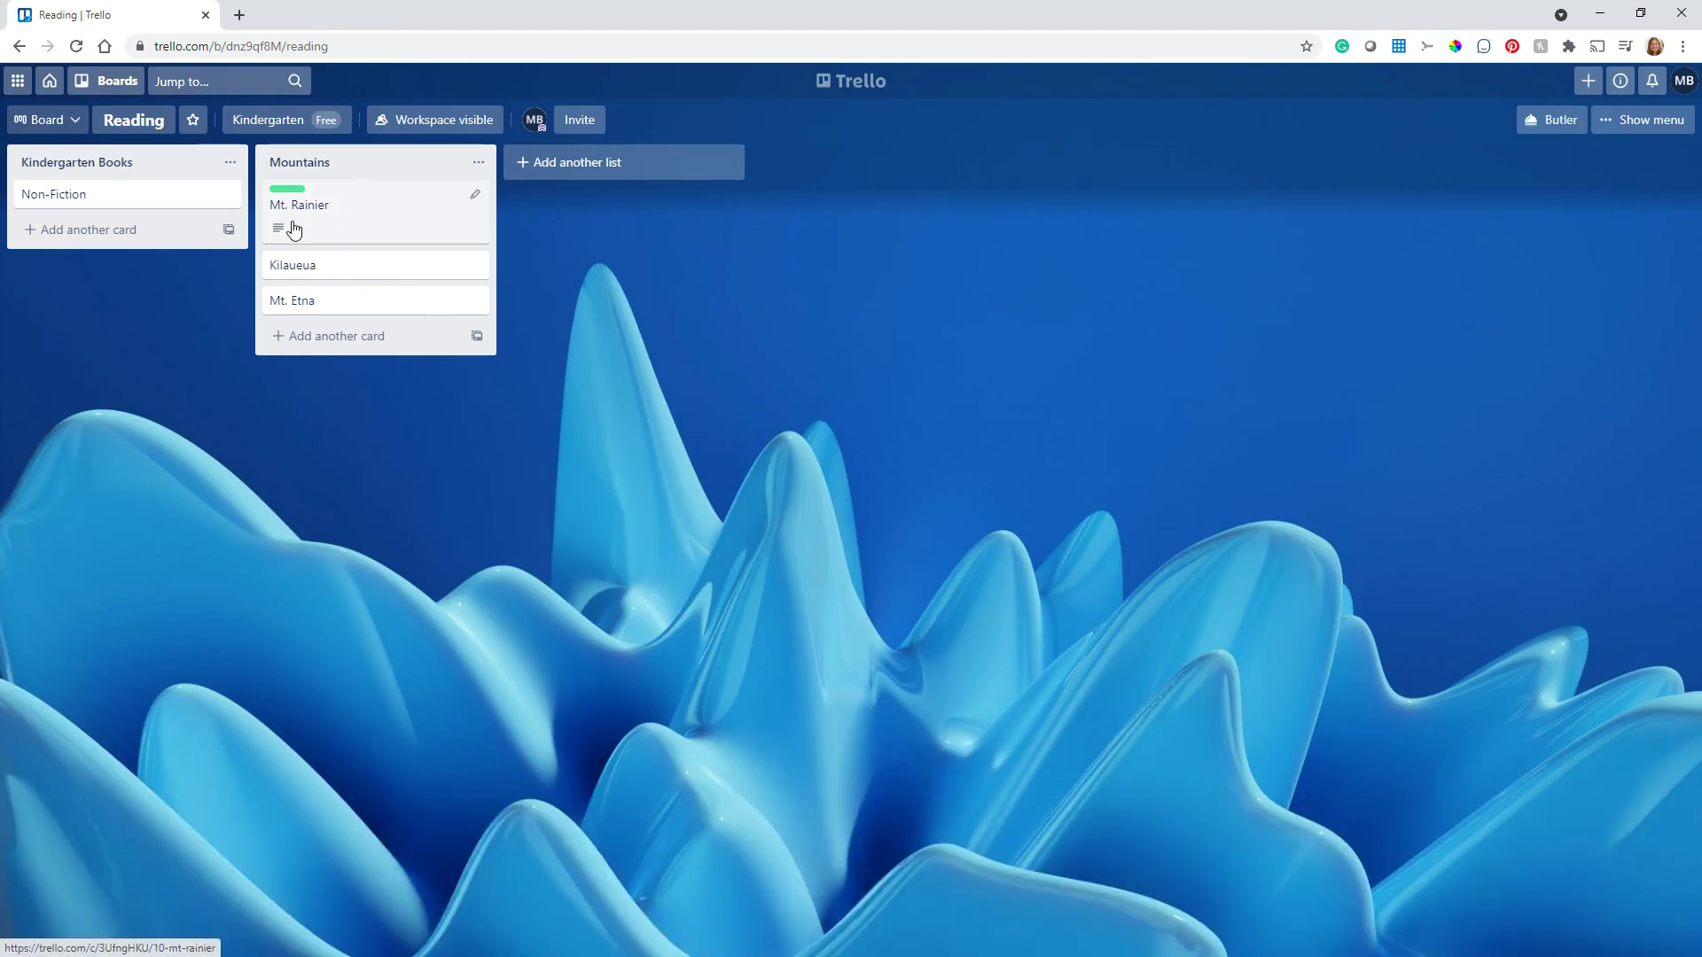
pyautogui.click(360, 232)
pyautogui.click(1162, 127)
pyautogui.click(145, 195)
pyautogui.click(1099, 250)
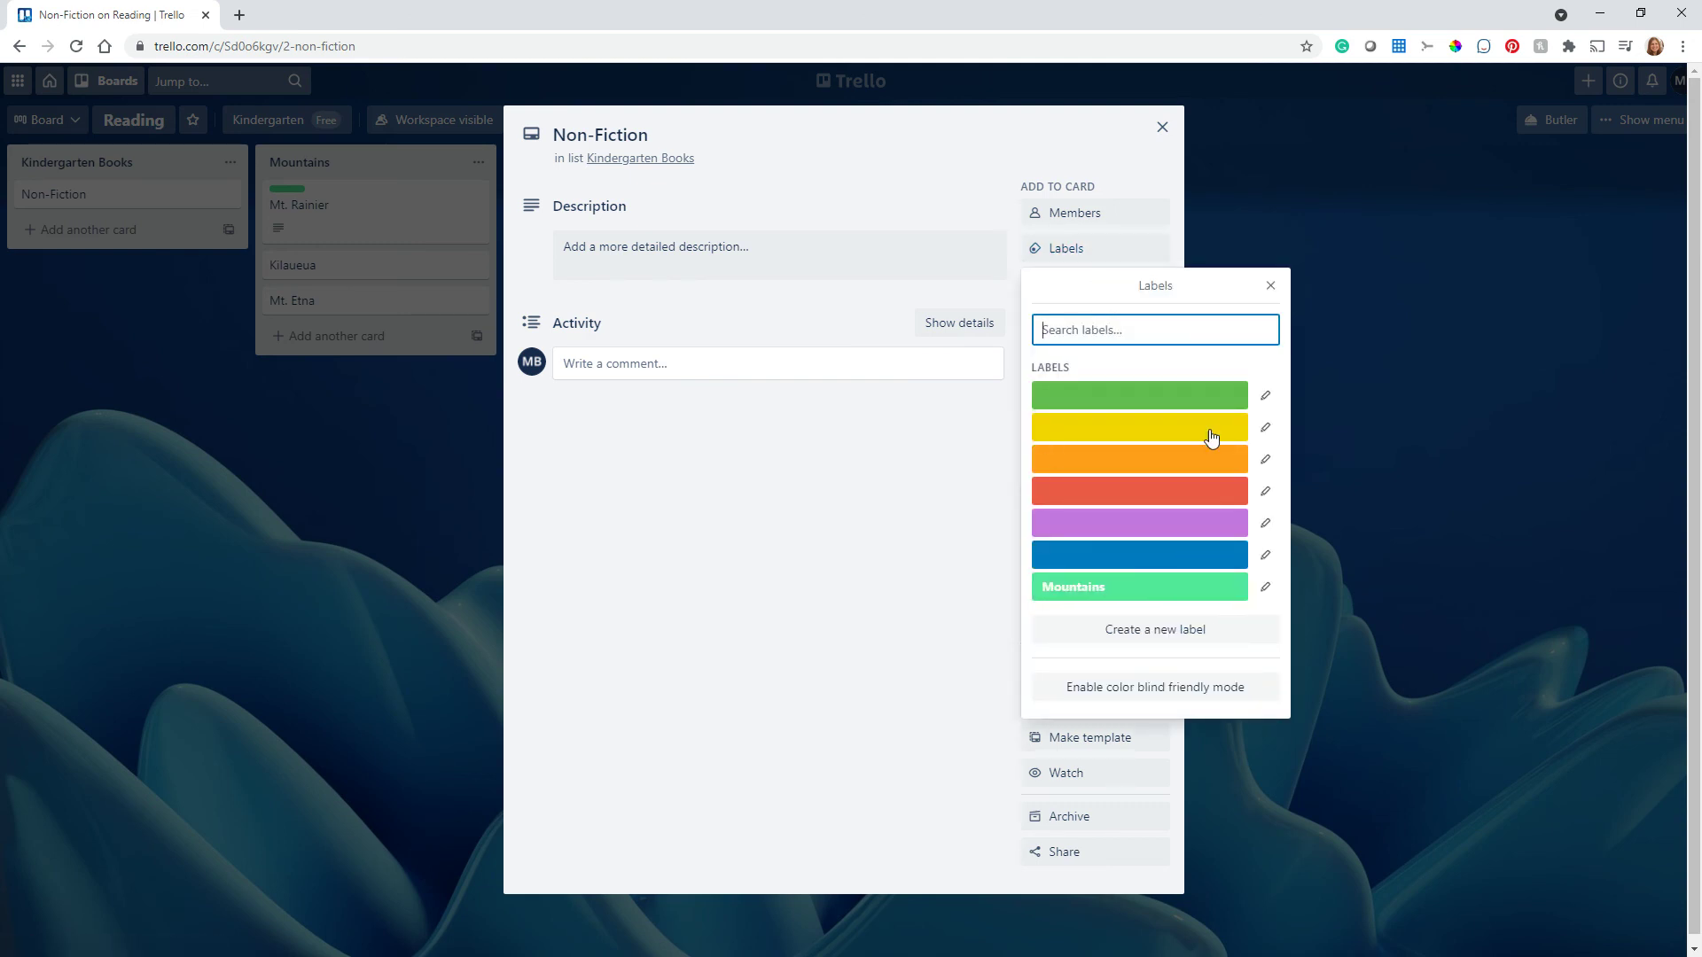
pyautogui.click(1269, 286)
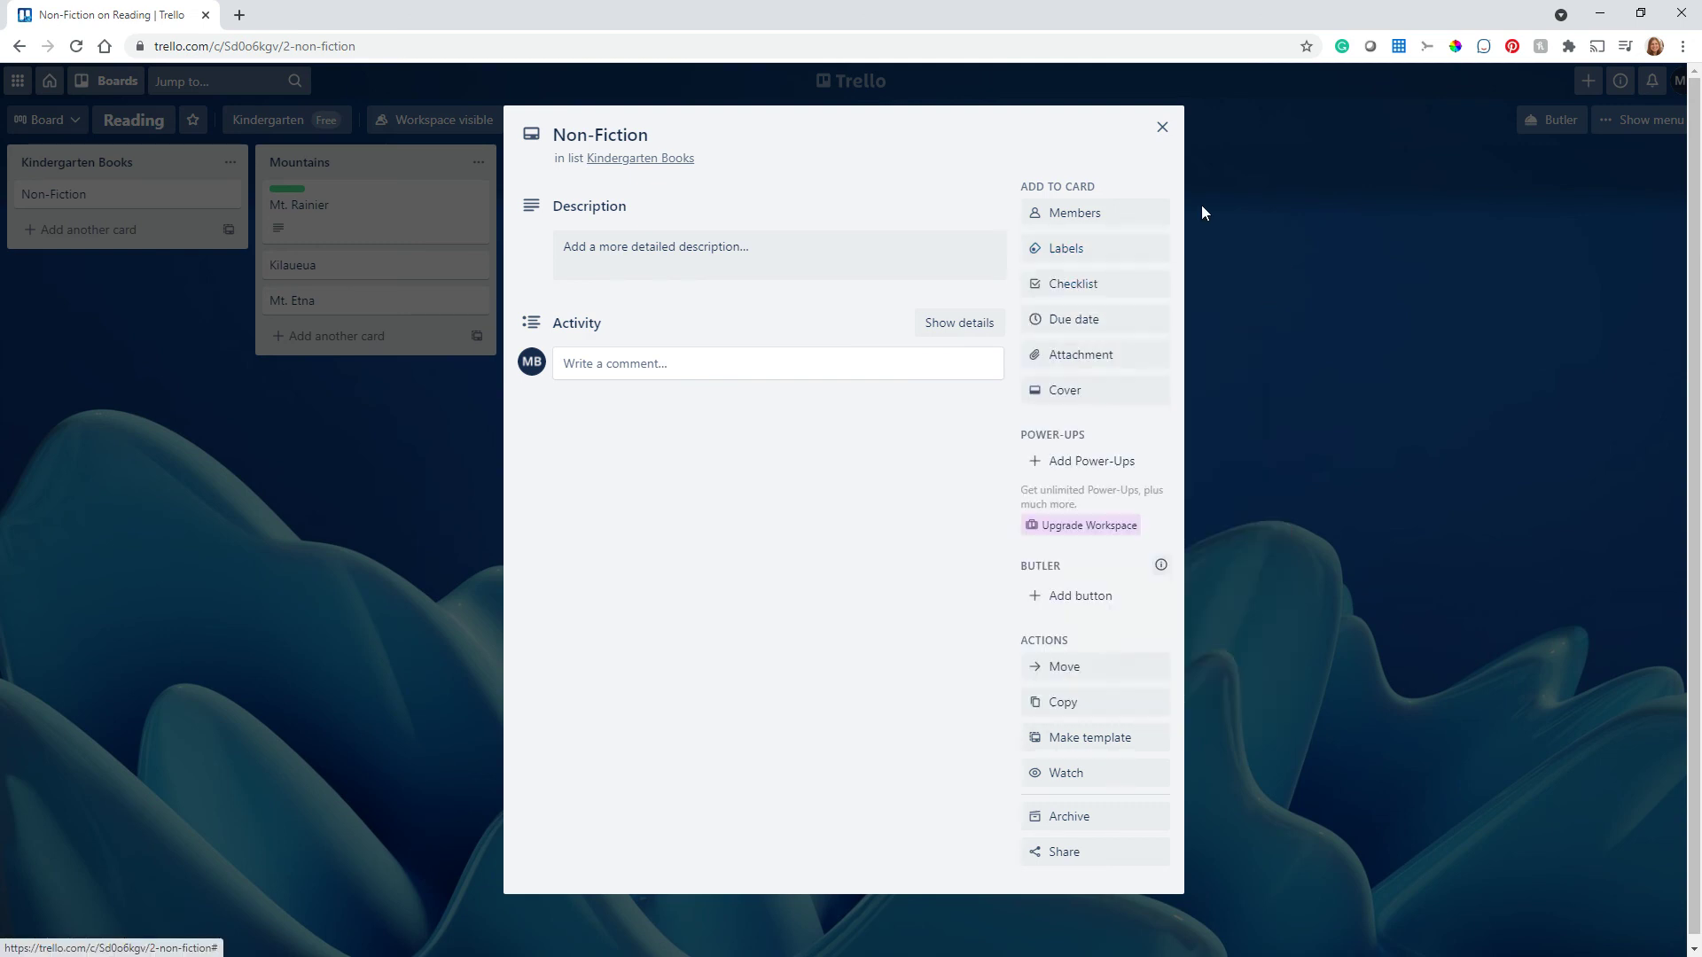
pyautogui.click(1162, 127)
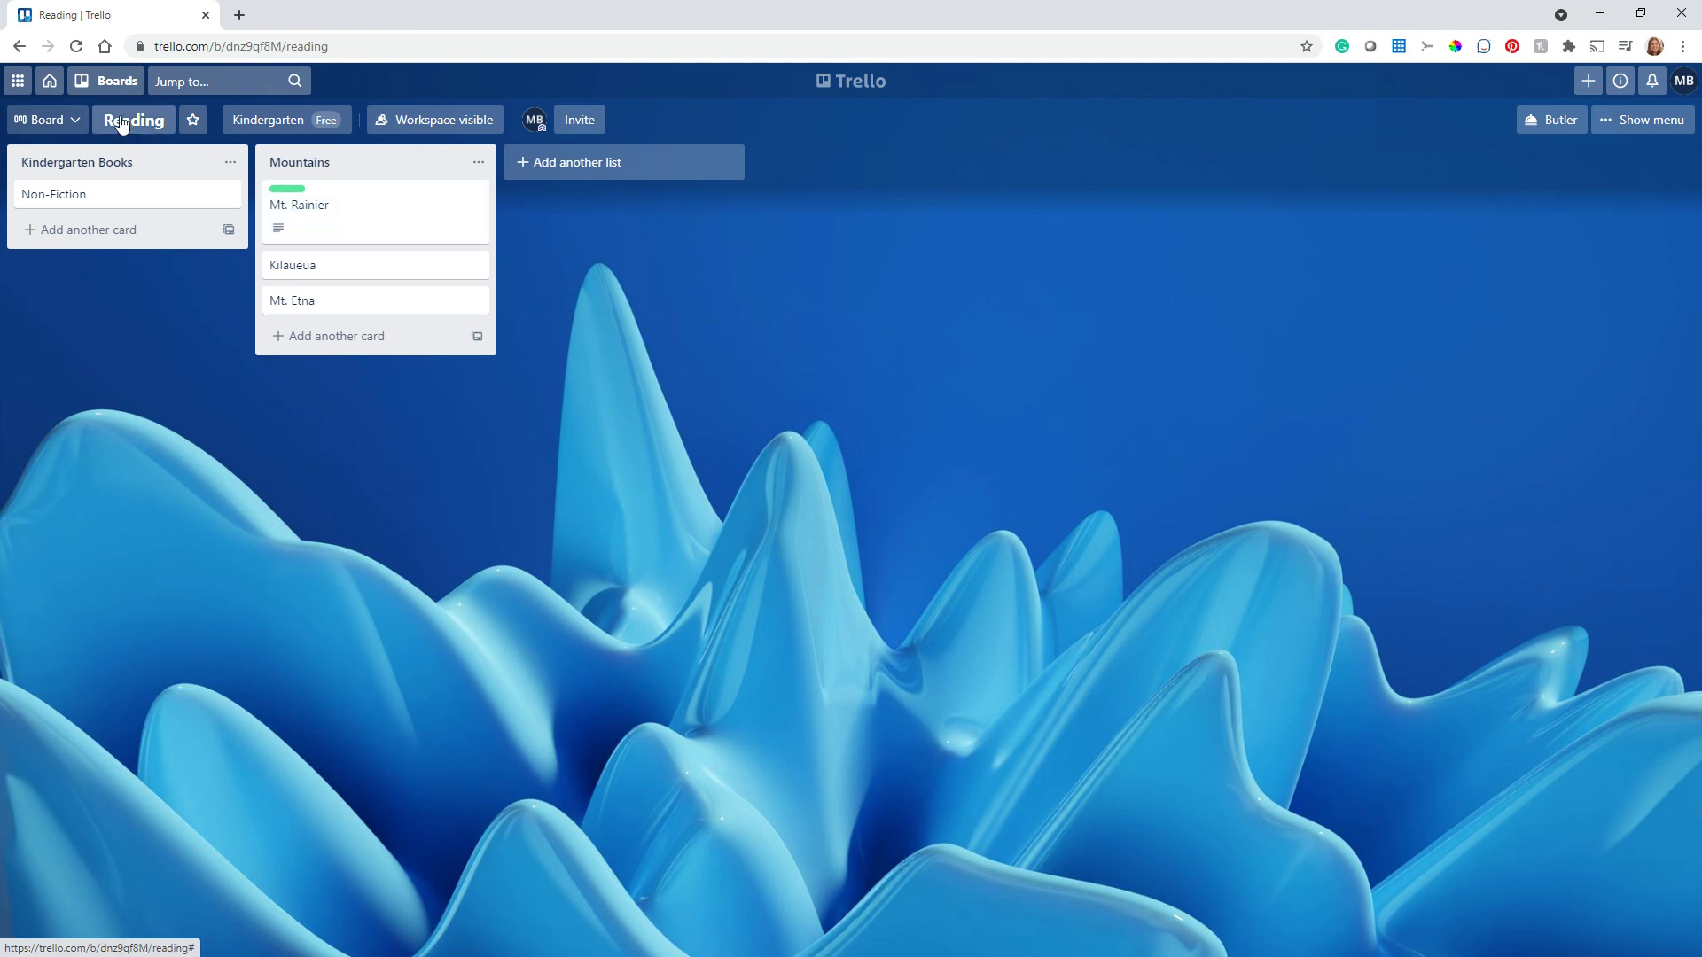
# Return to the Geography board
pyautogui.click(106, 81)
pyautogui.click(86, 200)
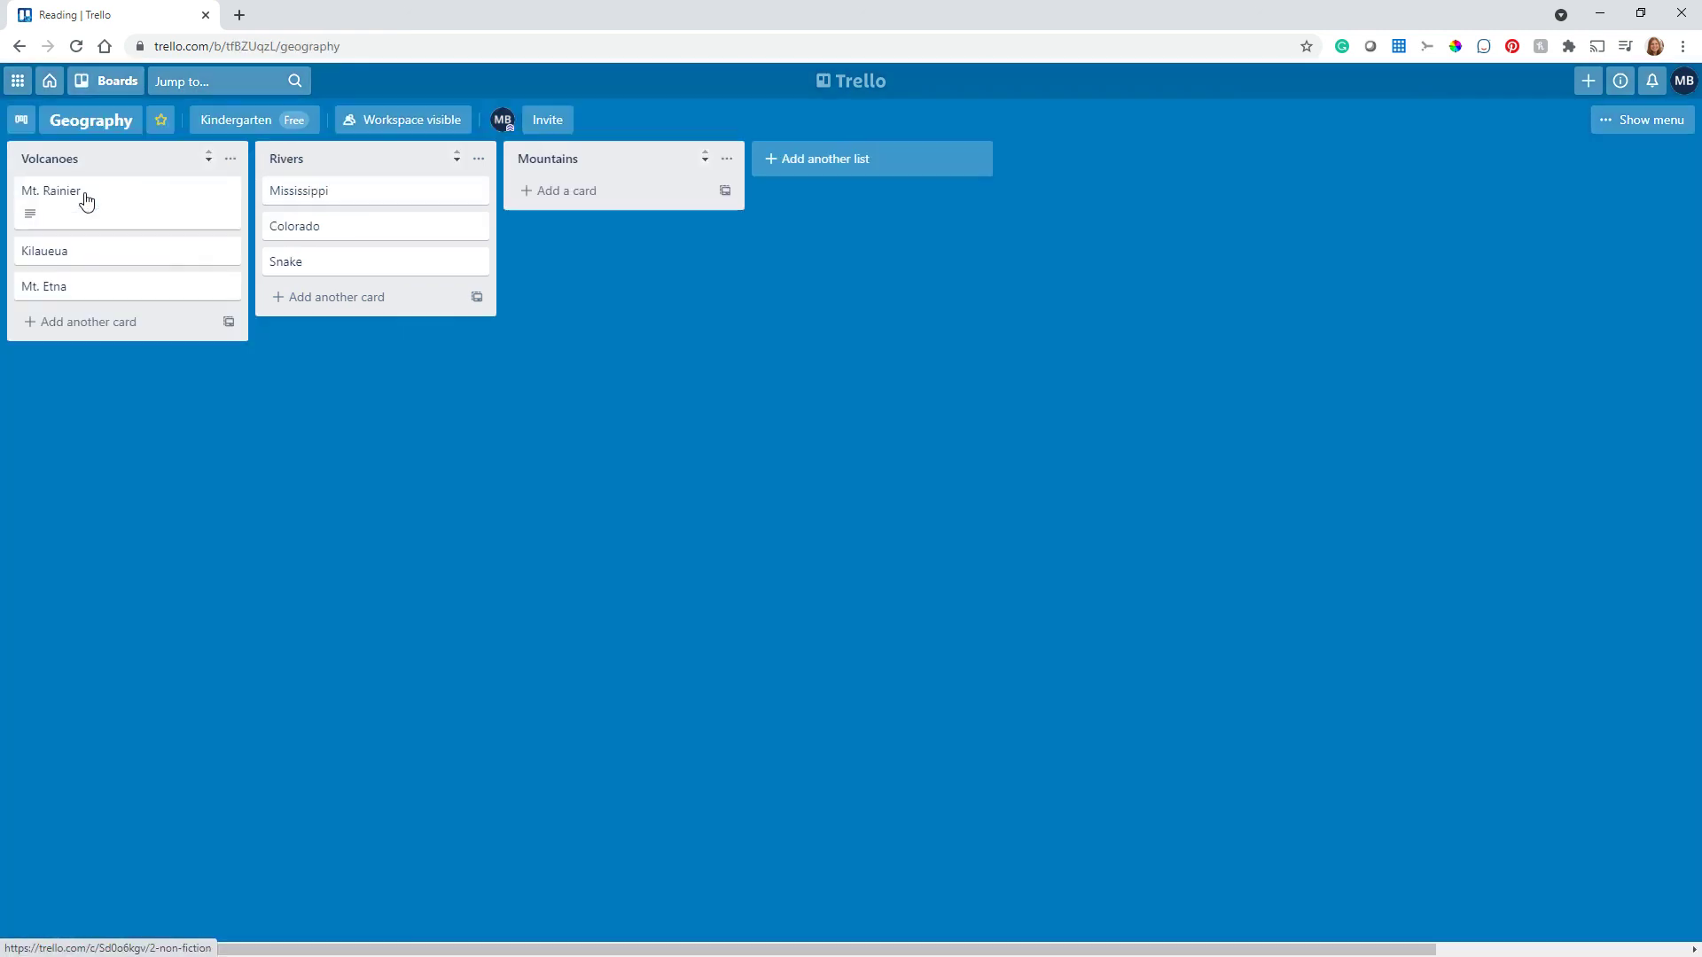